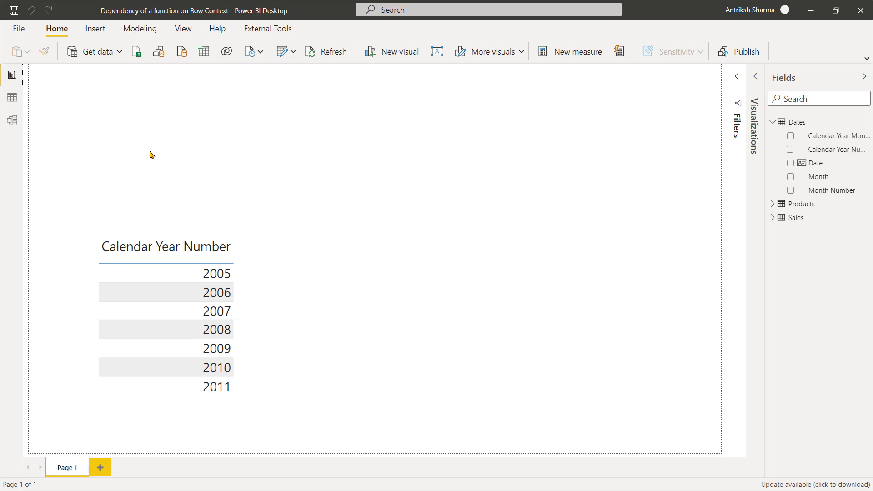
Open the model diagram and examine the Dates, Sales and Products tables.
left_click(11, 122)
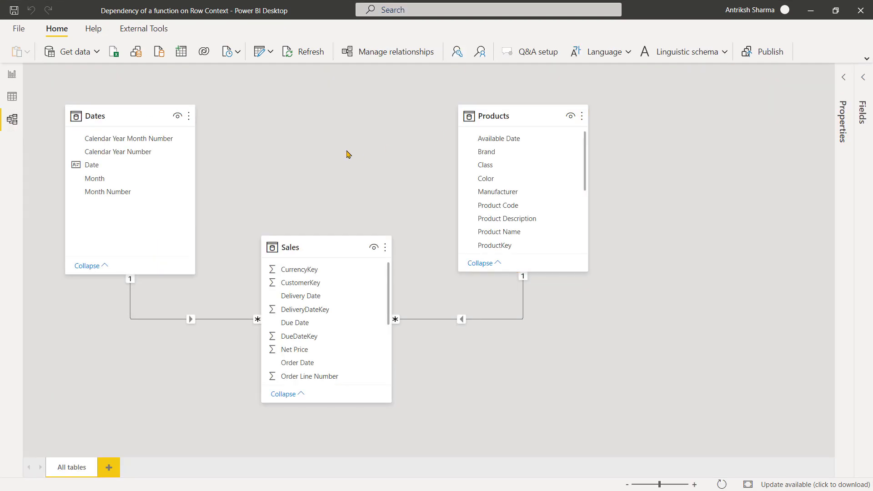
left_click(129, 118)
left_click(348, 248)
left_click(522, 114)
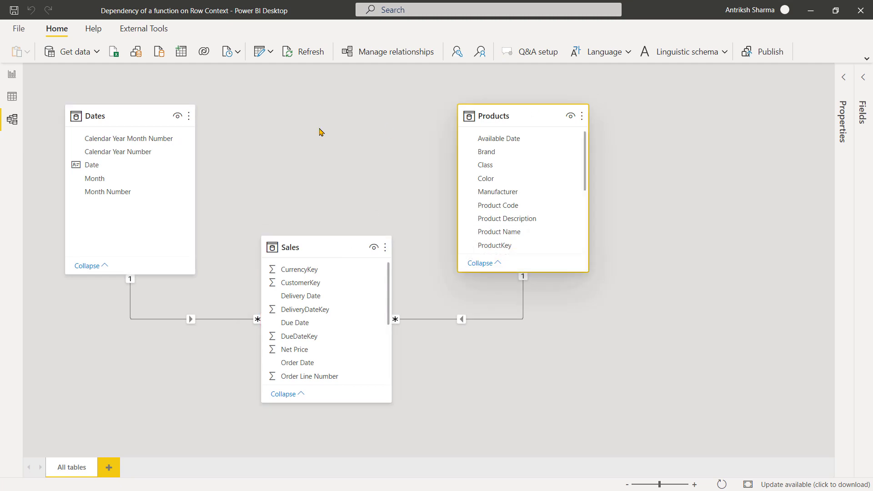
View the data rows of the Sales, Products and Dates tables in turn.
left_click(10, 97)
left_click(801, 148)
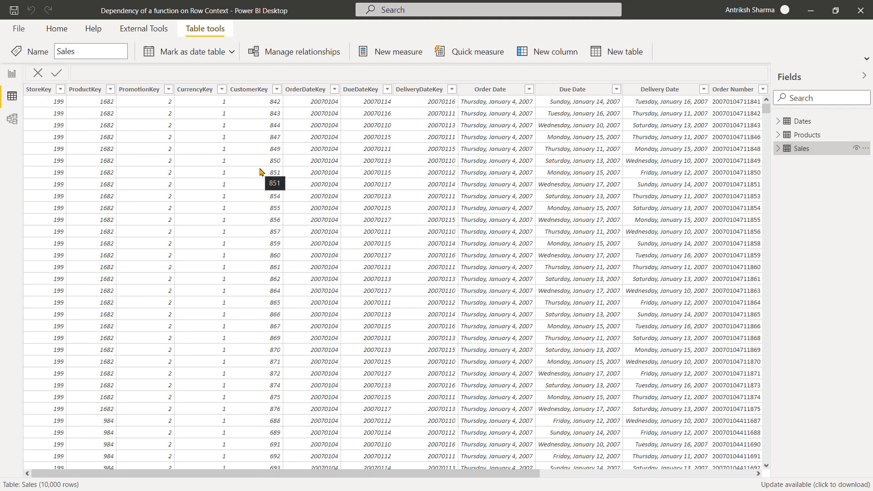
left_click(801, 136)
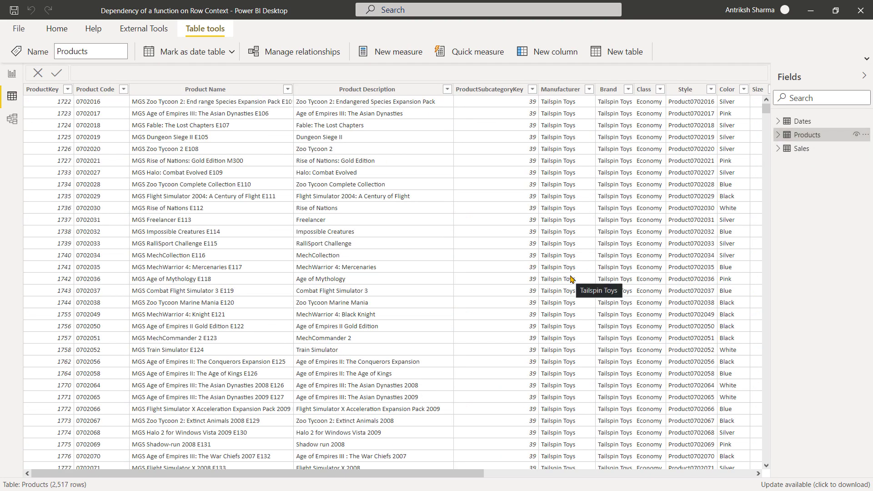
left_click(809, 122)
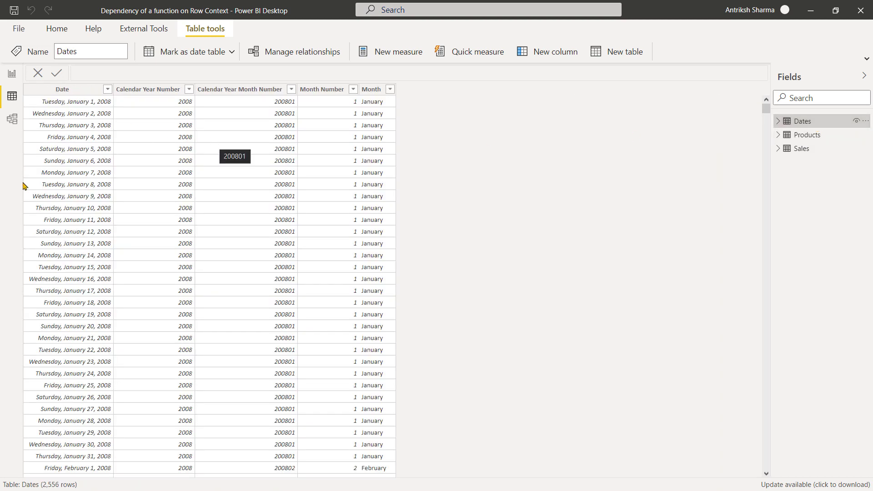
Return to the model diagram and inspect how Dates and Products relate to Sales.
left_click(12, 119)
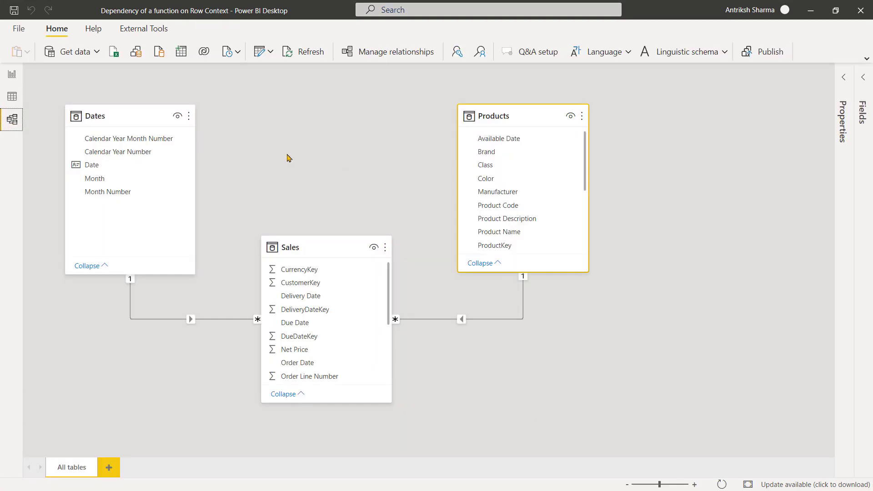
left_click(180, 69)
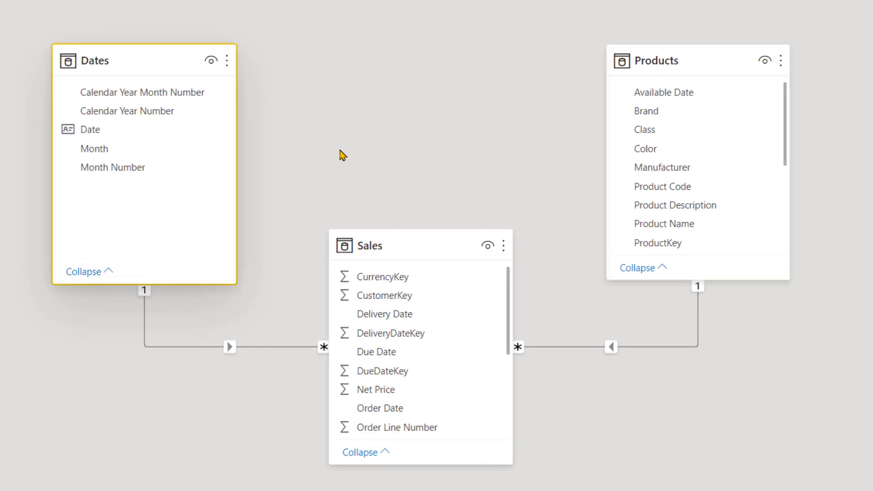
left_click(500, 245)
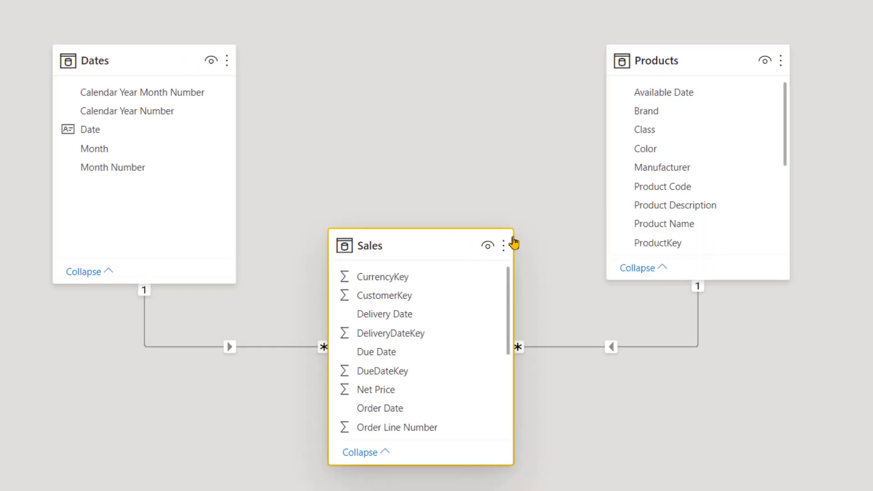
left_click(675, 55)
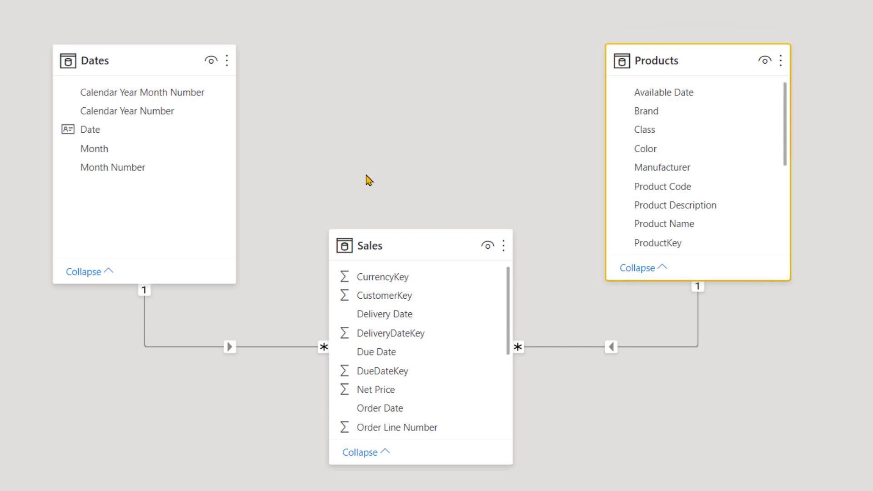
mouse_move(262, 359)
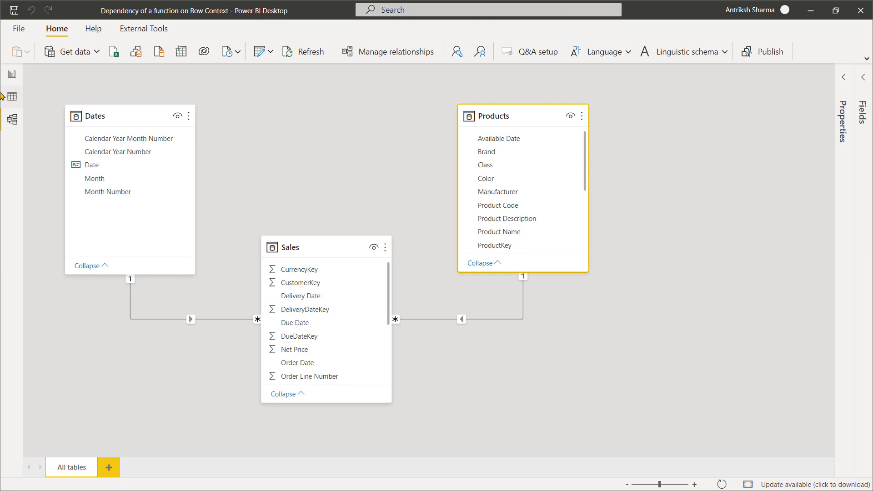
In the report, create a new measure in the Dates table named Running Total.
left_click(10, 75)
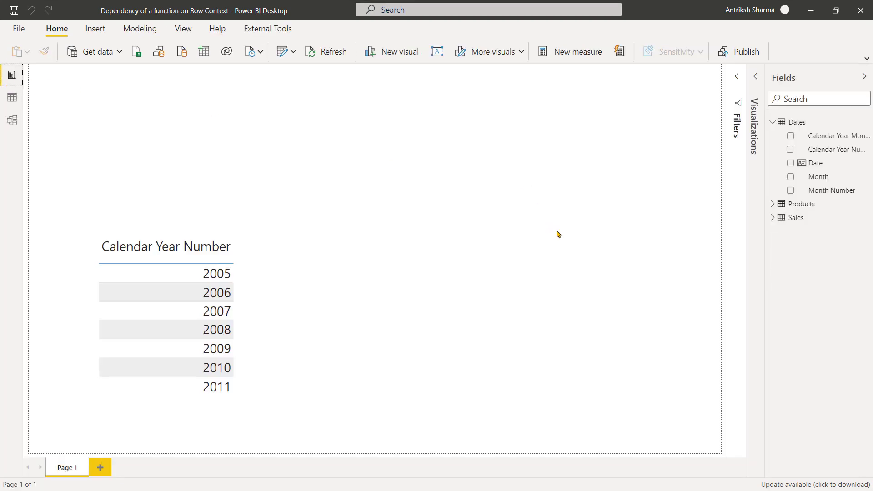
right_click(807, 138)
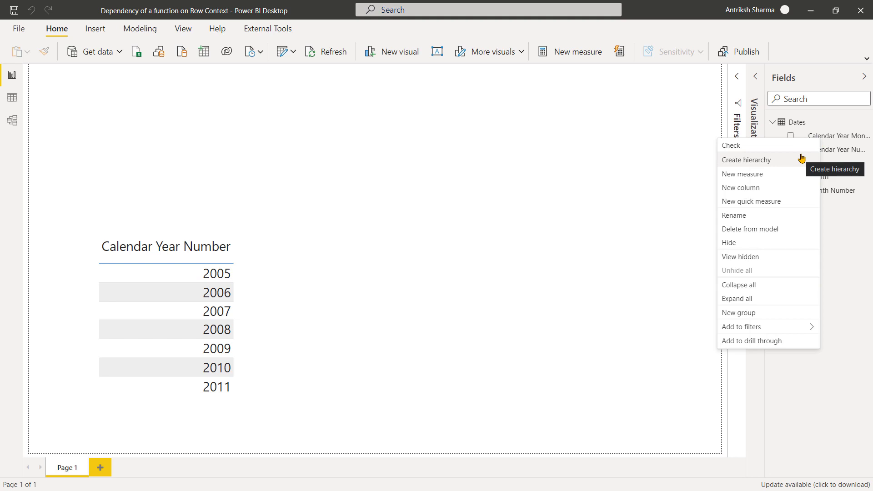
left_click(787, 174)
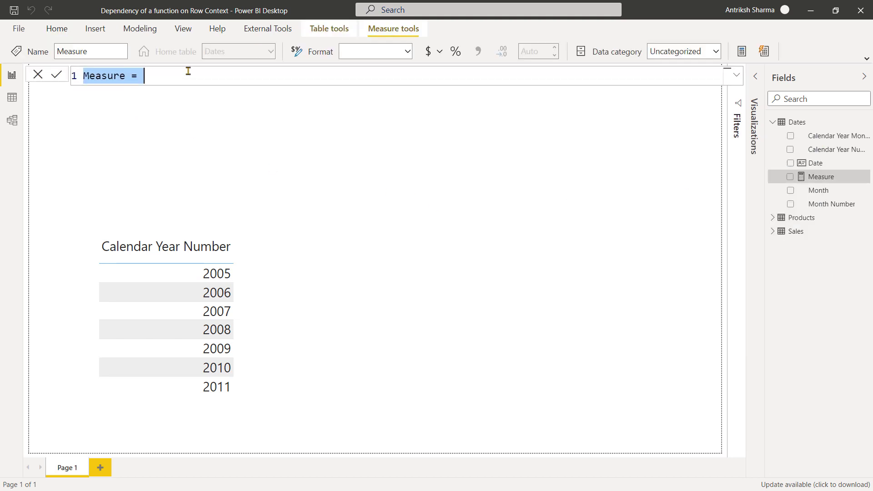
type("Runn")
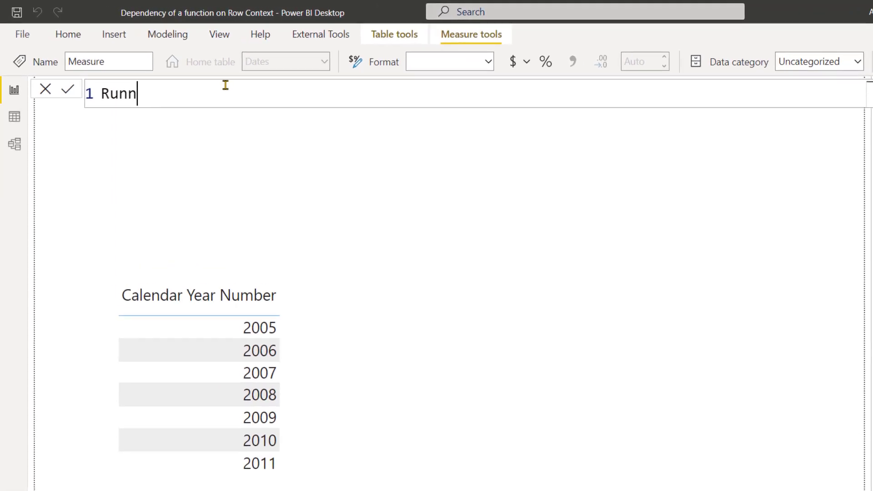
type("ing Total =")
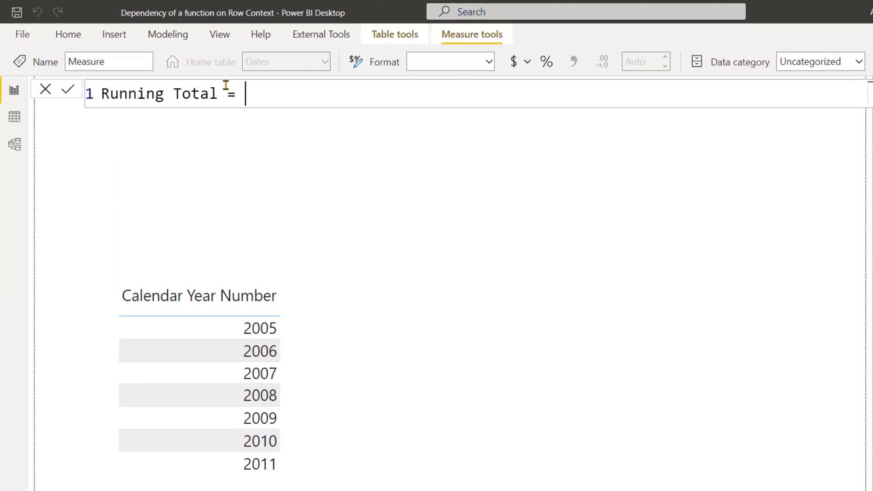
Begin the measure's formula with COUNTROWS around FILTER, using ALL ( Dates[Calendar Year Number] ) as the table to filter.
key("shift+Return")
type("COUNTROWS (")
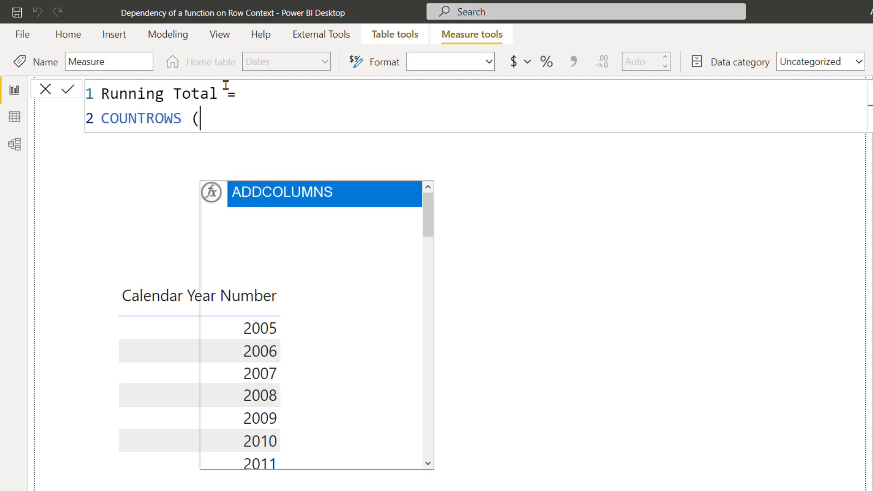
key("shift+Return")
type("FILTER ( ALL")
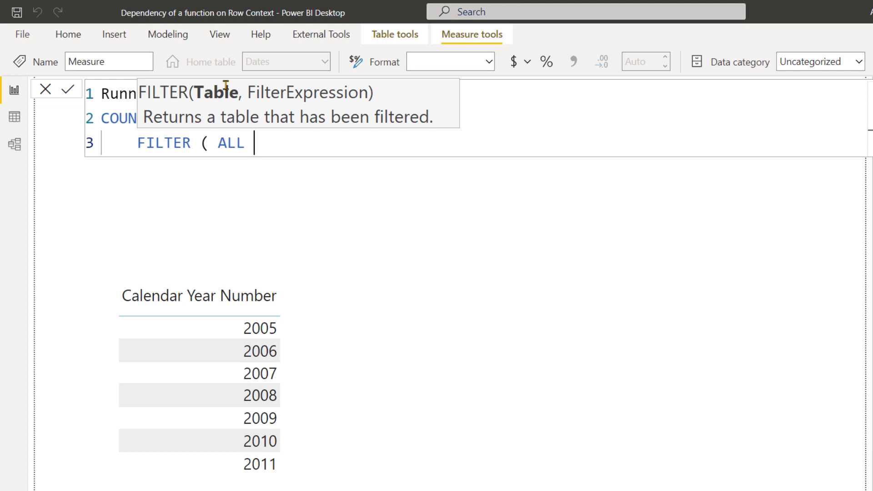
type("(")
key("Down")
key("Down")
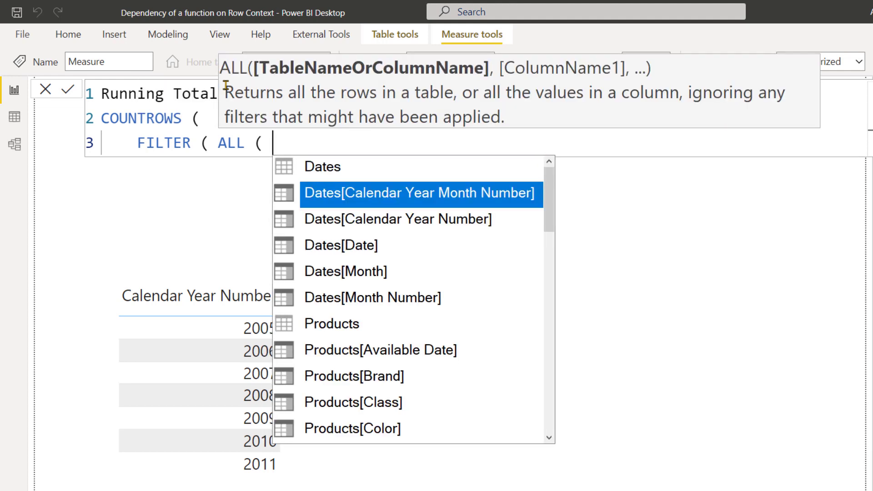
key("Tab")
type("),")
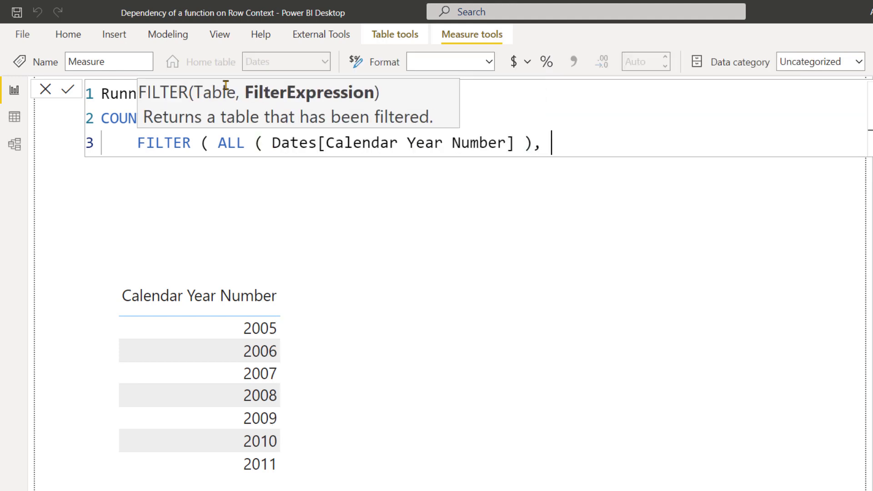
Put the ALL expression on its own indented line below FILTER.
key("ctrl+Left")
key("ctrl+Left")
key("ctrl+Left")
key("ctrl+Left")
key("ctrl+Left")
key("ctrl+Left")
key("ctrl+Left")
key("ctrl+Left")
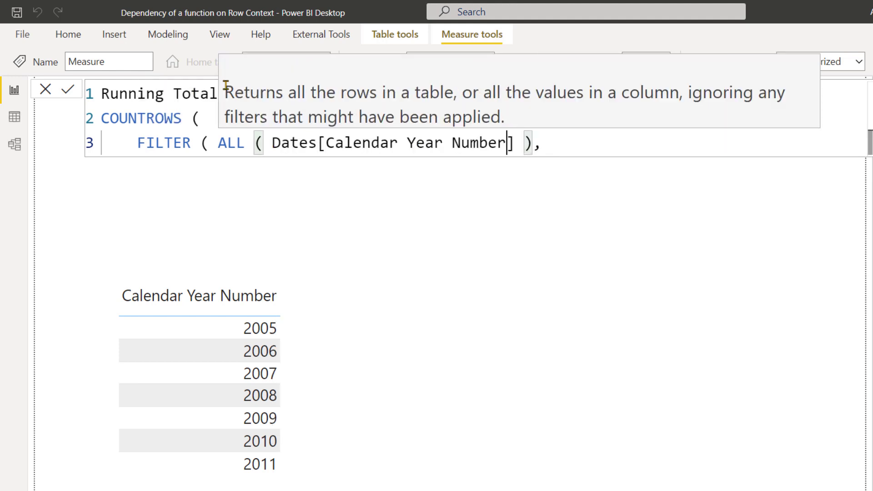
key("shift+Return")
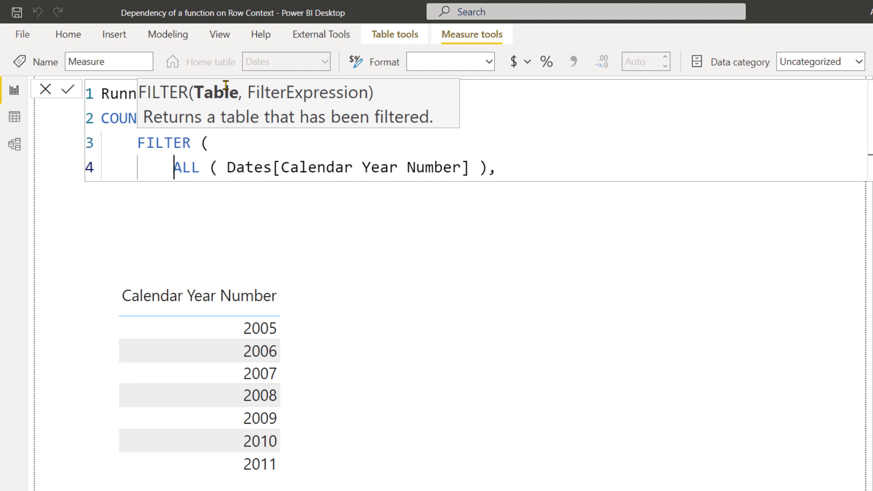
key("ctrl+Right")
key("ctrl+Right")
key("ctrl+Right")
key("ctrl+Right")
key("ctrl+Right")
key("ctrl+Right")
key("ctrl+Right")
key("ctrl+Right")
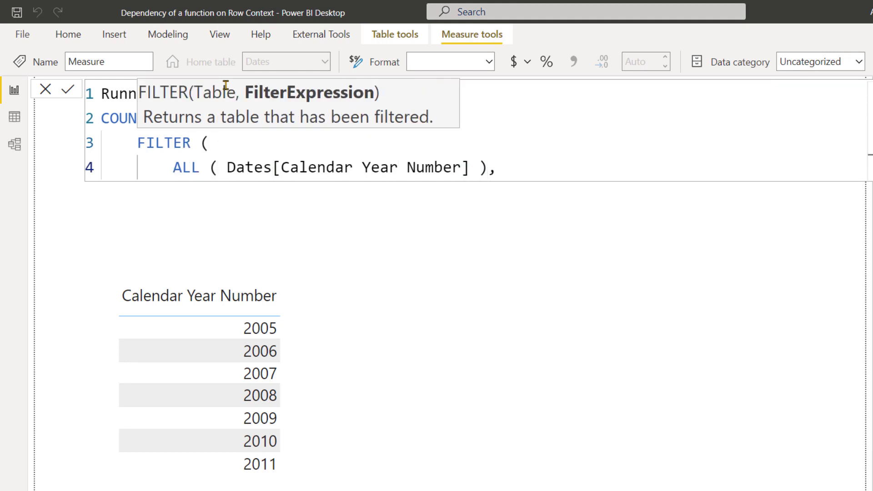
Add the filter condition Dates[Calendar Year Number] < MAX ( Dates[Calendar Year Number] ) on a new line.
key("shift+Return")
type("Da")
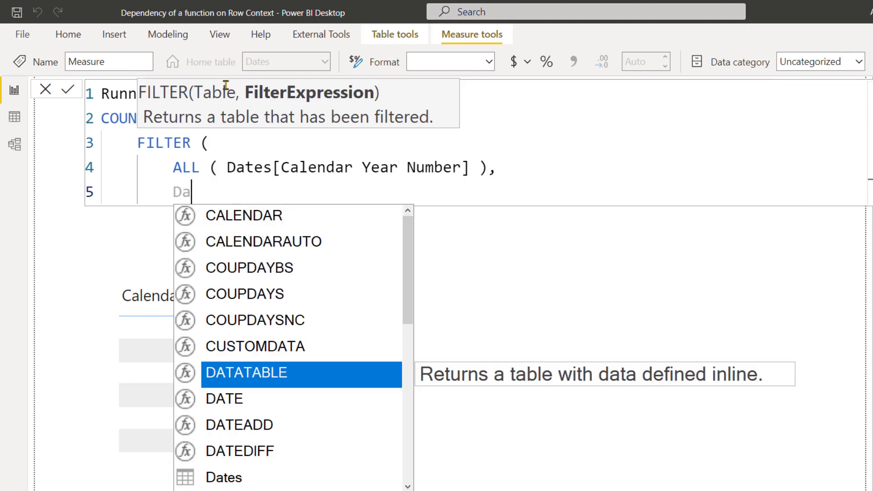
type("tes[Calendar Year Number] < MA")
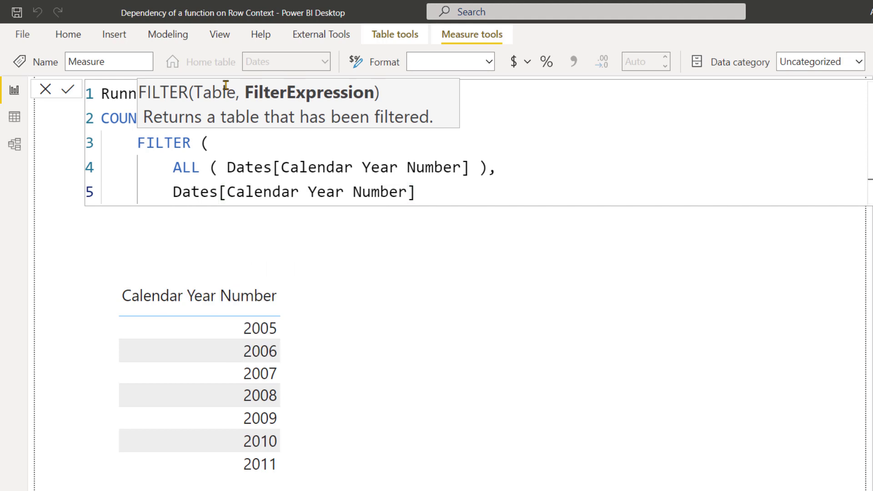
type("X ( Dates[")
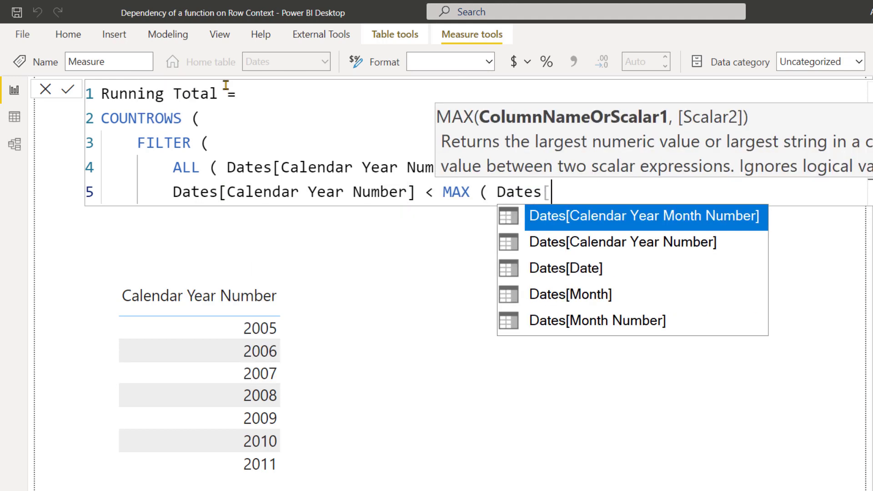
key("Tab")
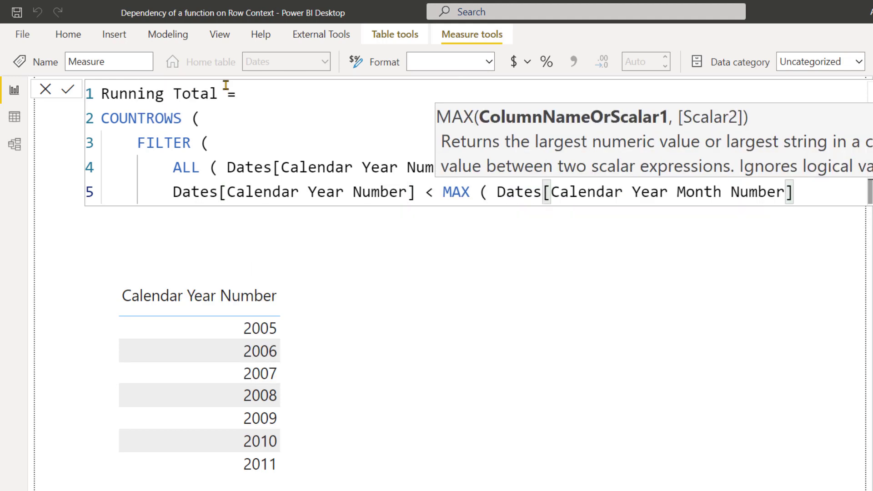
key("BackSpace")
key("BackSpace")
key("BackSpace")
key("BackSpace")
key("BackSpace")
key("BackSpace")
key("BackSpace")
key("BackSpace")
key("BackSpace")
key("BackSpace")
key("BackSpace")
key("BackSpace")
key("BackSpace")
type("Number] )")
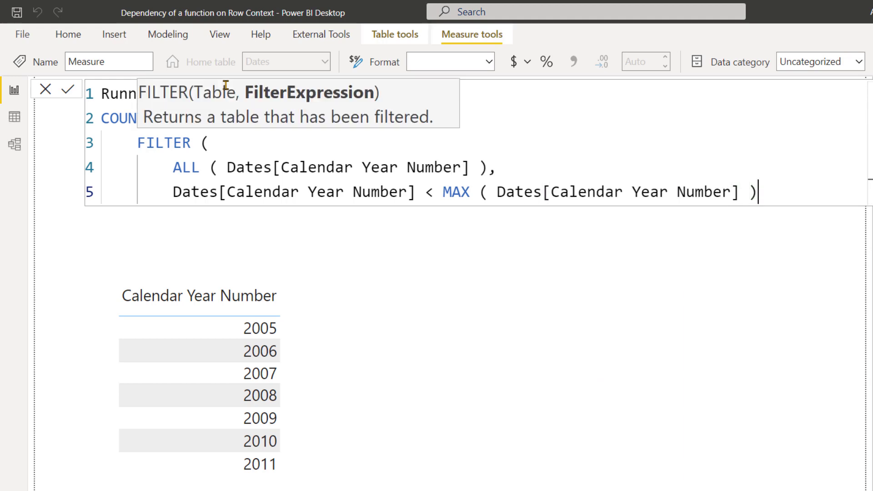
Close the FILTER and COUNTROWS parentheses on separate lines and commit the Running Total measure.
key("Return")
type(")")
key("Return")
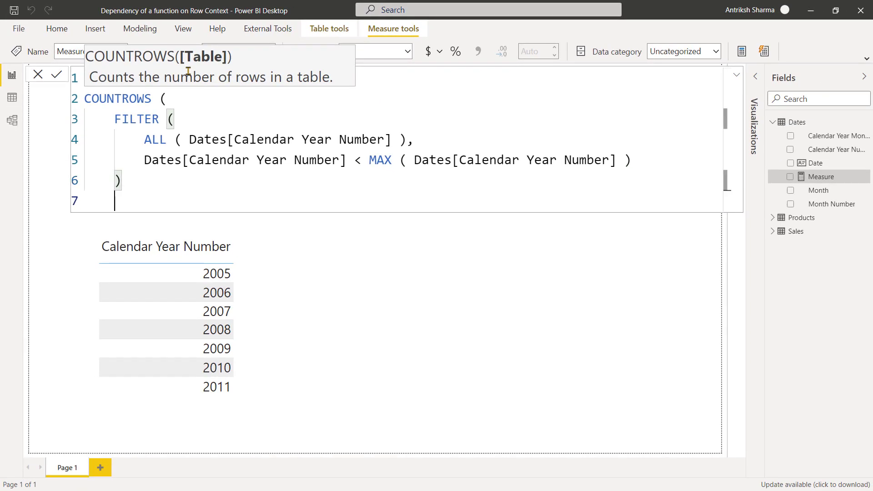
type(")")
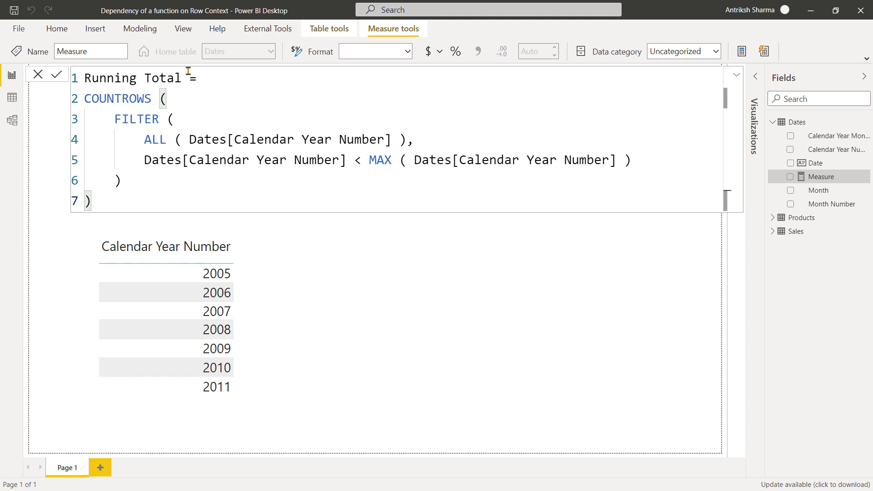
key("Return")
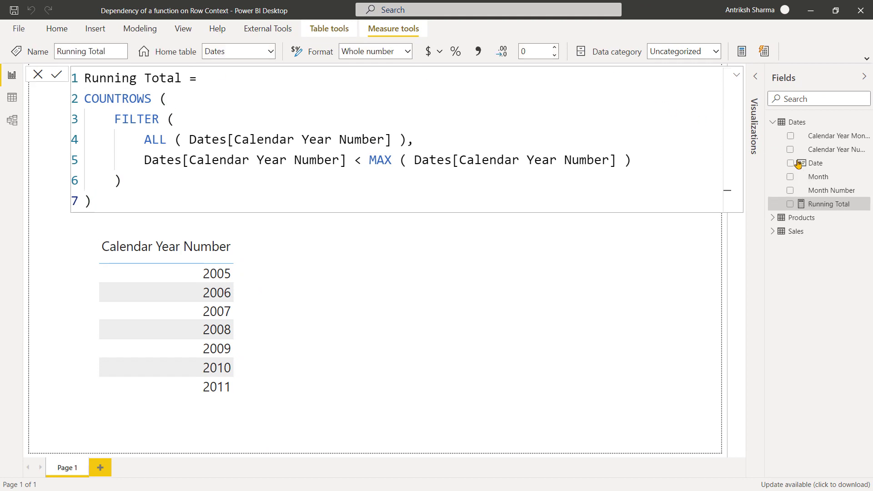
Add the Running Total measure to the Calendar Year Number table visual and deselect the visual.
left_click_drag(835, 207, 235, 294)
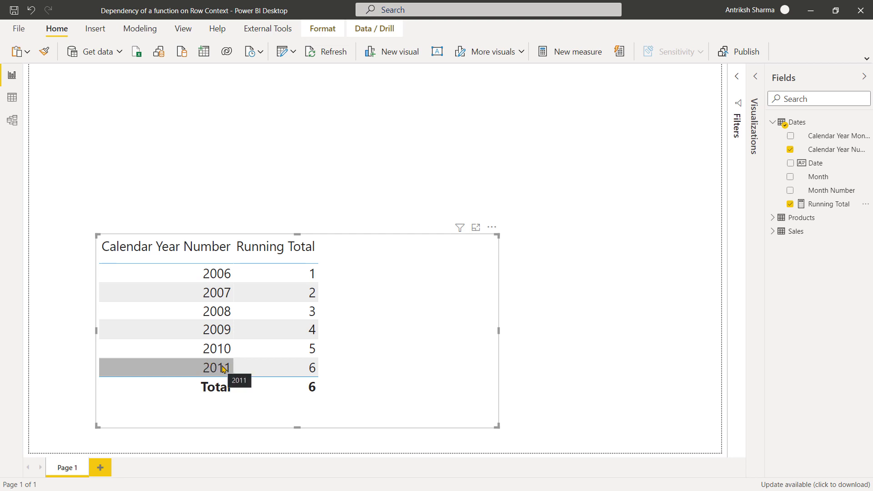
left_click(438, 139)
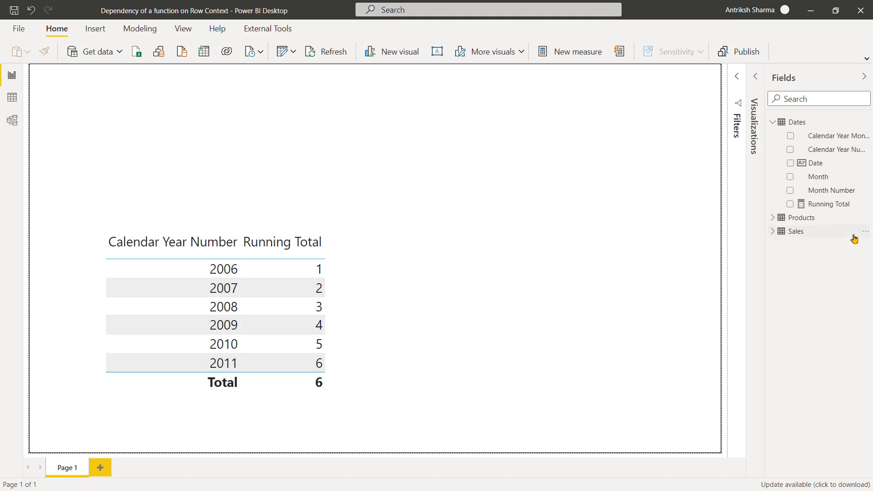
Reopen the Running Total formula and examine its ALL expression and the Calendar Year Number comparison inside FILTER.
left_click(831, 205)
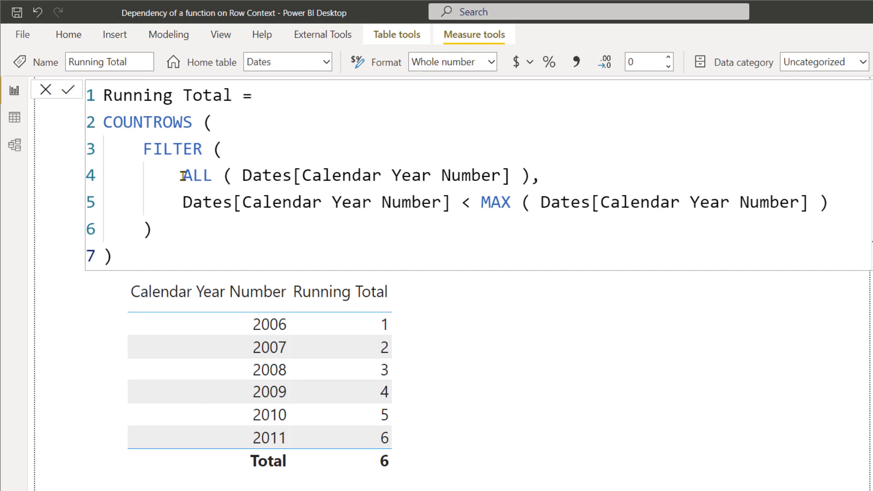
left_click_drag(183, 176, 533, 177)
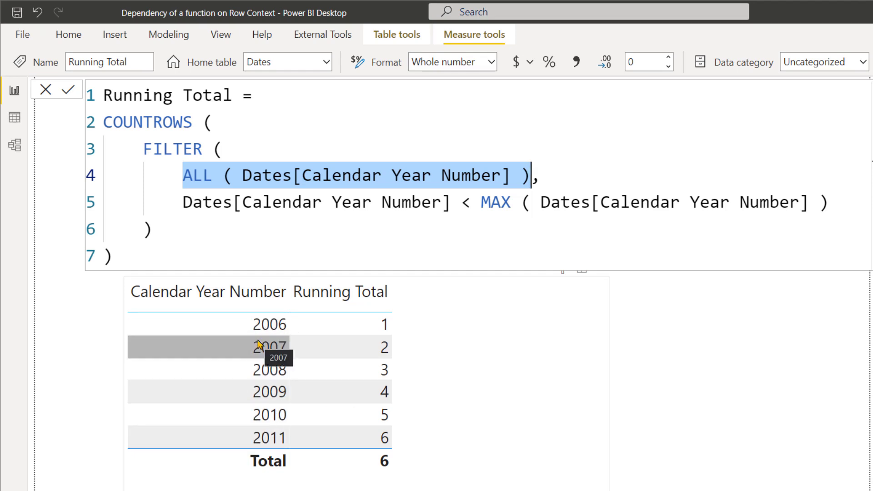
left_click(227, 199)
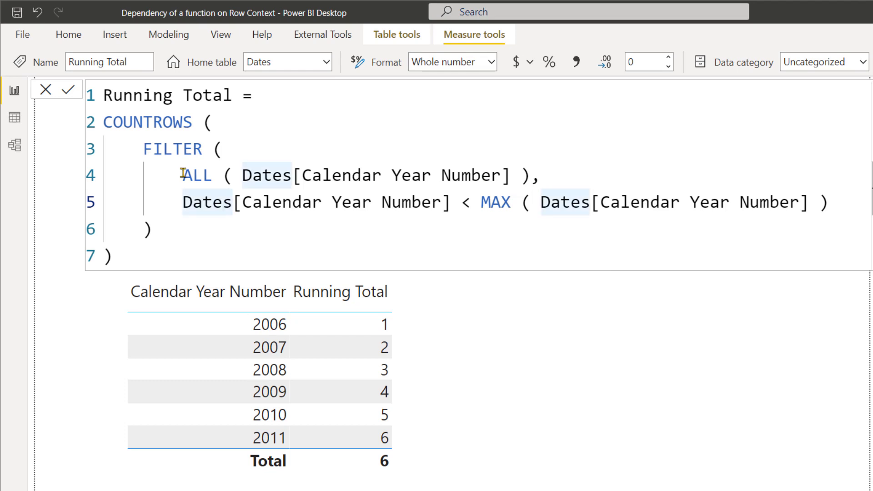
Examine how the Calendar Year Number reference before the comparison relates to the ALL expression that FILTER iterates.
left_click(184, 200)
left_click_drag(451, 203, 182, 202)
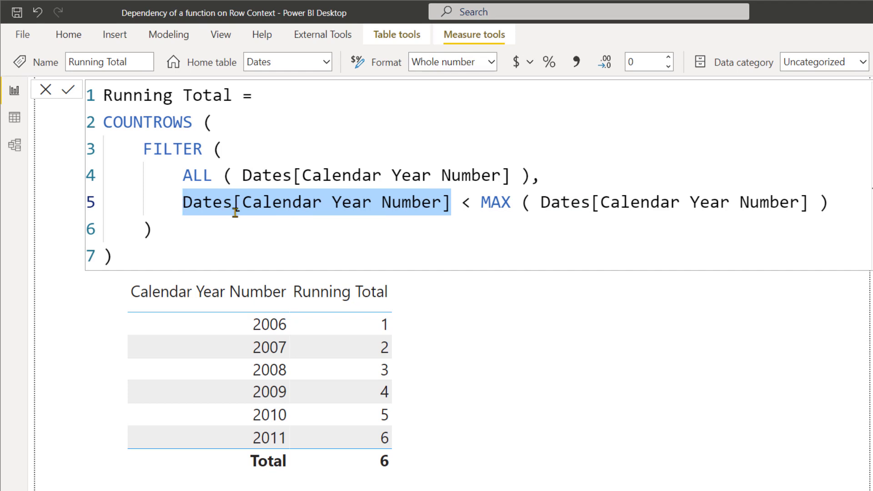
left_click(582, 203)
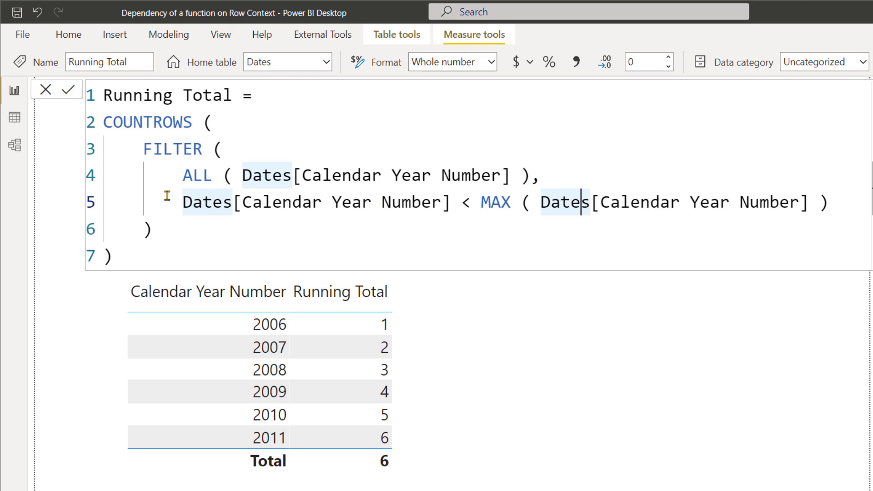
left_click_drag(182, 176, 530, 181)
left_click(184, 203)
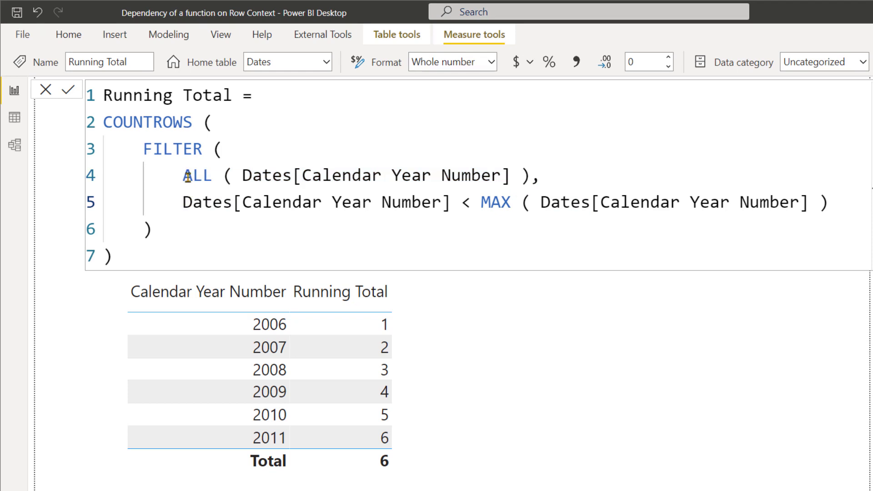
left_click_drag(183, 175, 541, 177)
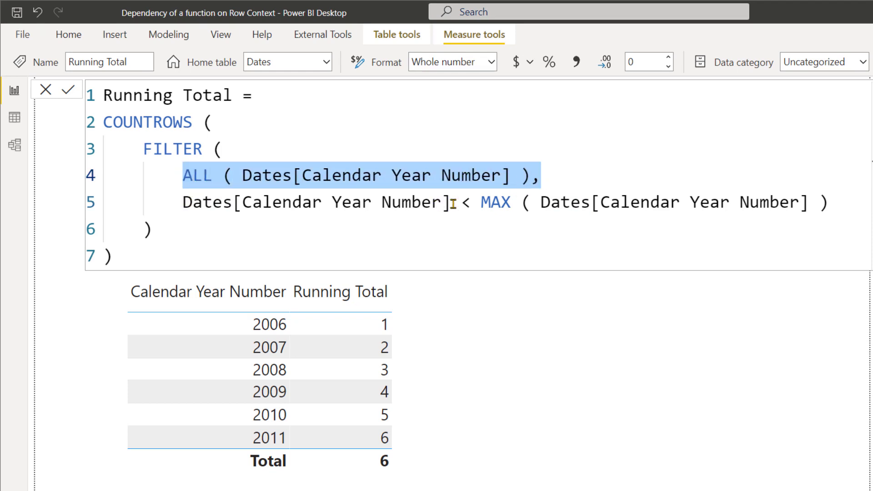
left_click(453, 202)
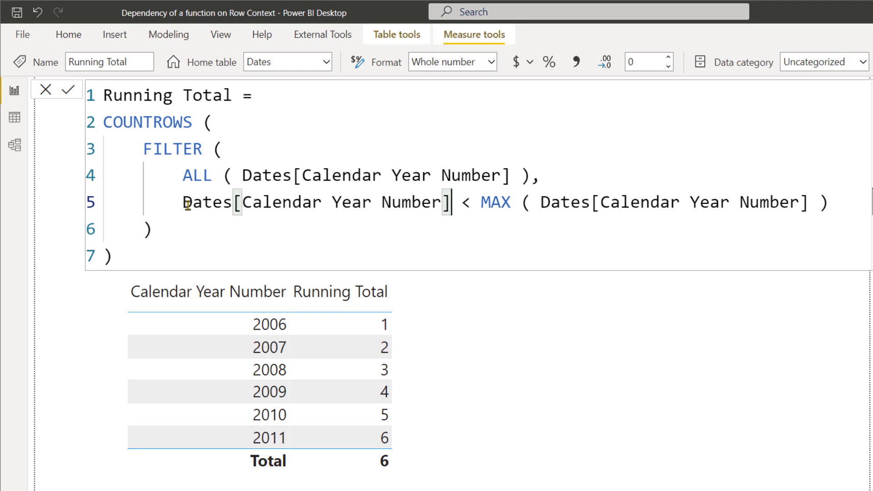
left_click_drag(183, 202, 453, 204)
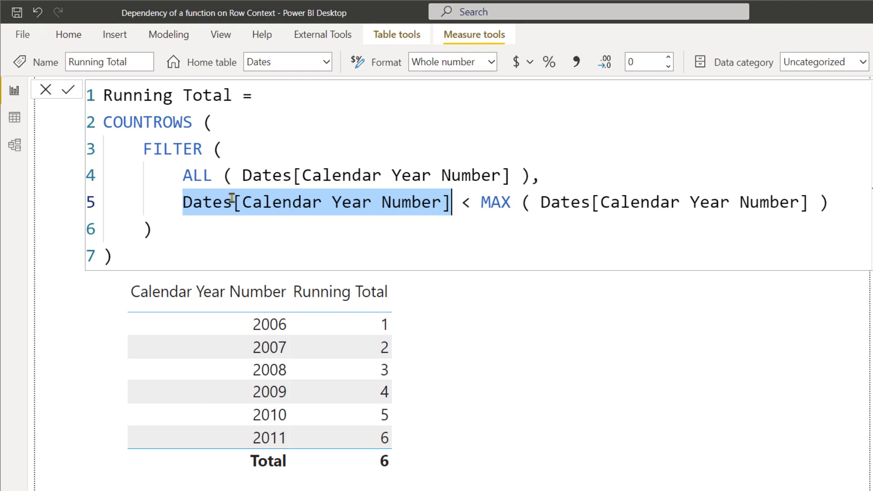
left_click(184, 203)
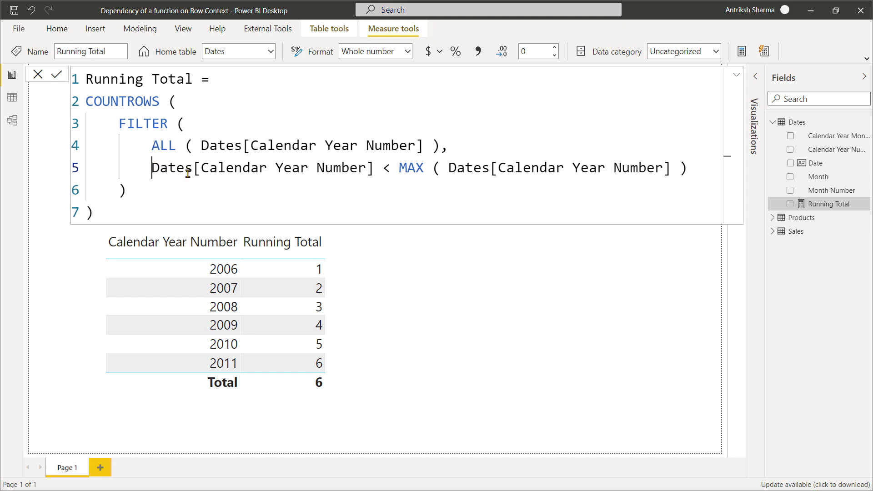
Examine both sides of the less-than comparison, contrasting Dates[Calendar Year Number] with the MAX expression against the years in the table visual.
left_click_drag(153, 169, 374, 171)
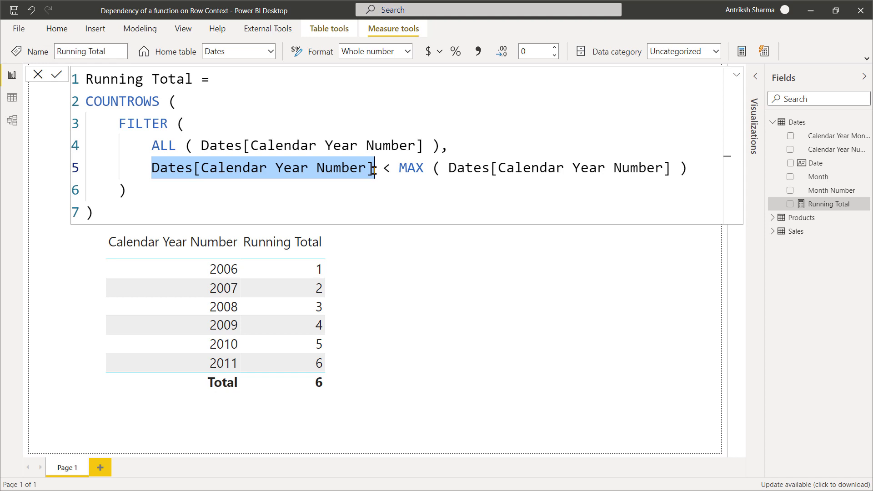
left_click_drag(399, 169, 704, 171)
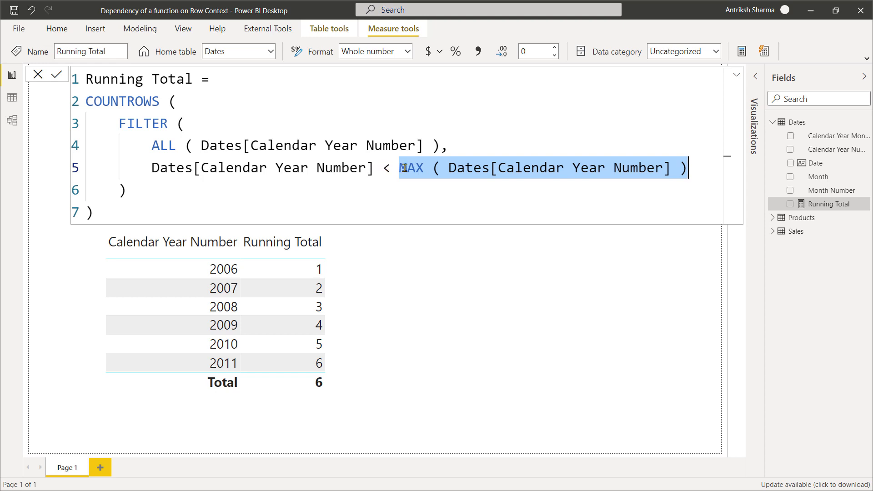
left_click_drag(399, 168, 688, 167)
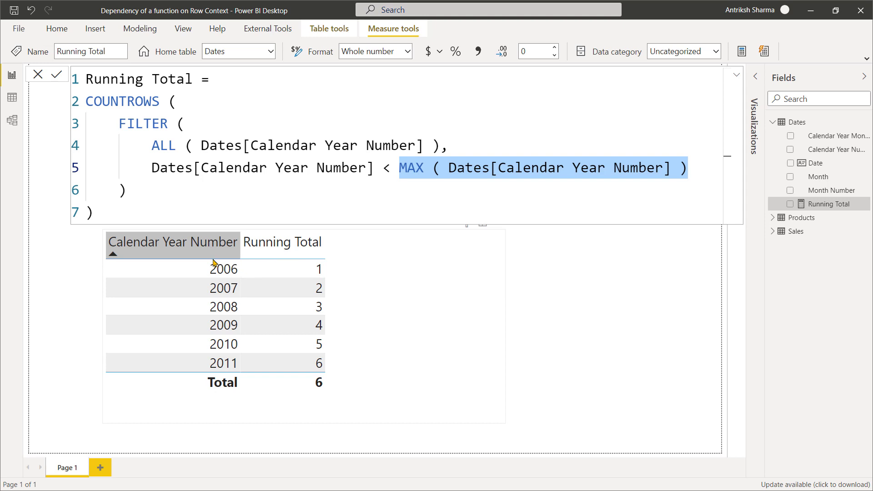
left_click(402, 169)
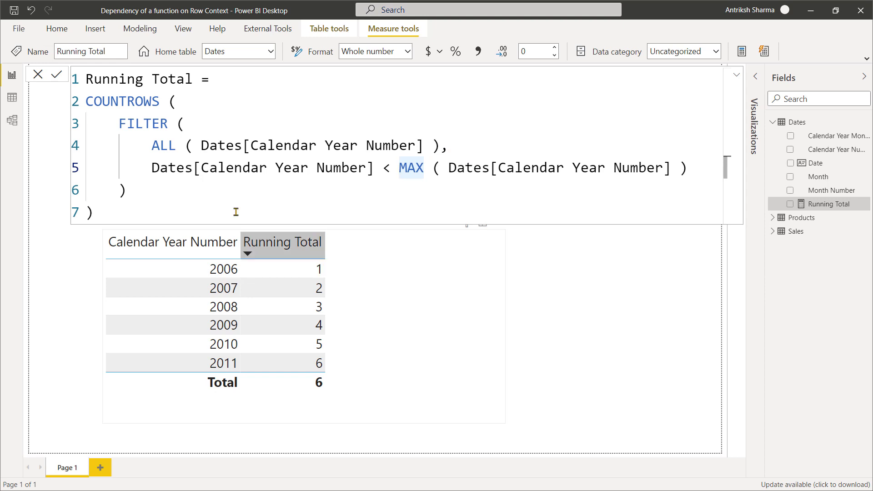
left_click_drag(144, 168, 376, 170)
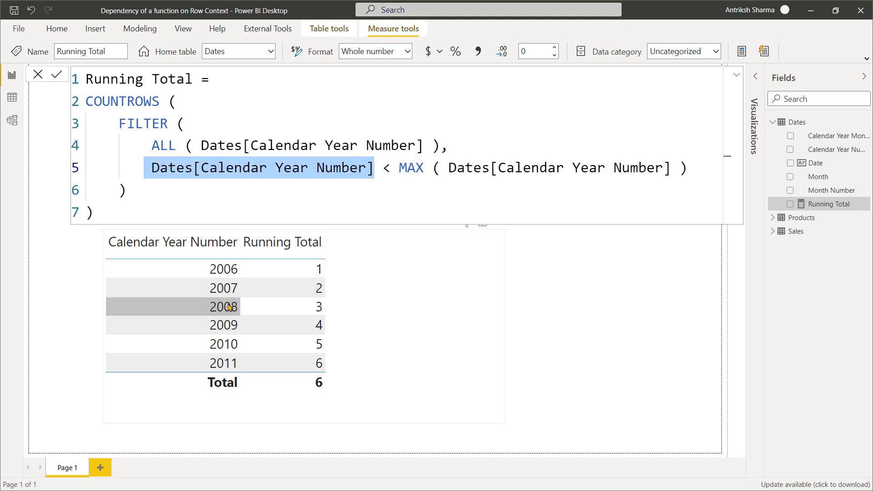
left_click_drag(394, 164, 383, 171)
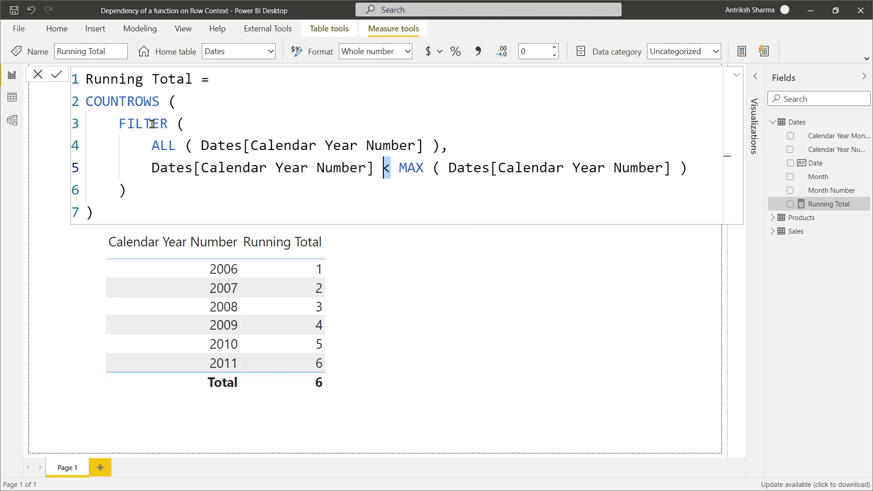
left_click(433, 146)
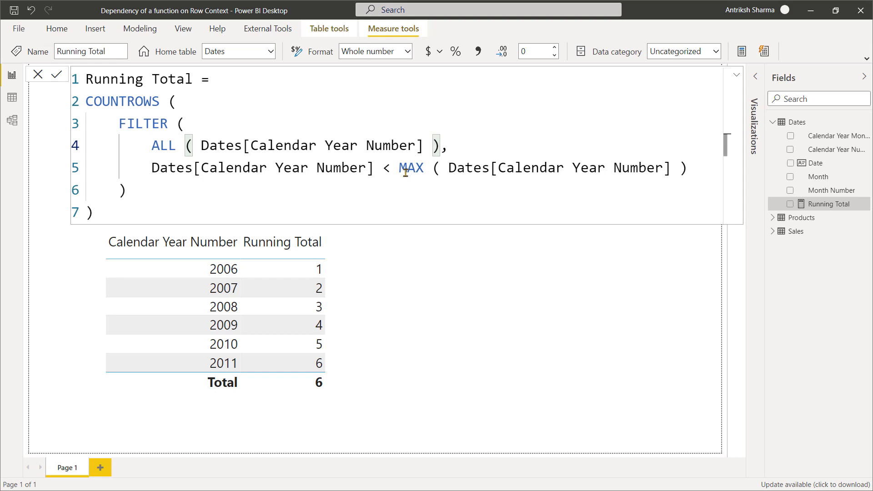
left_click_drag(400, 169, 385, 170)
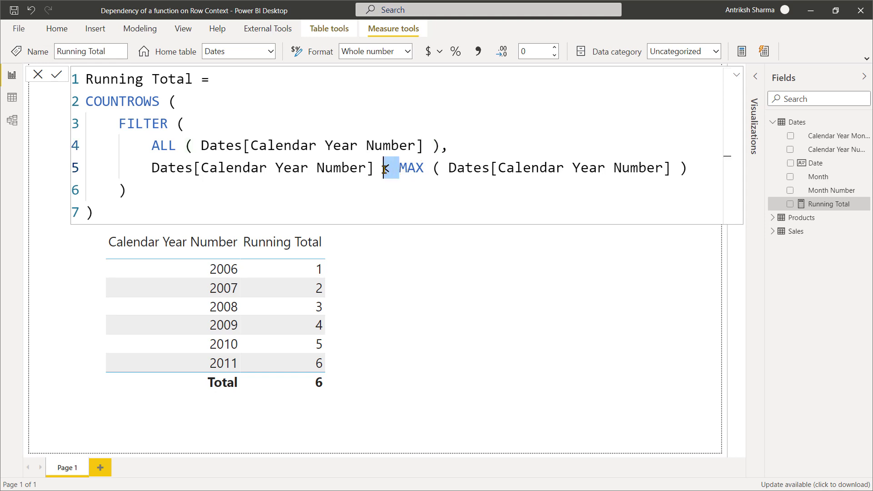
left_click(397, 169)
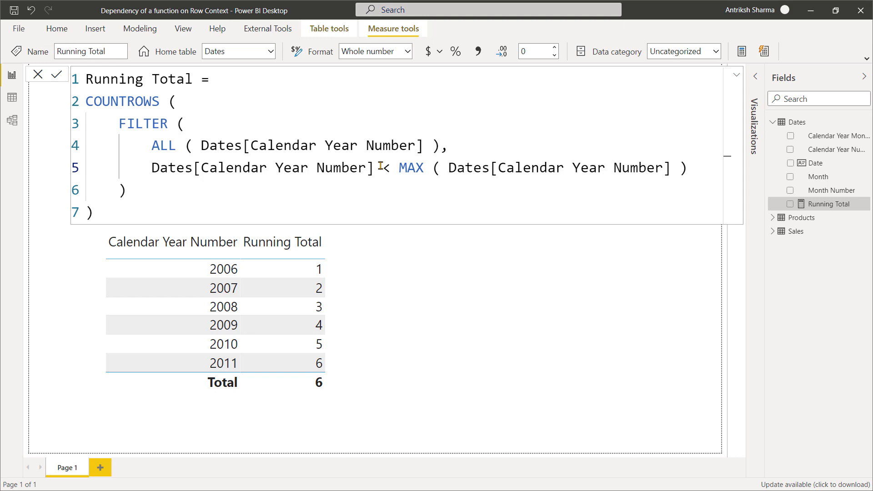
left_click_drag(374, 167, 154, 167)
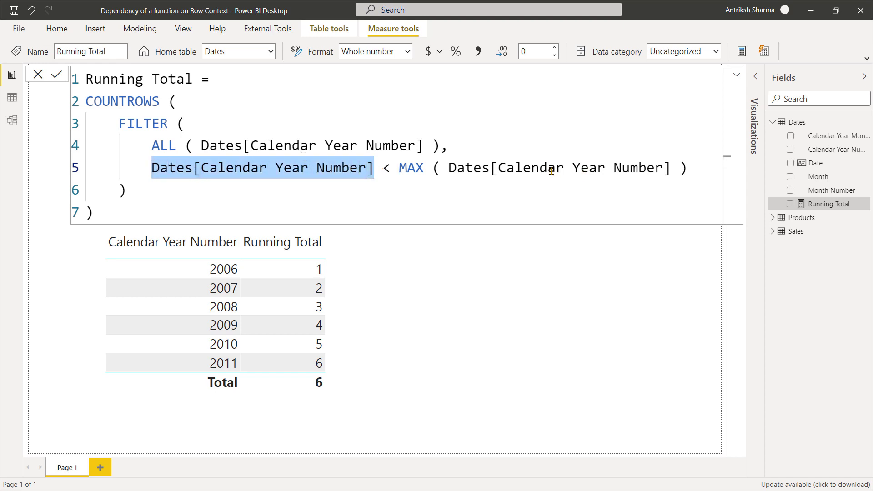
Declare VAR LastVisibleYear = MAX ( Dates[Calendar Year Number] ) on a new line above COUNTROWS.
left_click(262, 77)
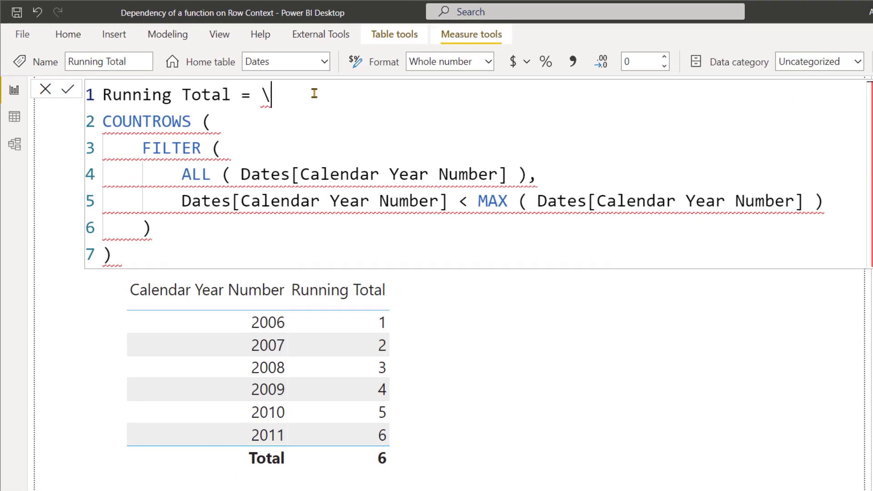
key("shift+Return")
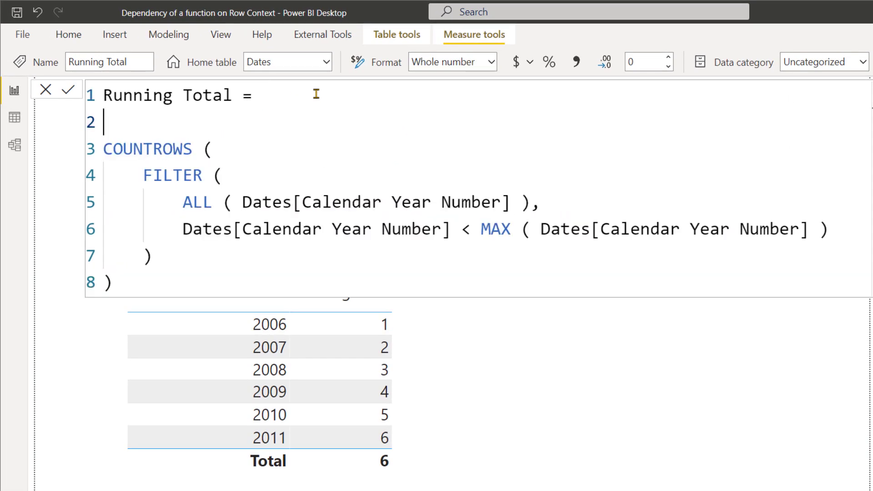
type("VAR LastVisi")
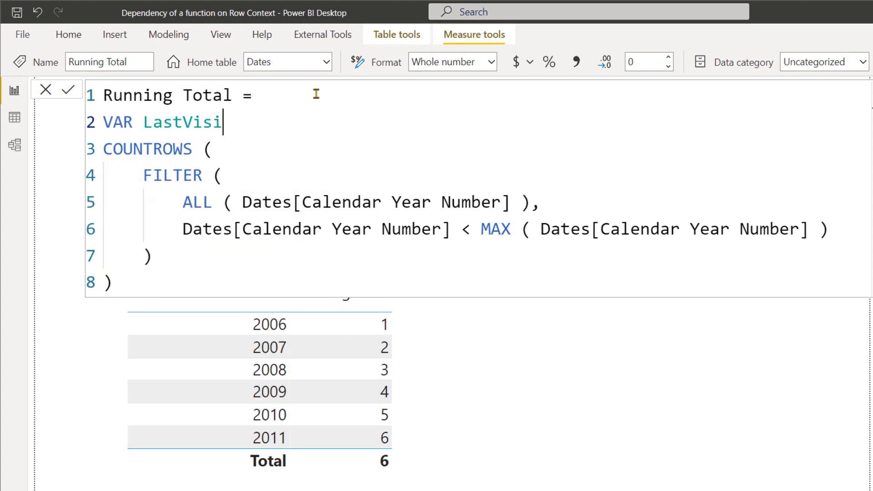
type("bleYear = ")
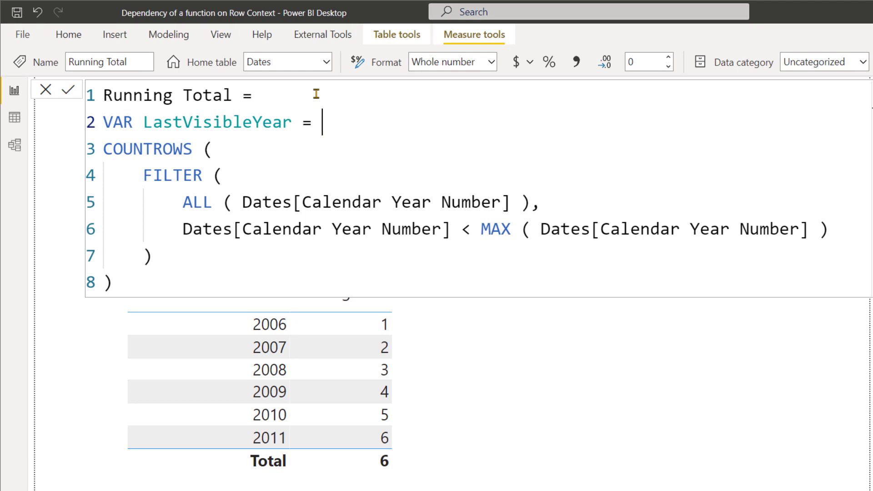
type("MAX ( Dates[c")
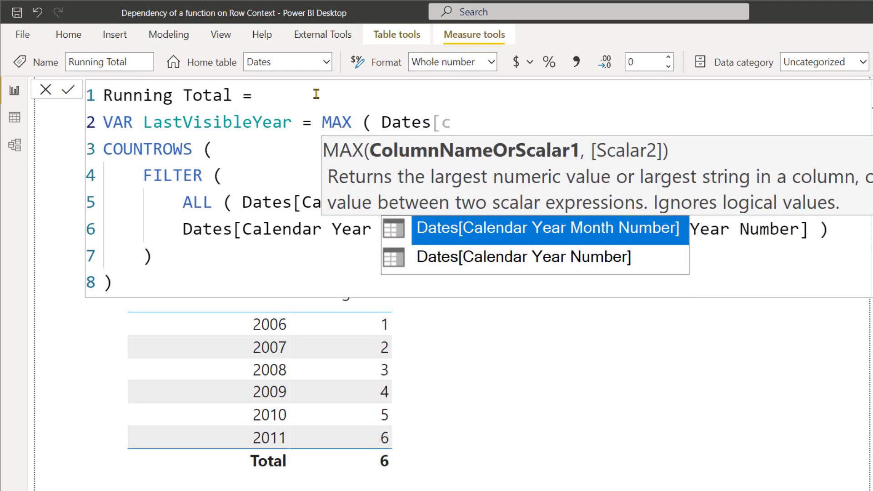
key("Down")
key("Tab")
type(")")
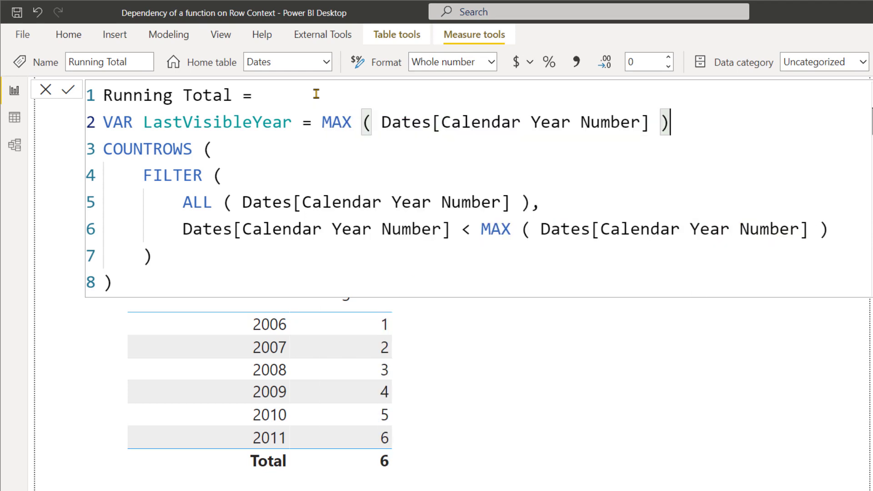
Declare VAR AllYears = ALL ( Dates[Calendar Year Number] ) on the line below LastVisibleYear.
key("shift+Return")
type("VAR ")
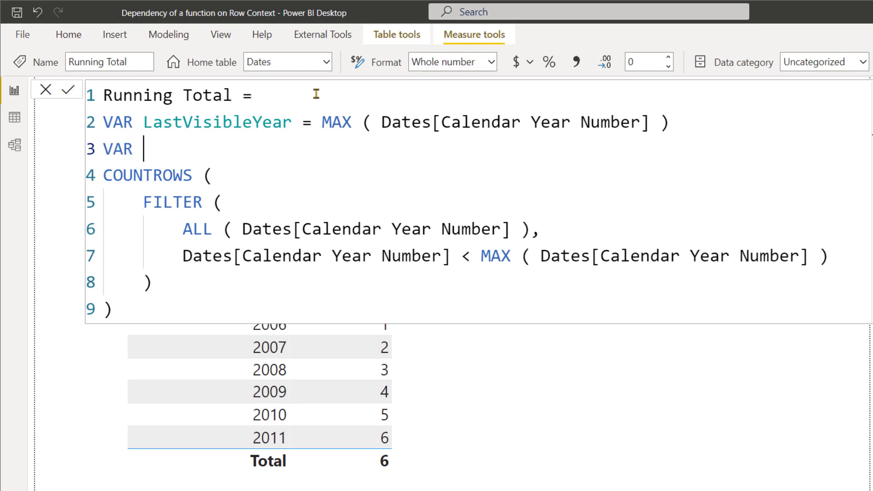
type("AllYea")
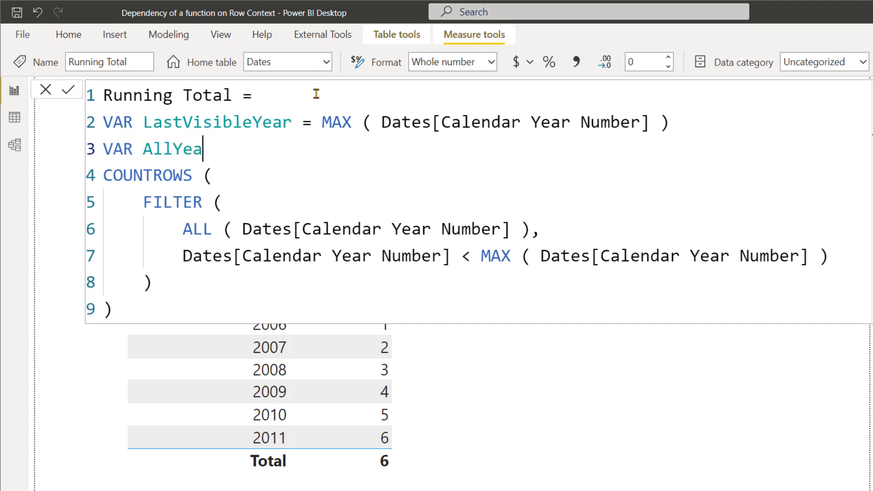
type("rs = ALL ( Da")
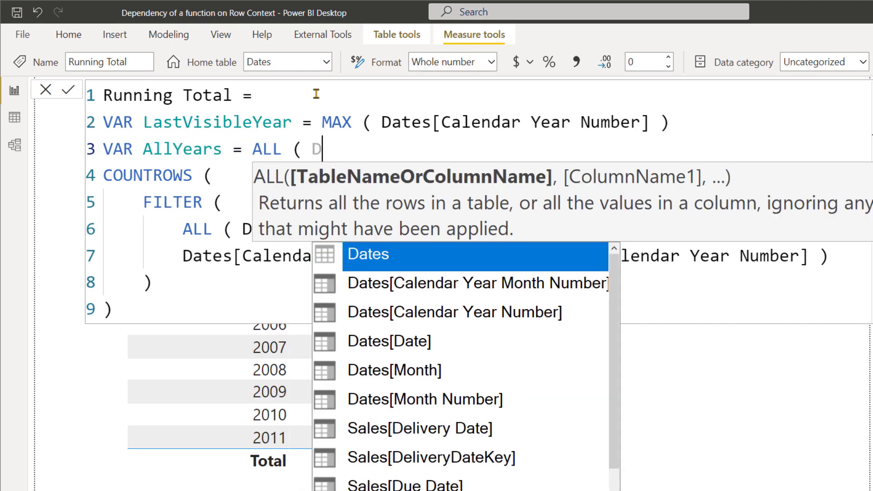
key("Down")
key("Down")
key("Tab")
type(")")
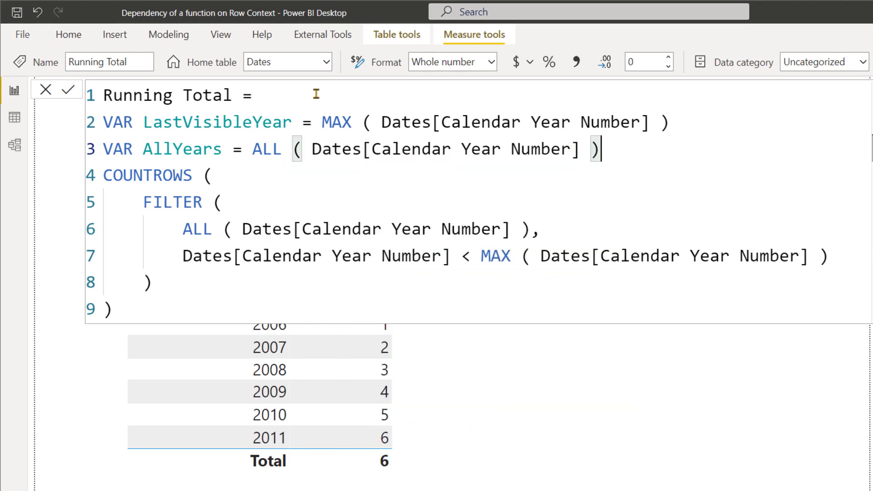
Declare VAR FilterYears below AllYears and move the whole FILTER expression out of COUNTROWS into it.
key("Return")
type("VAR Fil")
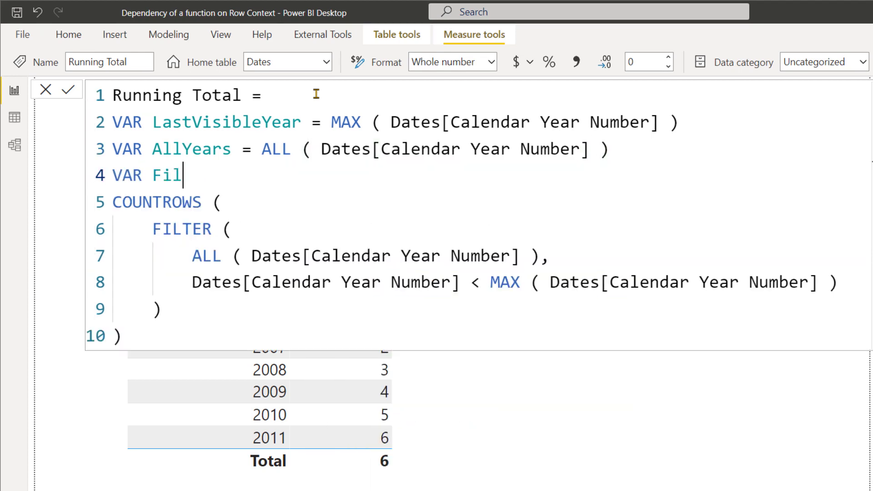
type("terYears =")
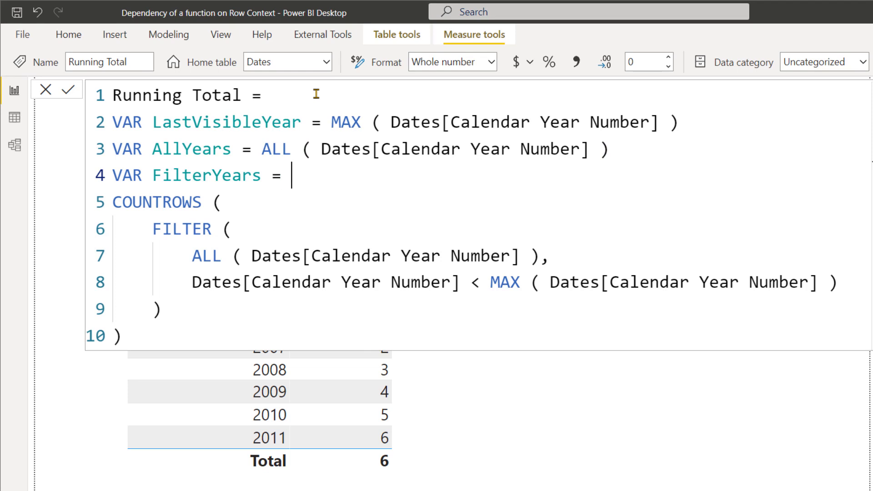
key("Return")
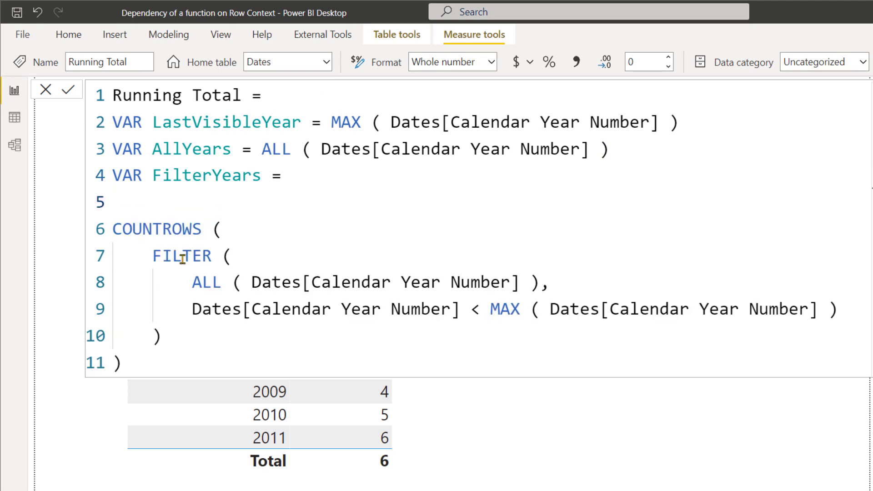
left_click_drag(152, 256, 170, 336)
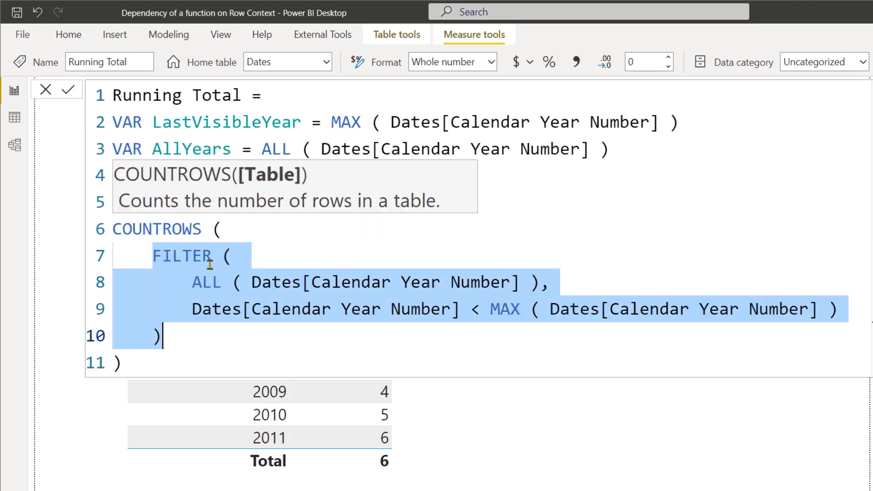
key("ctrl+x")
left_click(216, 196)
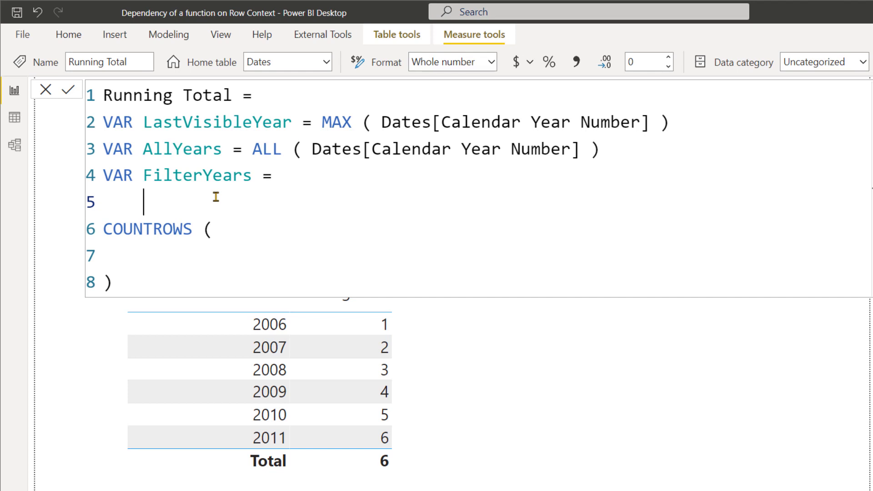
key("ctrl+v")
Replace the ALL expression inside the FilterYears FILTER with the AllYears variable.
left_click_drag(193, 229, 539, 235)
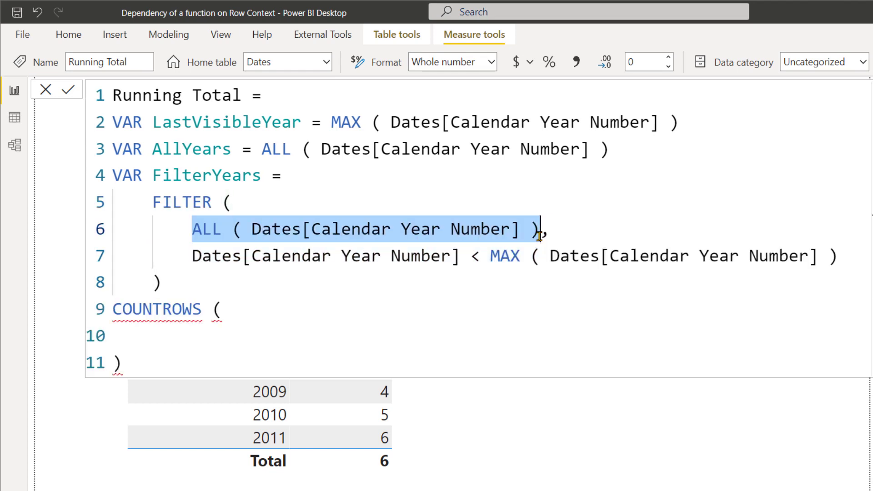
type("allyea,")
key("Tab")
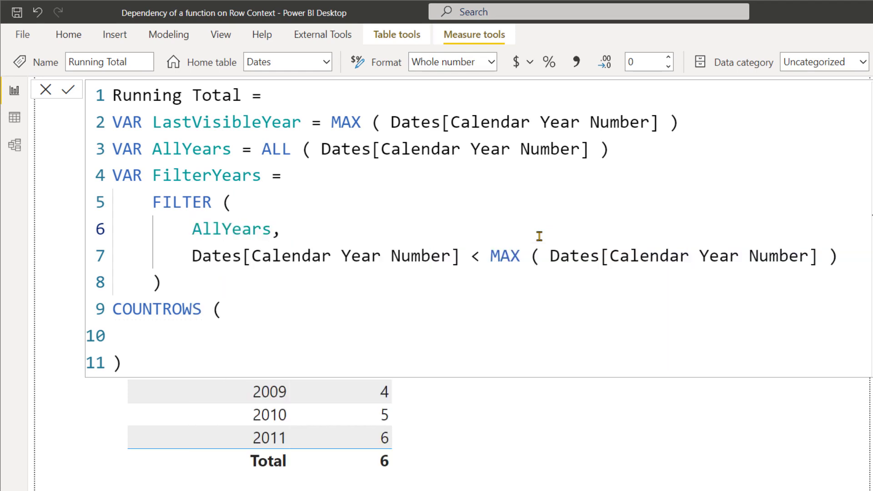
Replace the MAX expression in the FilterYears condition with the LastVisibleYear variable.
left_click(195, 122)
double_click(196, 122)
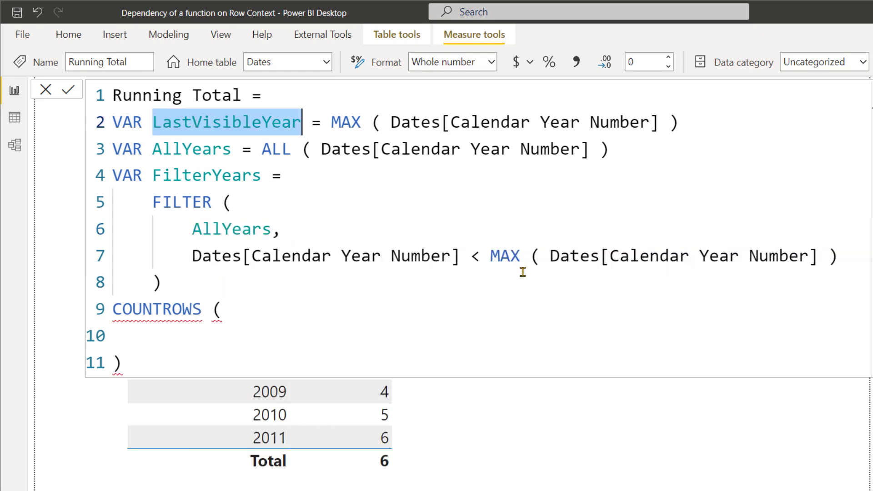
left_click_drag(491, 256, 841, 260)
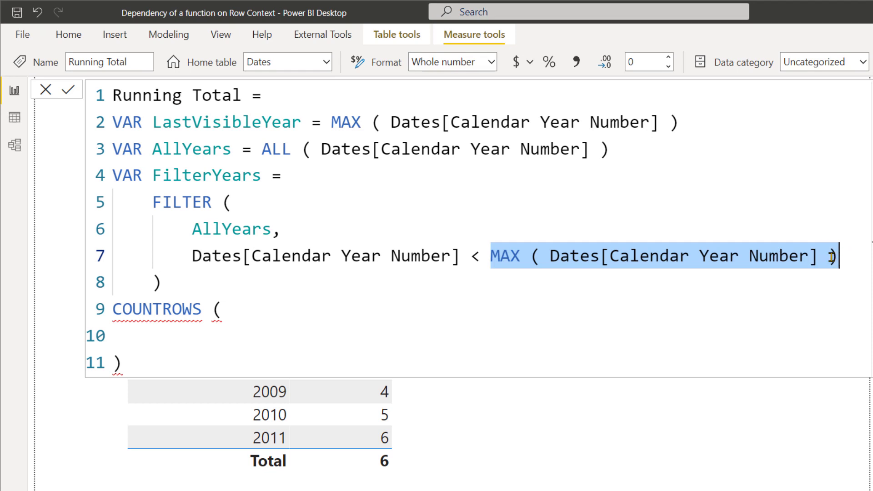
key("ctrl+v")
Replace the empty COUNTROWS block below FilterYears with VAR Result = COUNTROWS ( FilterYears ).
left_click_drag(165, 352, 91, 322)
type("VAR R")
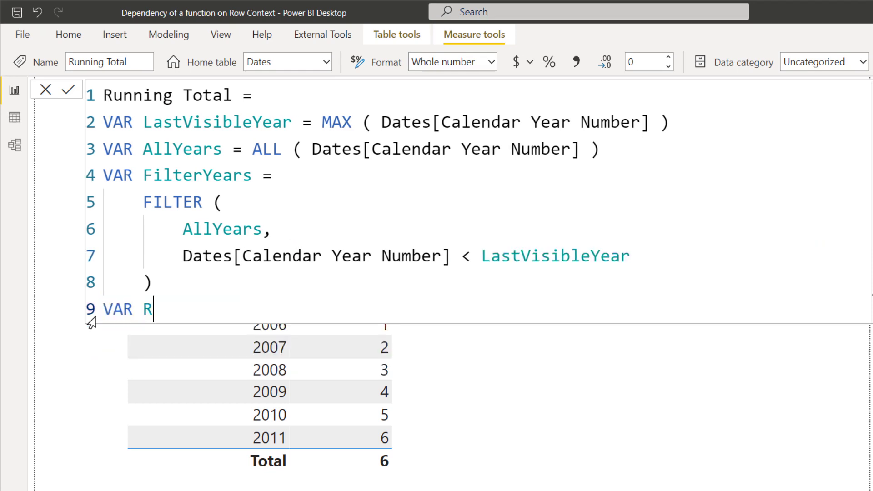
type("esult = COUNT")
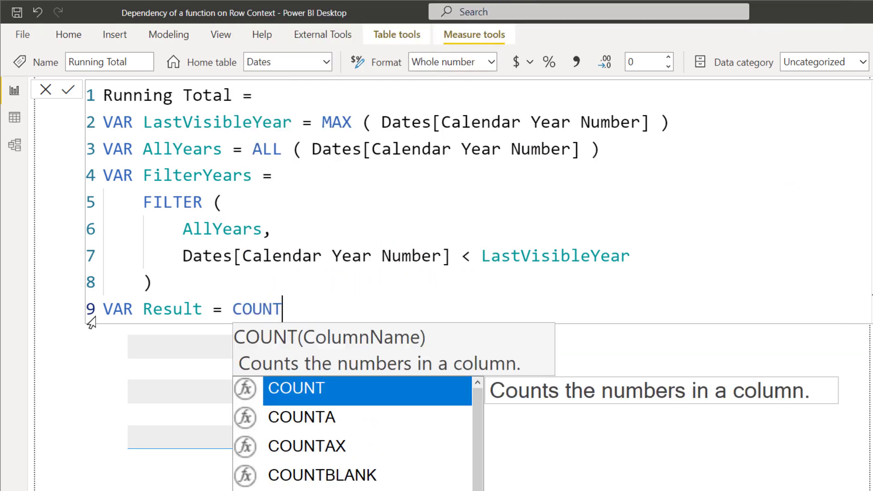
type("ROWS ( Filte")
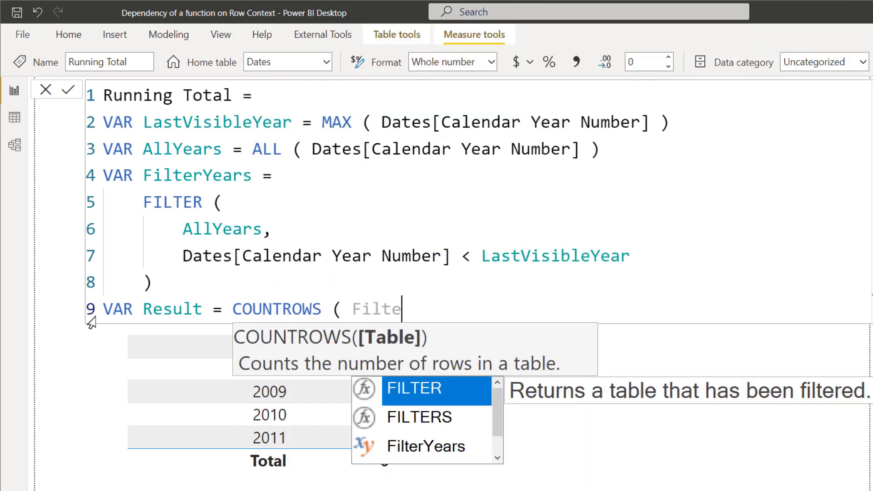
key("Down")
key("Down")
key("Tab")
type(")")
Add RETURN Result on a new line and commit the Running Total measure.
key("shift+Return")
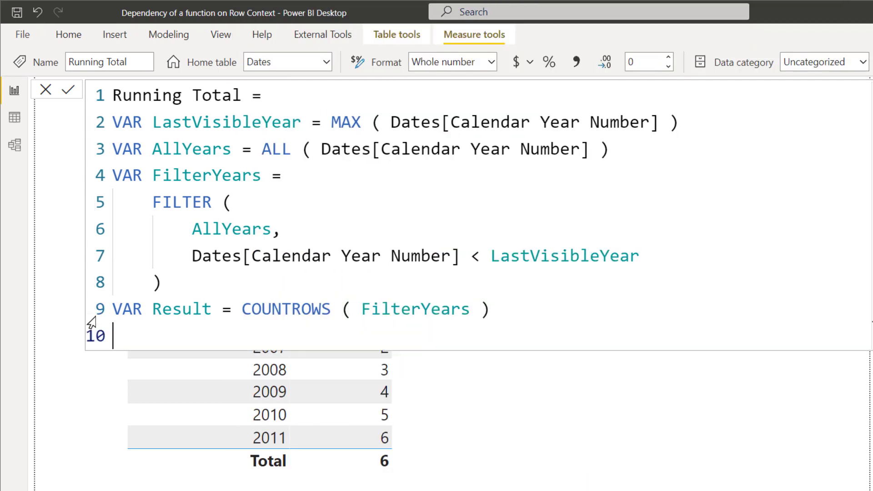
type("RETURN Resul")
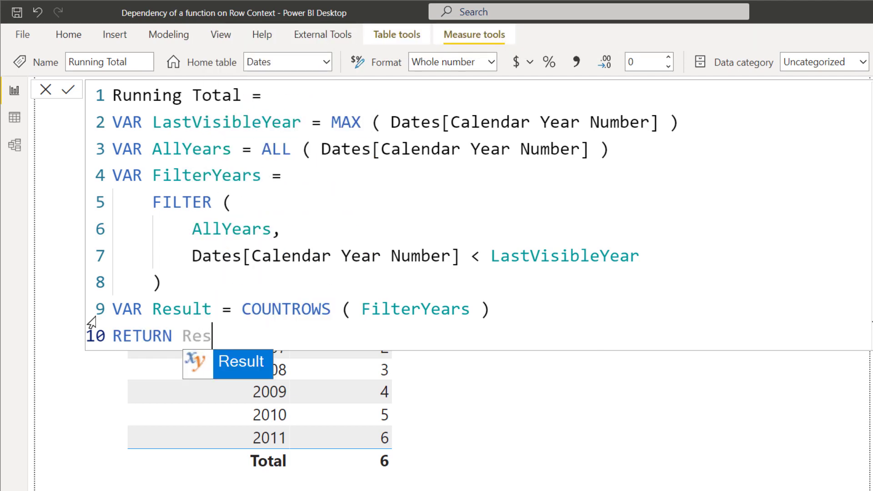
type("t")
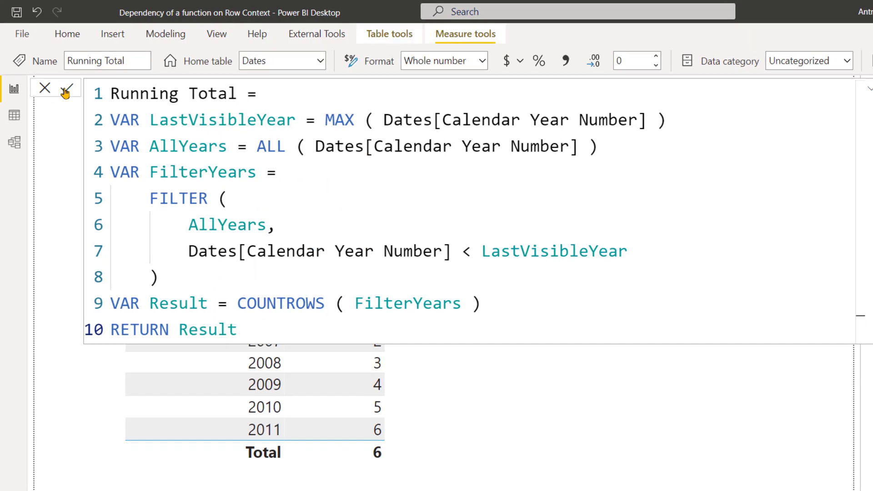
left_click(65, 91)
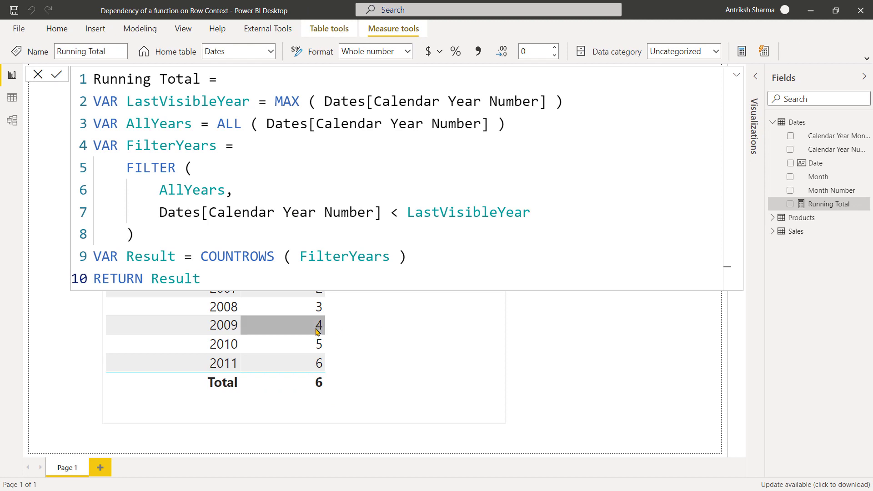
left_click(418, 383)
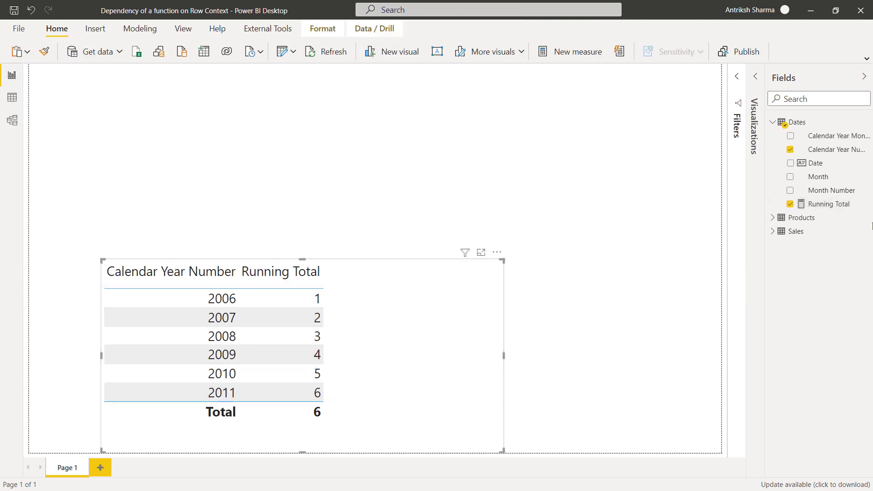
Make the Running Total measure return LastVisibleYear instead of Result and commit it to check the variable in the table.
left_click(837, 205)
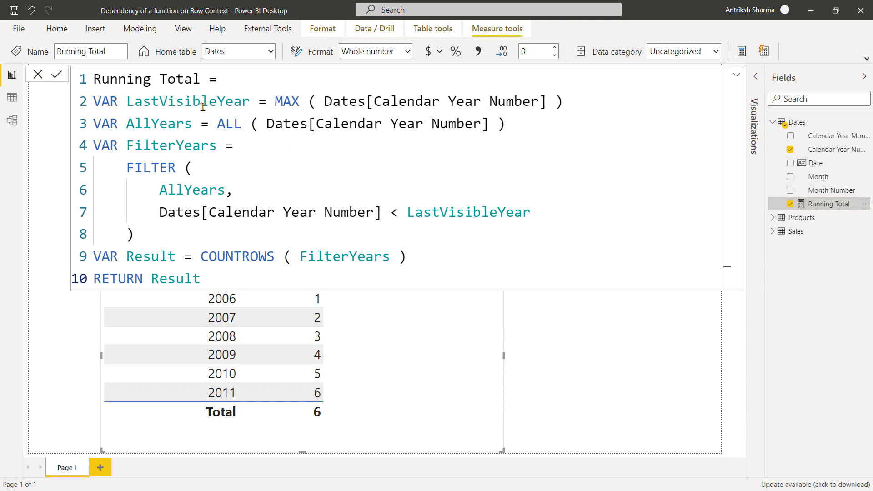
double_click(186, 101)
key("ctrl+c")
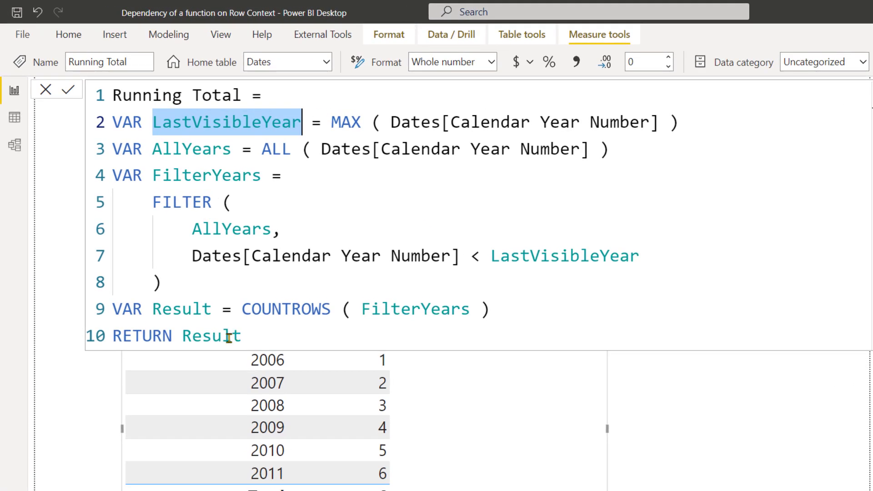
double_click(204, 301)
key("ctrl+v")
left_click(66, 89)
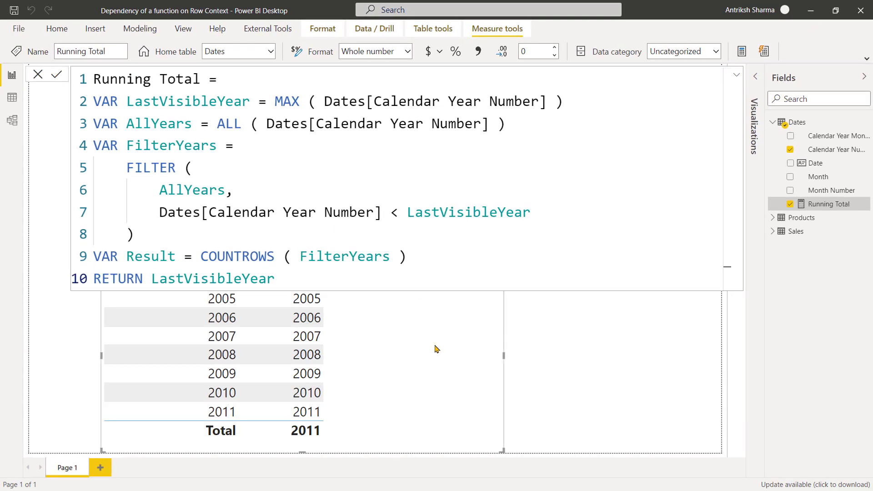
left_click(610, 333)
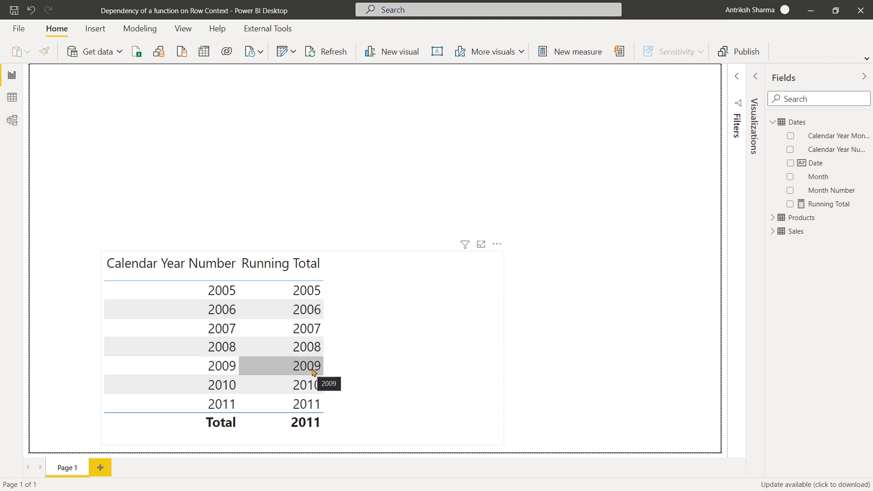
Reopen the Running Total measure and show its full formula.
left_click(672, 167)
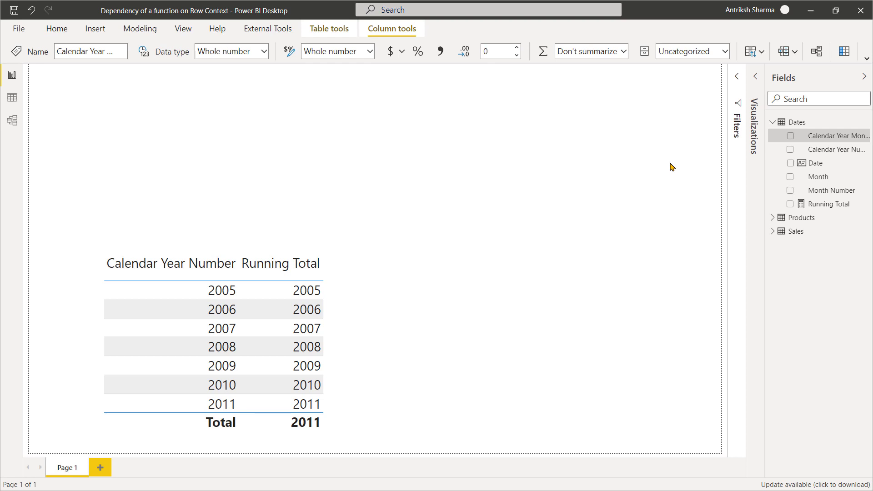
left_click(846, 210)
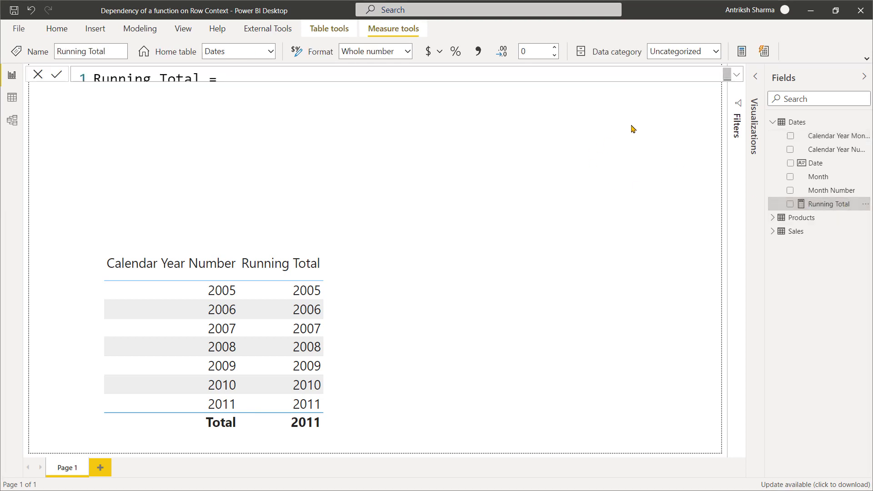
left_click(736, 74)
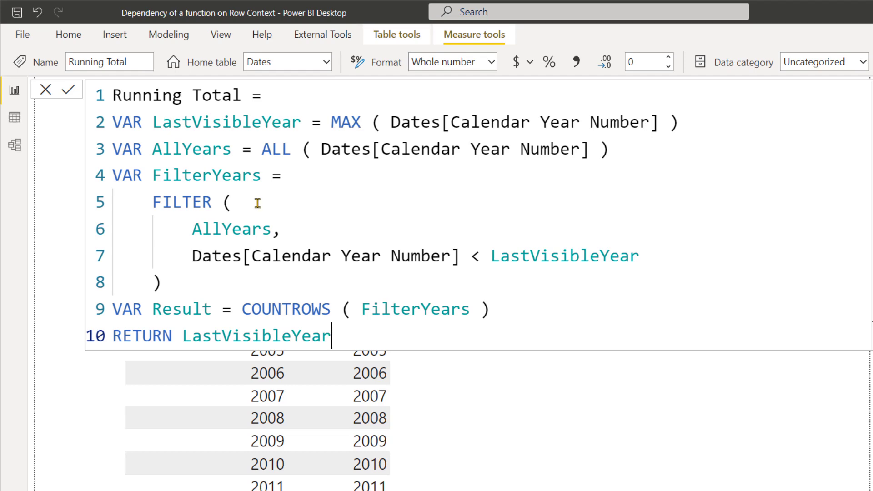
Examine in the data model how the Dates and Products tables relate to and filter Sales.
left_click(14, 144)
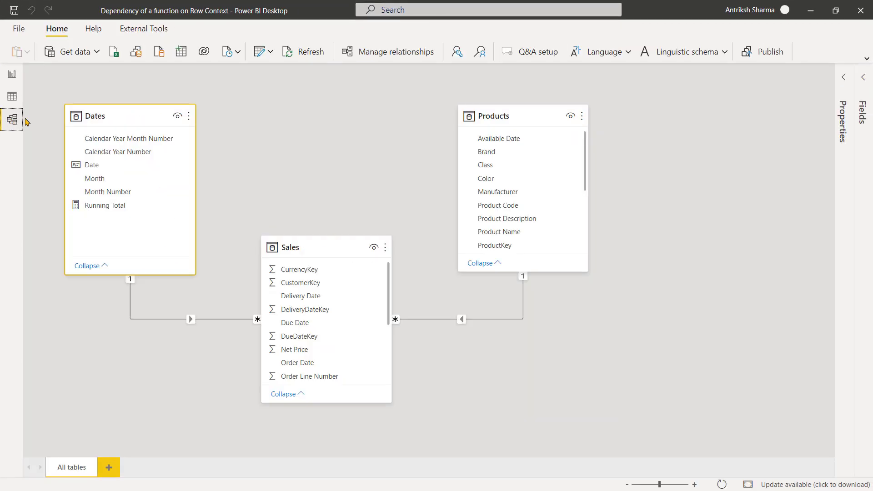
left_click(275, 131)
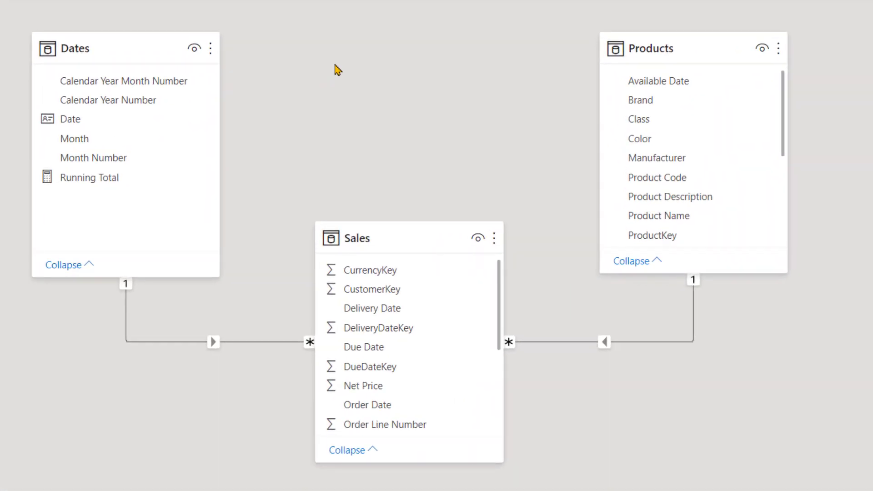
left_click(118, 49)
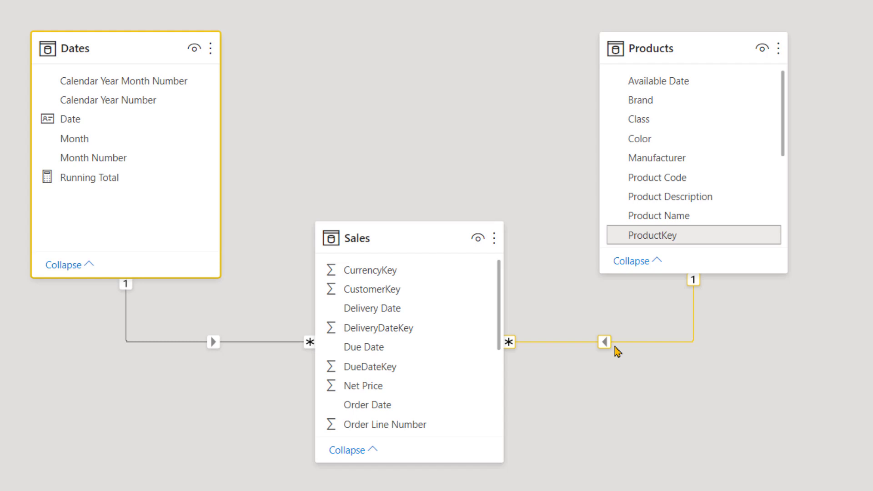
left_click(292, 122)
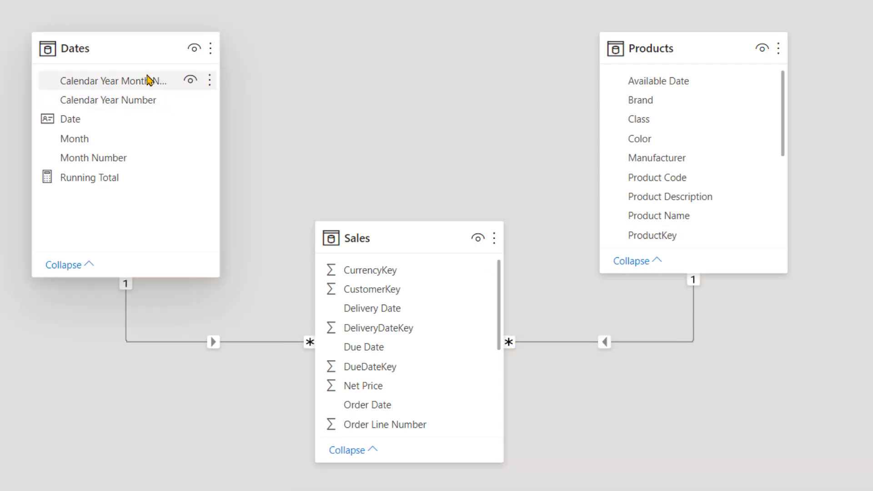
left_click(121, 58)
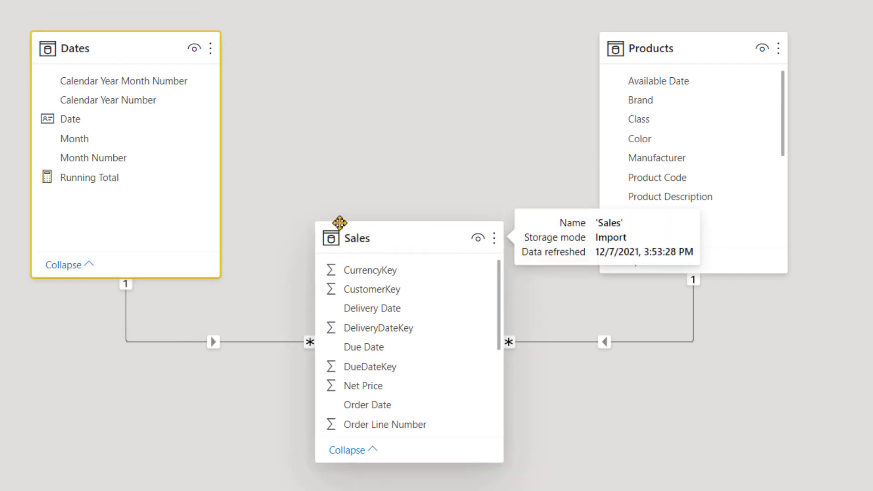
mouse_move(80, 50)
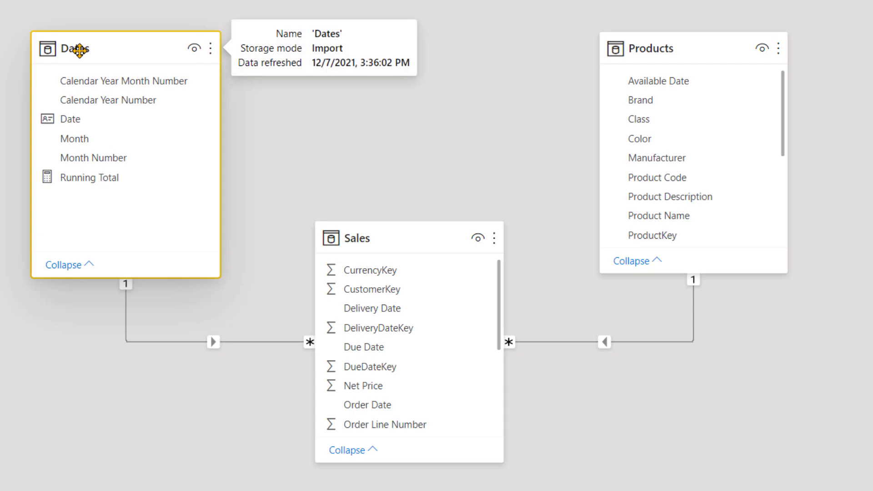
left_click(373, 147)
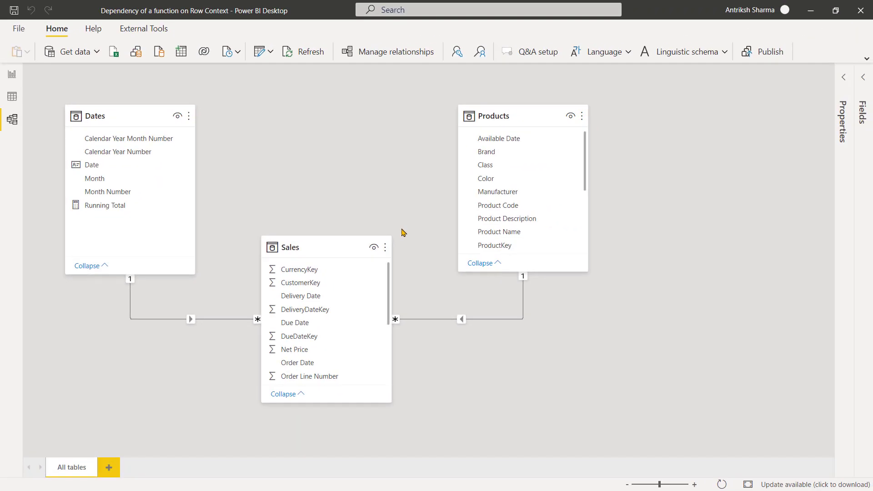
Back in the report, create a new Dates measure named Running Total 2 from a copy of the whole Running Total formula.
left_click(8, 77)
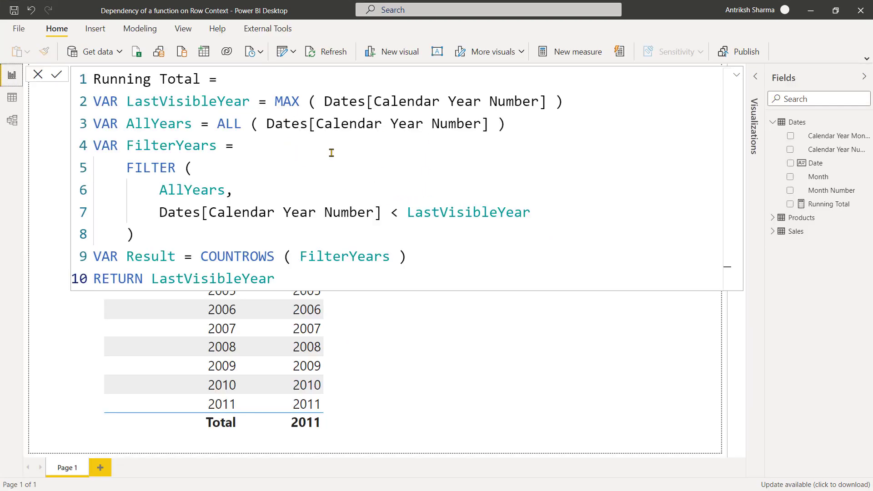
key("ctrl+a")
key("ctrl+c")
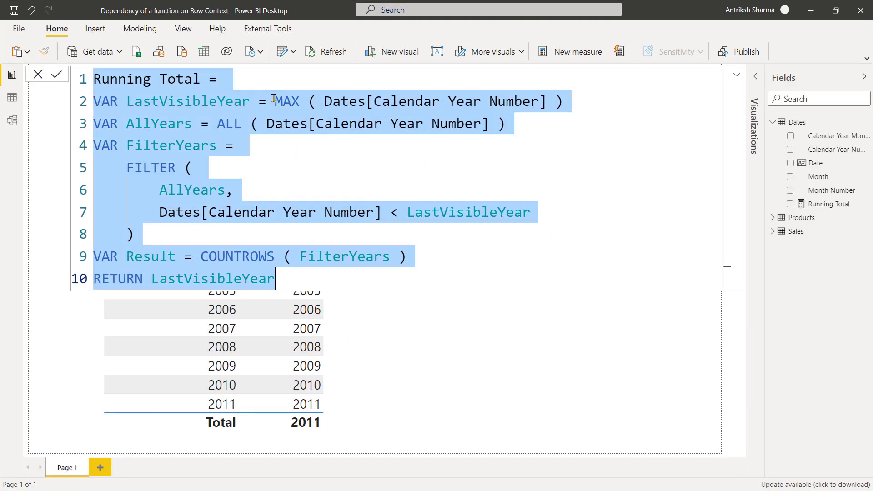
left_click(296, 86)
right_click(845, 204)
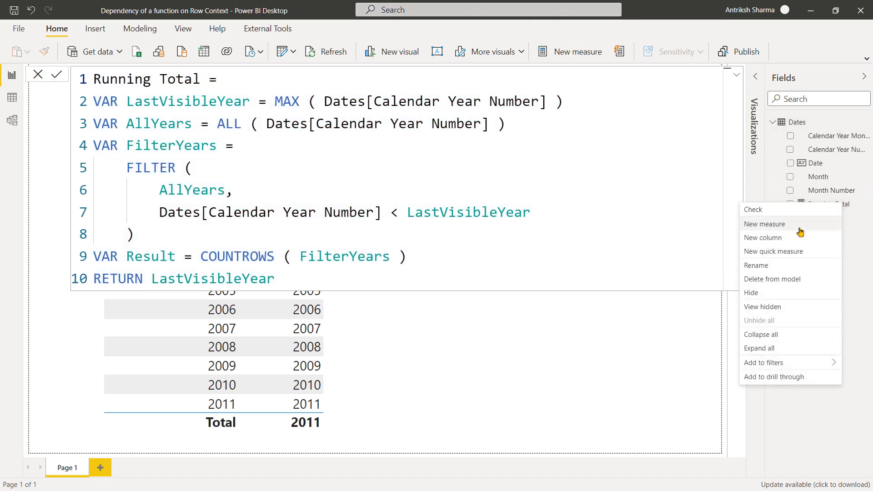
left_click(799, 232)
key("ctrl+v")
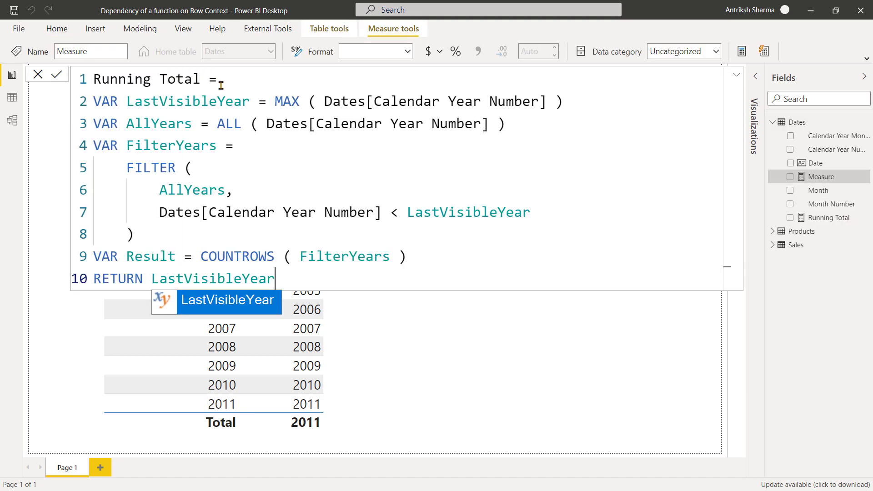
left_click(209, 79)
type("2")
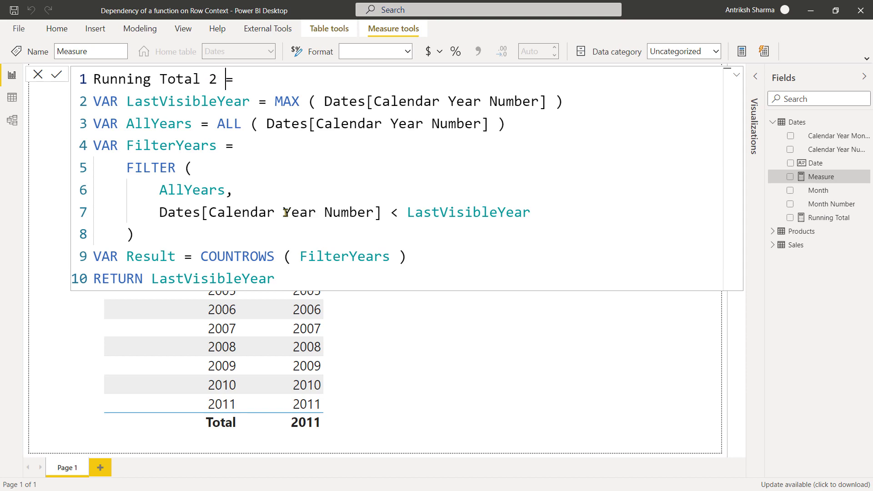
Replace LastVisibleYear in Running Total 2's FILTER condition with CALCULATE ( MAX ( Dates[Calendar Year Number] ) ) and commit the measure.
left_click(409, 210)
key("shift+End")
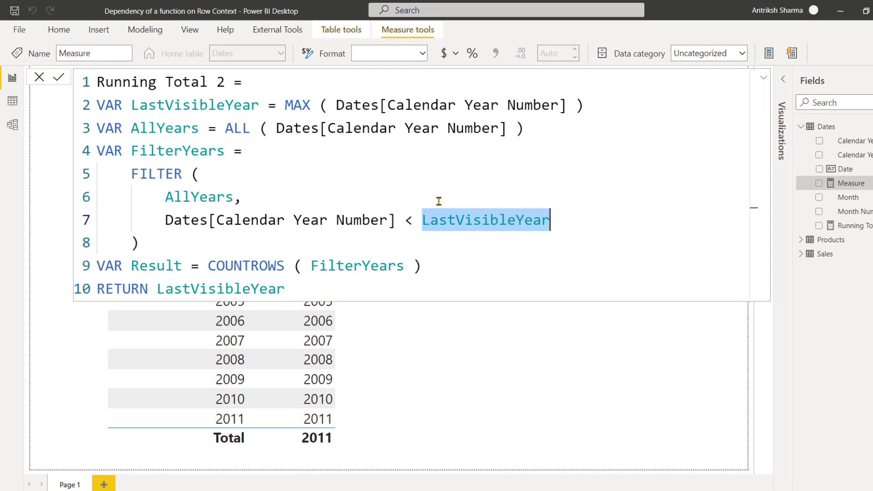
key("BackSpace")
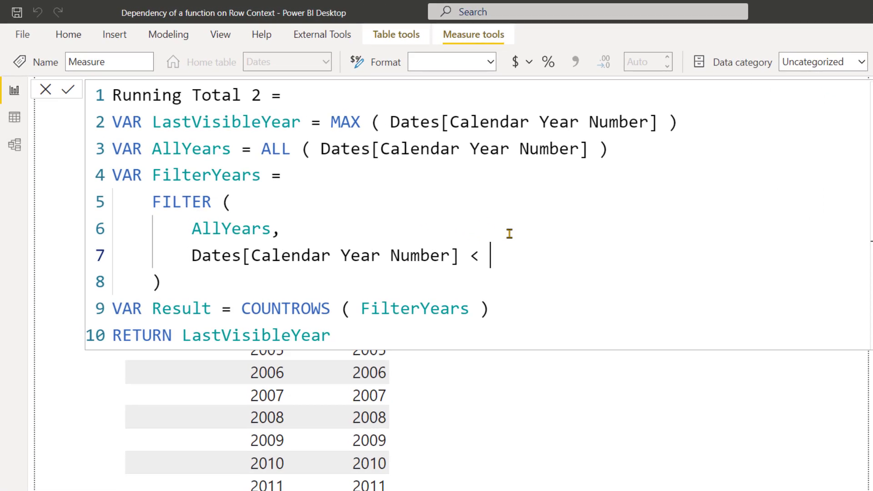
type("CALCULATE ( MAX")
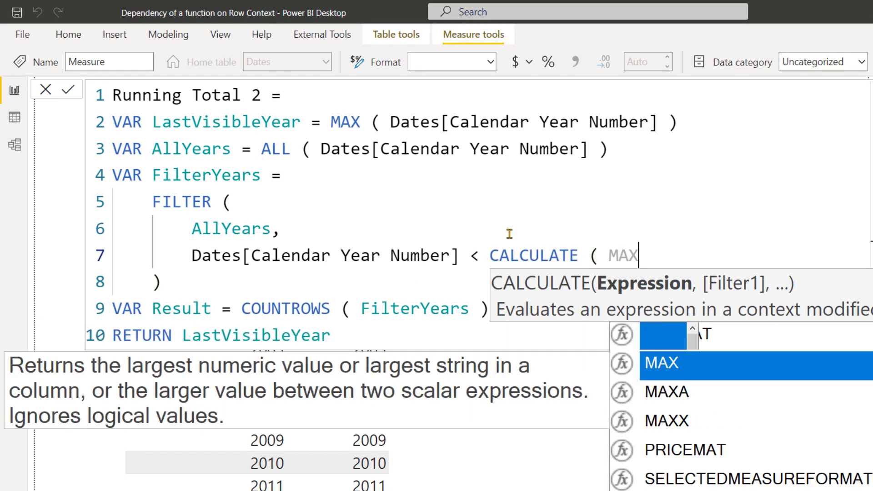
type(" ( Dates")
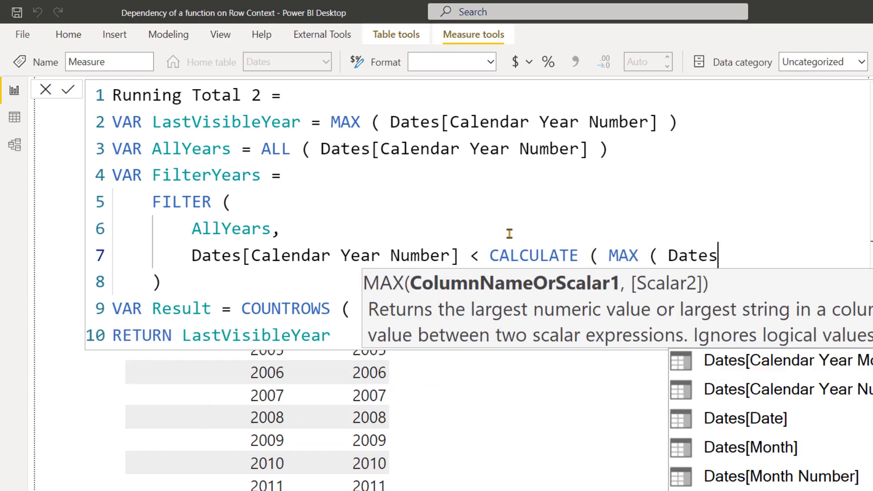
type("[Calendar Year Number] ) )")
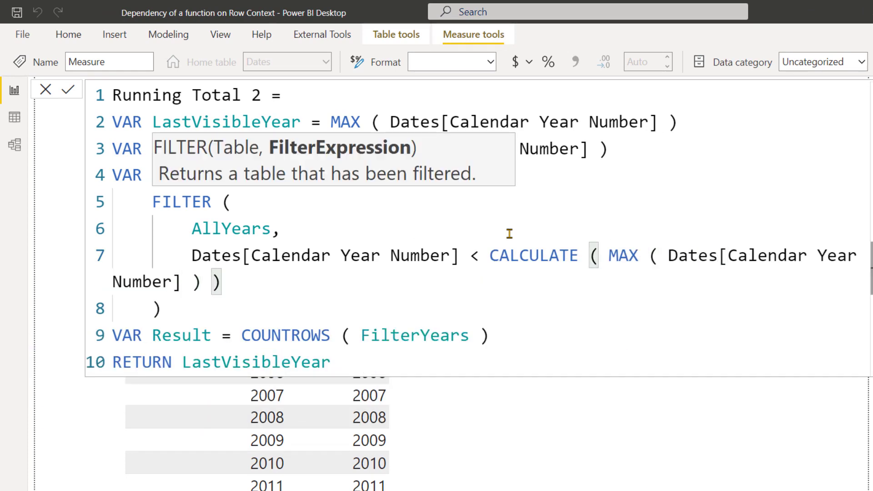
scroll(501, 235, "down", 4)
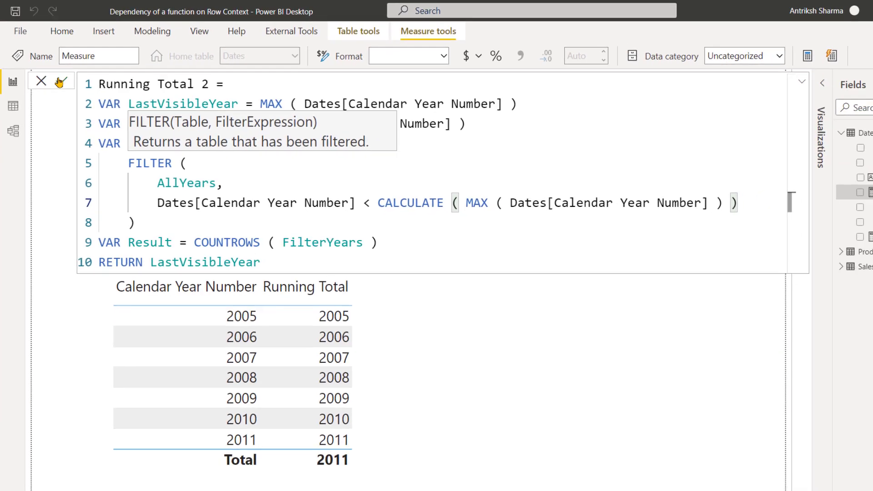
left_click(60, 81)
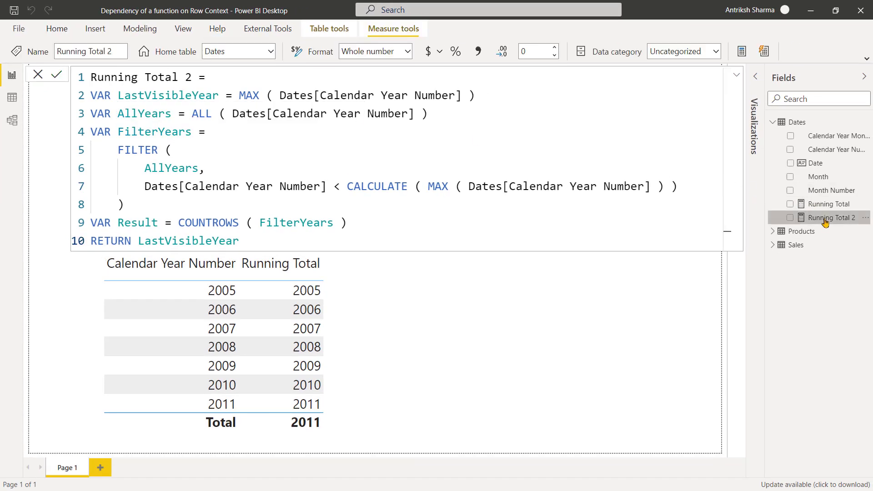
Add the Running Total 2 measure to the year table visual and reopen its formula.
left_click_drag(826, 221, 298, 364)
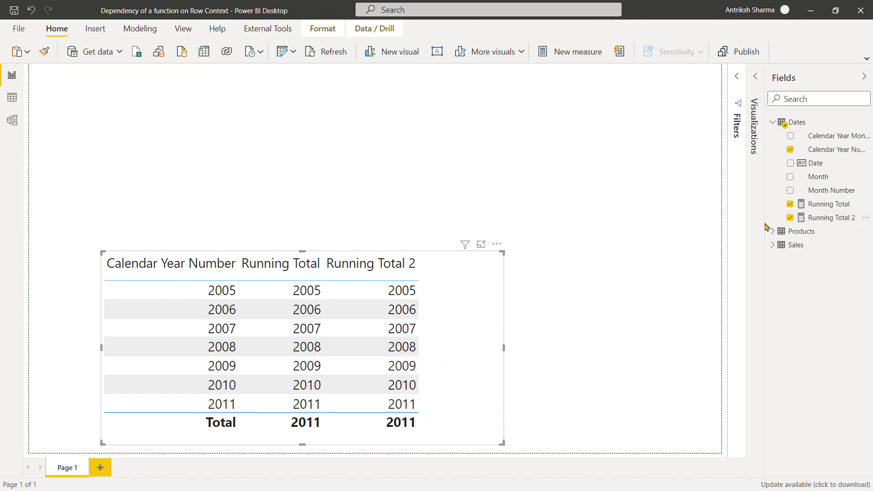
left_click(781, 226)
left_click(780, 221)
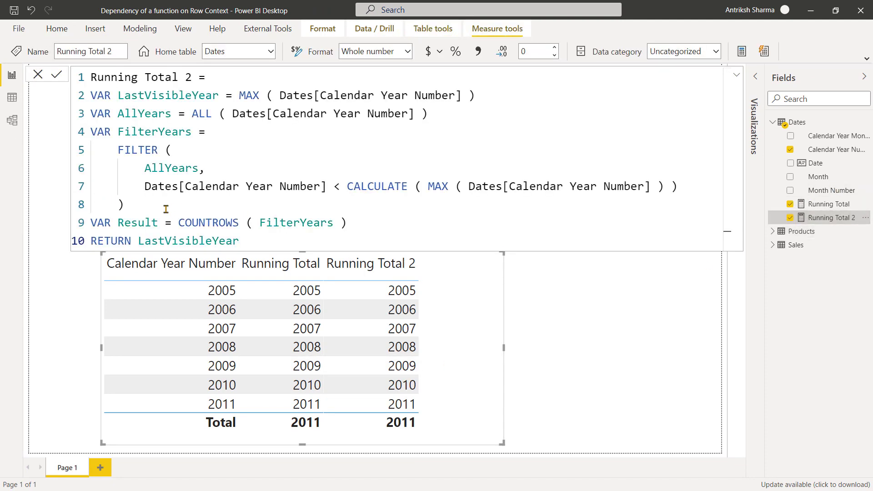
Make Running Total 2 return the Result variable instead of LastVisibleYear and commit the measure.
double_click(144, 222)
key("ctrl+c")
left_click(172, 240)
key("ctrl+v")
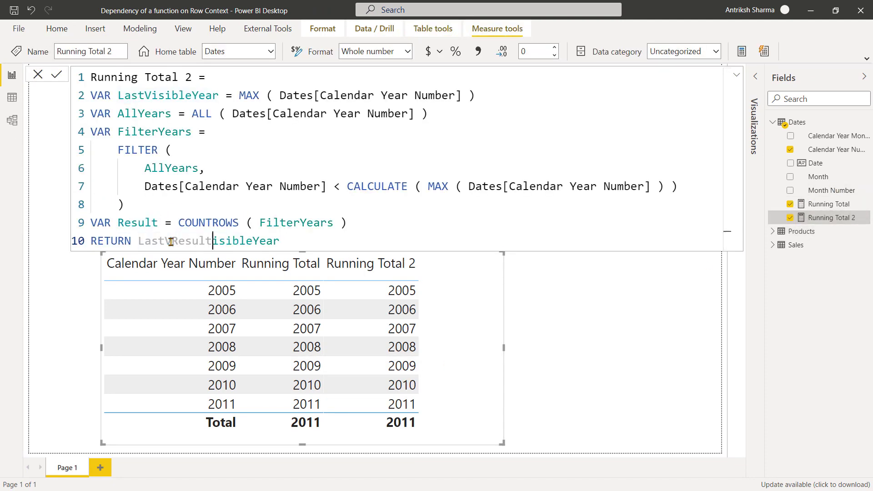
double_click(171, 241)
key("ctrl+v")
left_click(243, 185)
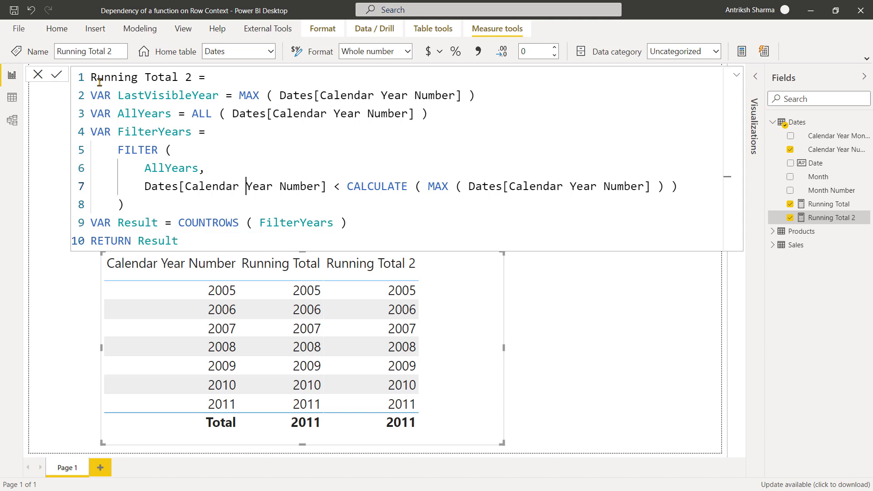
left_click(53, 75)
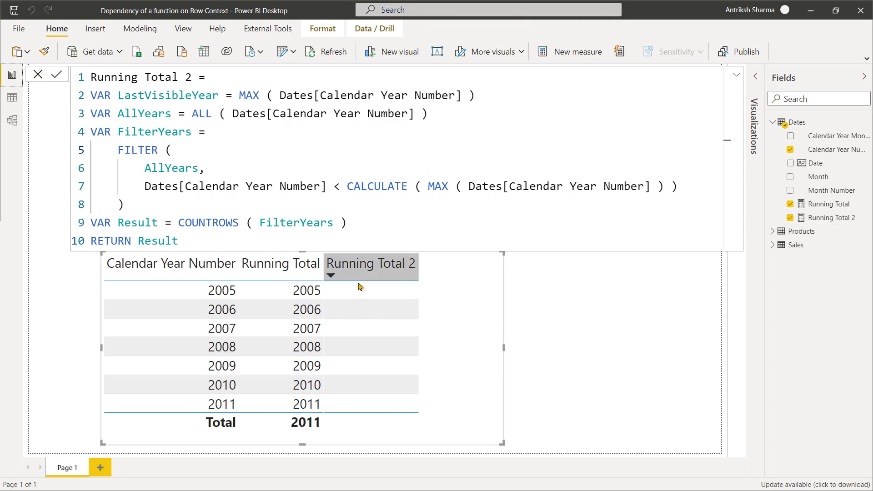
Examine the FILTER arguments of Running Total 2: AllYears, Dates[Calendar Year Number] and the CALCULATE ( MAX ( Dates[Calendar Year Number] ) ) expression.
left_click(161, 167)
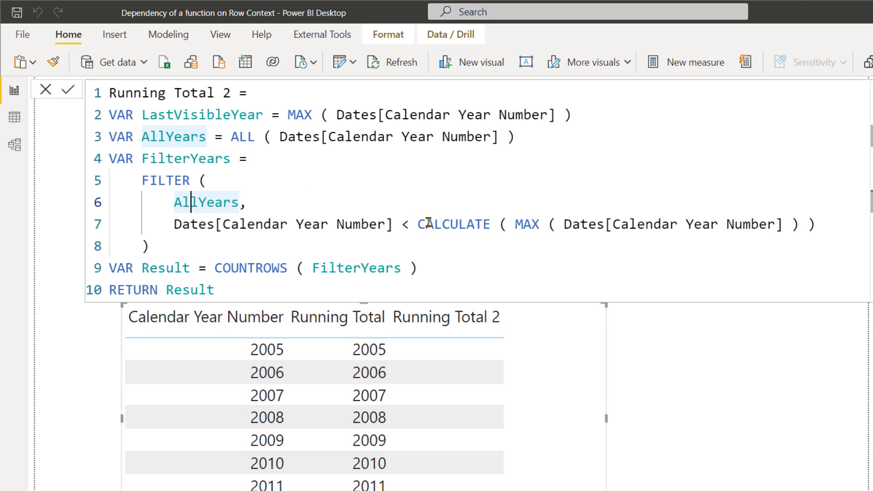
left_click_drag(417, 224, 508, 226)
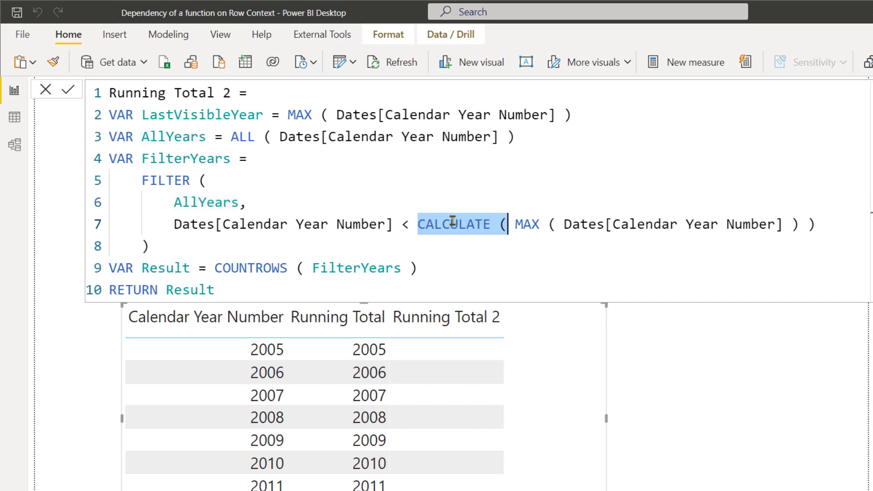
left_click(401, 225)
left_click(182, 225)
left_click_drag(185, 226, 396, 219)
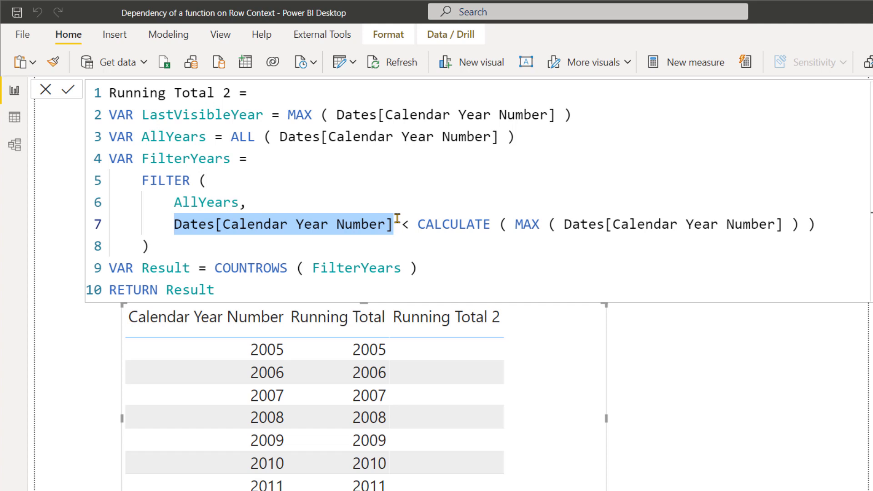
left_click(397, 219)
left_click(175, 225)
left_click_drag(175, 225, 392, 226)
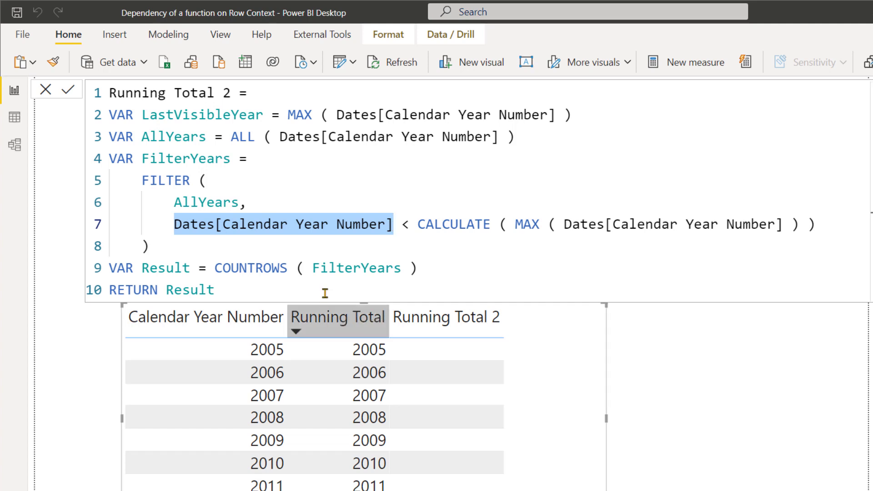
left_click(256, 225)
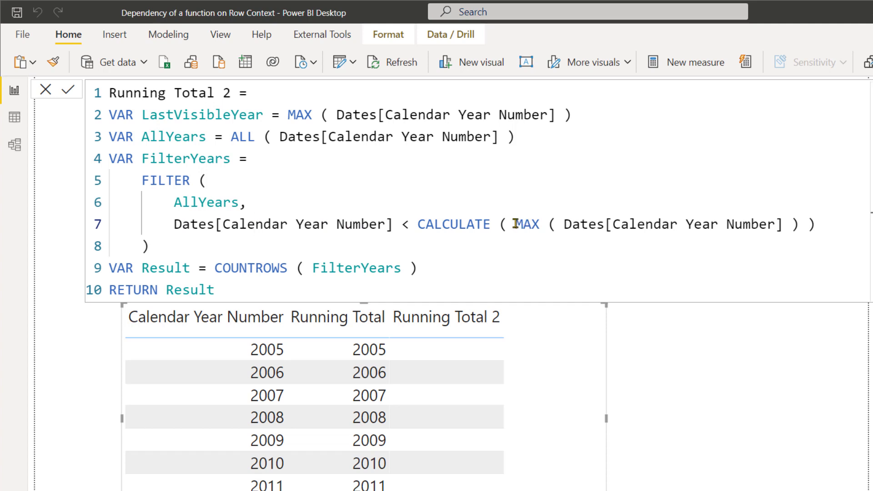
left_click_drag(515, 224, 798, 225)
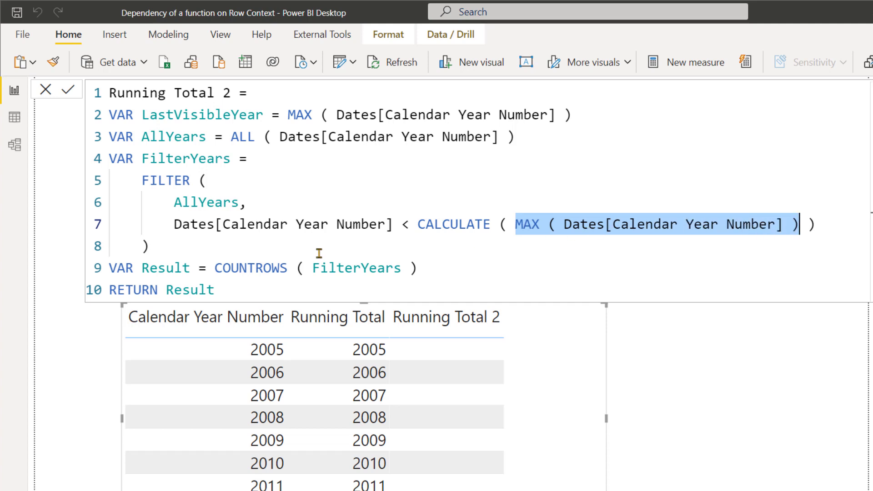
left_click(661, 243)
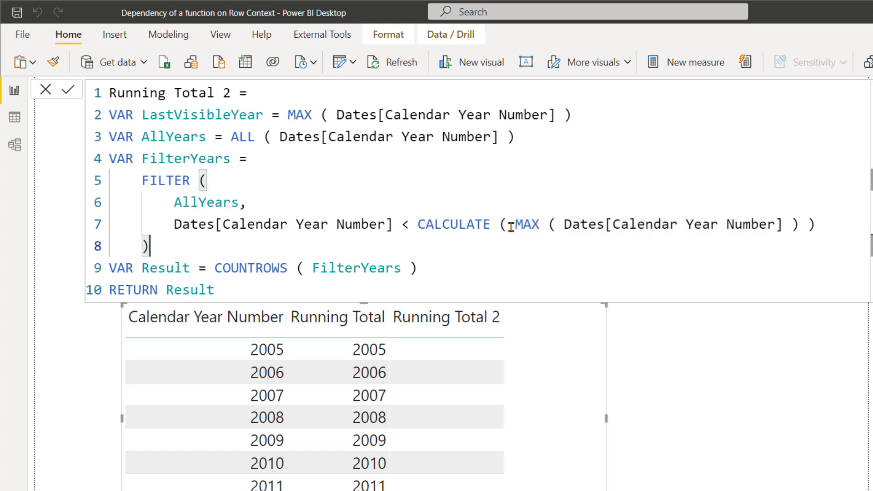
Change the comparison operator in Running Total 2's FILTER condition to <= and commit the measure.
left_click(411, 224)
type("=")
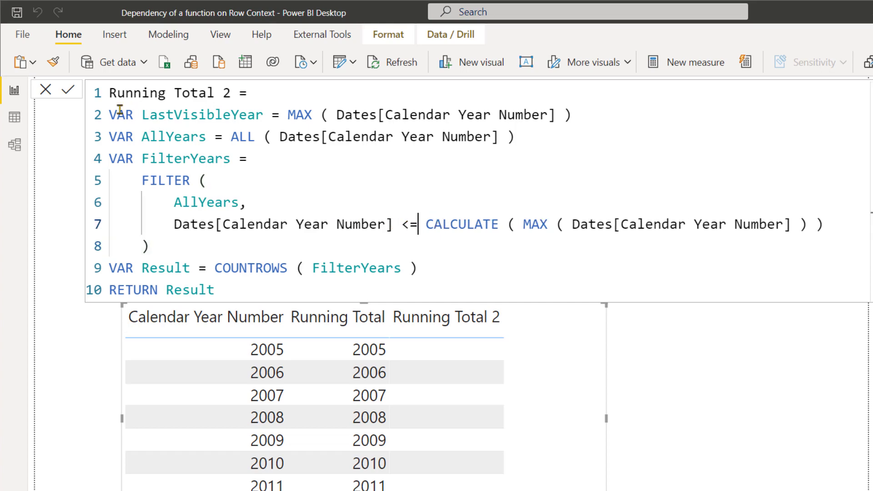
key("Return")
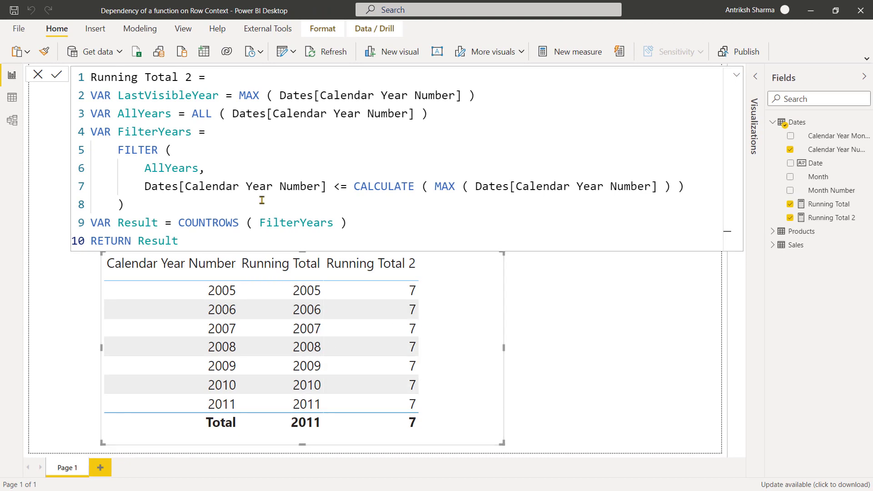
Create a calculated table that starts with ADDCOLUMNS over ALL ( Dates[Calendar Year Number] ).
left_click(12, 97)
left_click(618, 52)
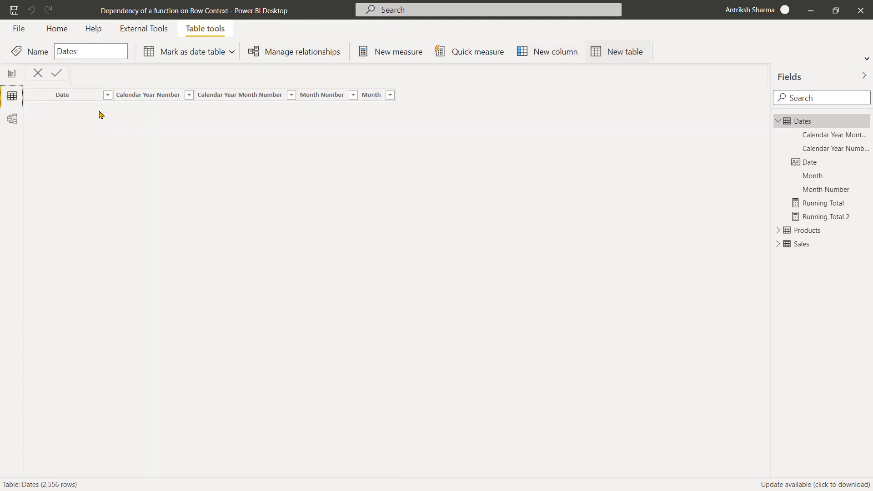
left_click(169, 80)
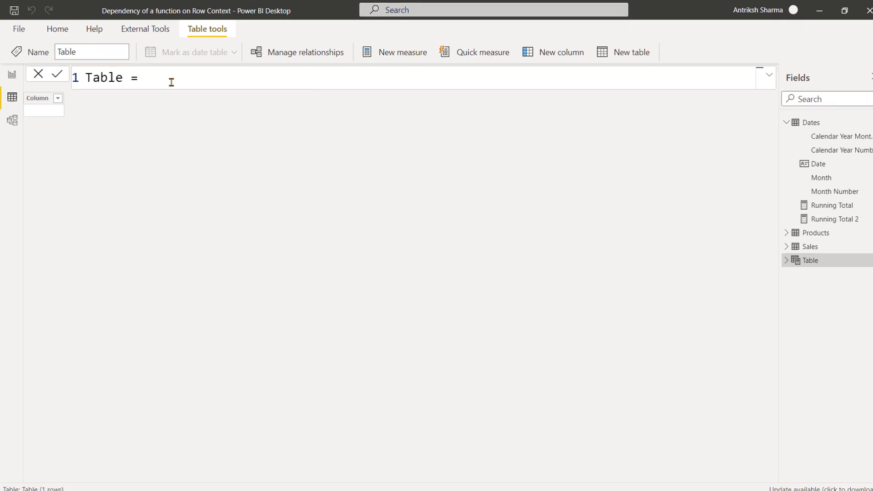
key("Return")
type("ADDCOLUMNS(")
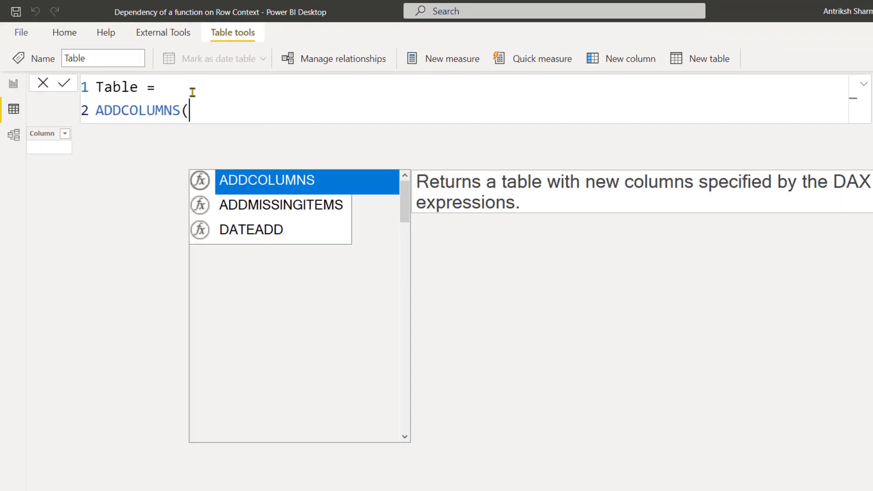
key("BackSpace")
type("(")
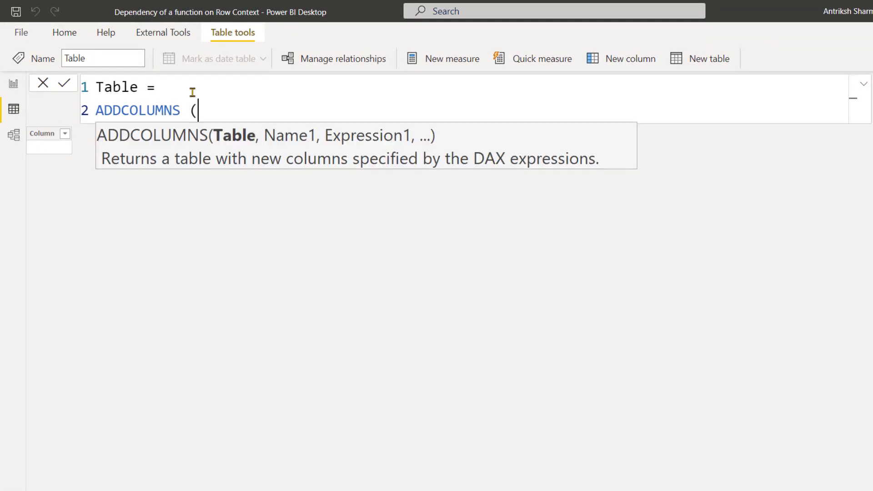
key("Return")
type("ALL ( D")
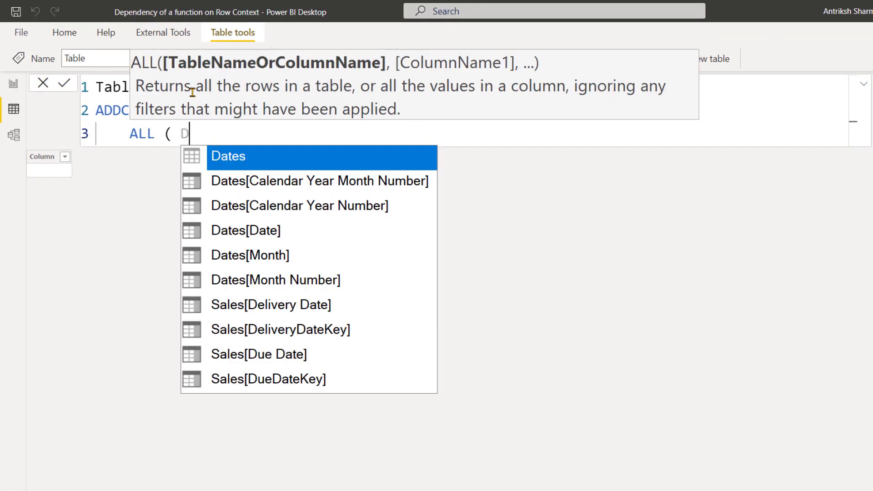
key("Down")
key("Down")
key("Tab")
type("),")
key("Return")
Add a "Max Year" column defined as CALCULATE ( MAX ( Dates[Calendar Year Number] ) ) to the calculated table and commit it.
type("\"")
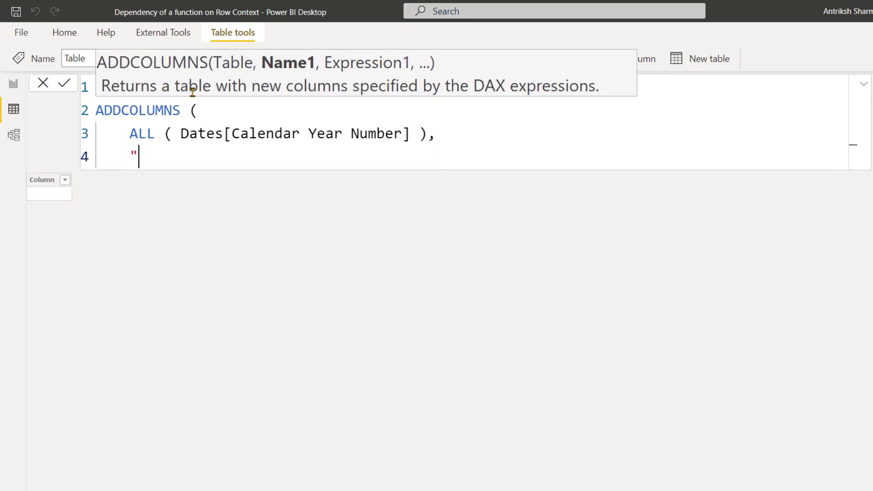
type("Max Year\", CALCUALTE")
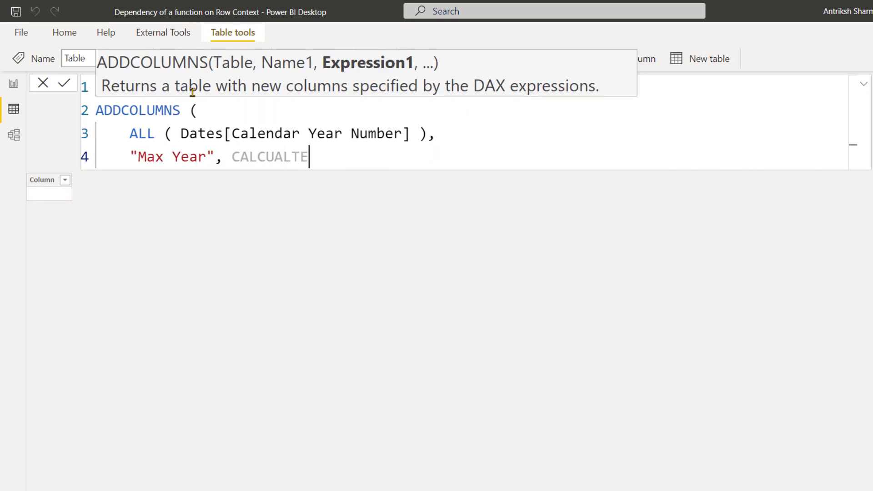
key("BackSpace")
key("BackSpace")
key("BackSpace")
key("BackSpace")
type("LATE ( M")
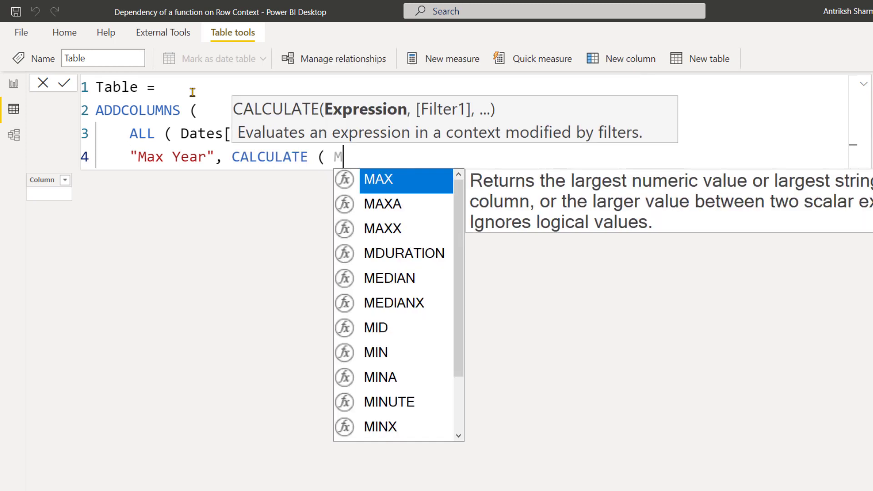
type("AX ( DATES")
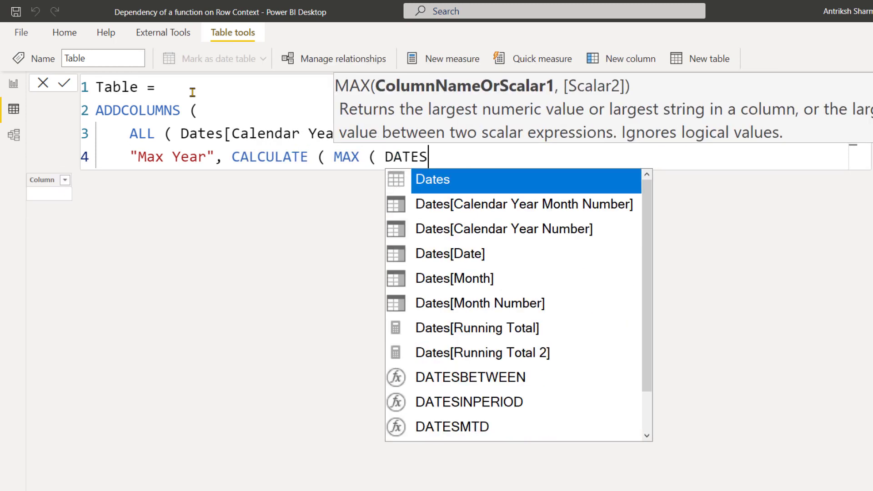
key("Down")
key("Down")
key("Tab")
type(") )")
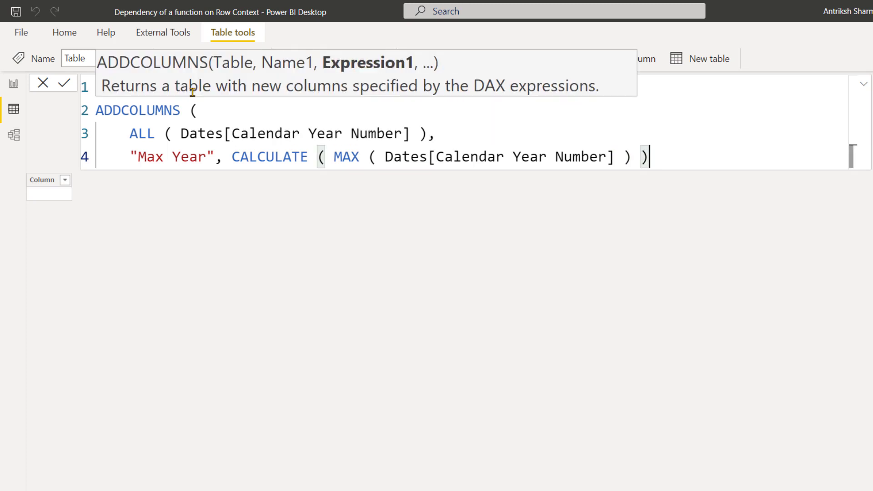
key("Return")
type(")")
key("Return")
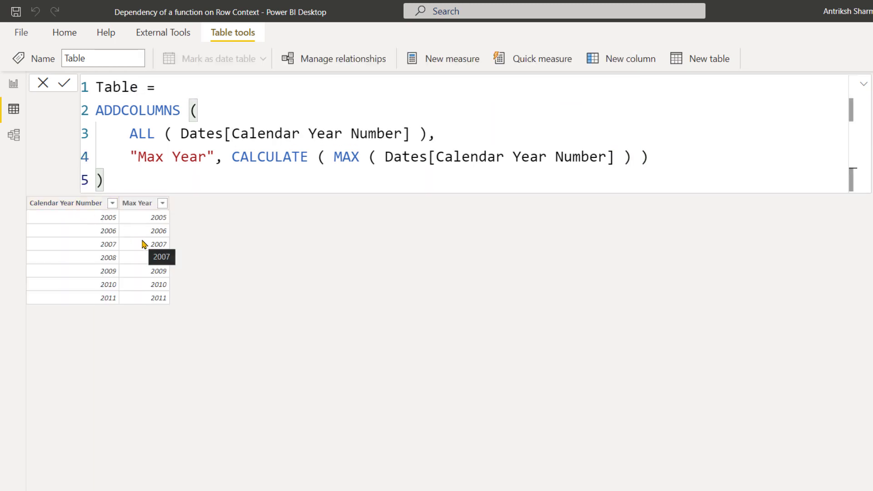
Compare the Calendar Year Number and Max Year values in the last two rows of the calculated table.
left_click(101, 299)
left_click(150, 303)
left_click(113, 287)
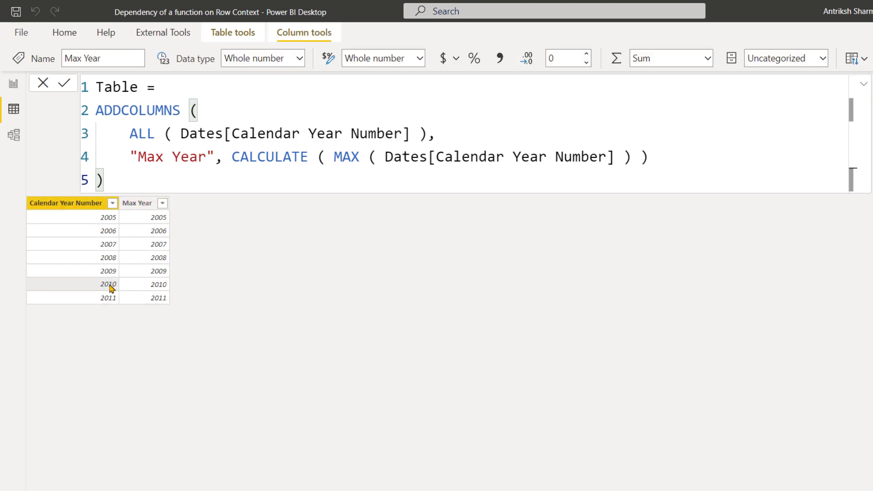
left_click(156, 288)
left_click(113, 288)
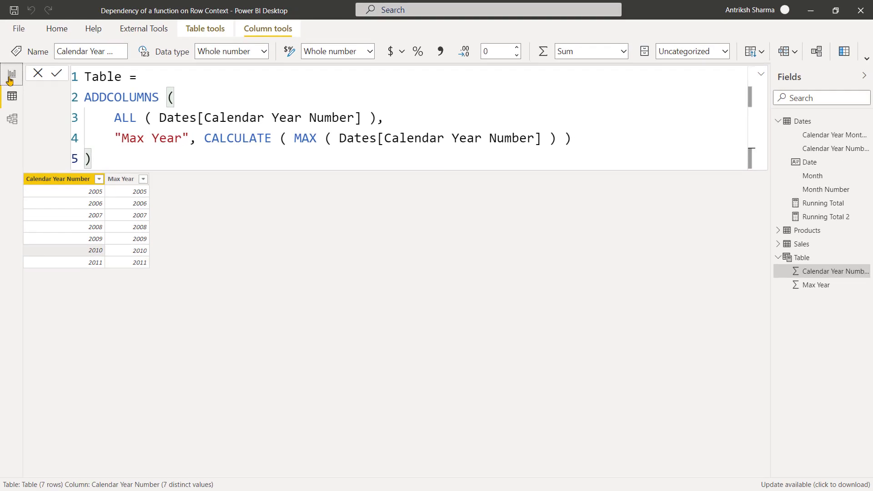
Back in the report, change the comparison operator in Running Total 2's FILTER condition to < and commit the measure.
left_click(10, 80)
left_click(10, 121)
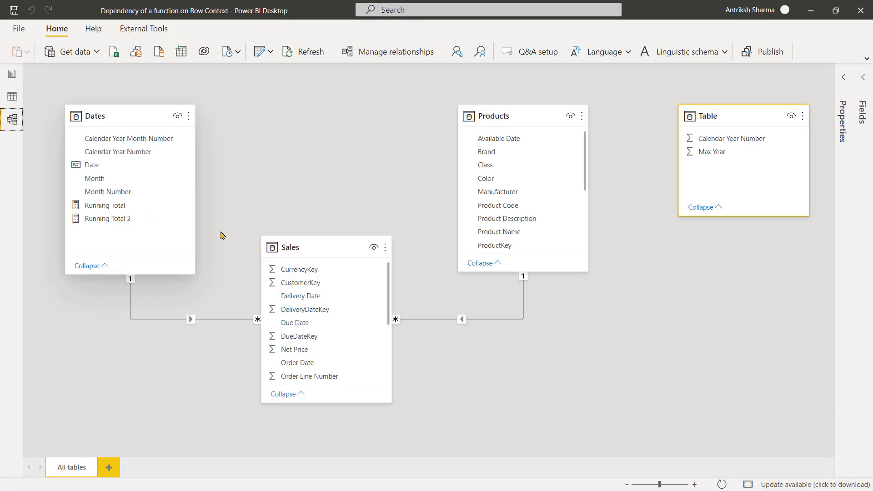
left_click(11, 96)
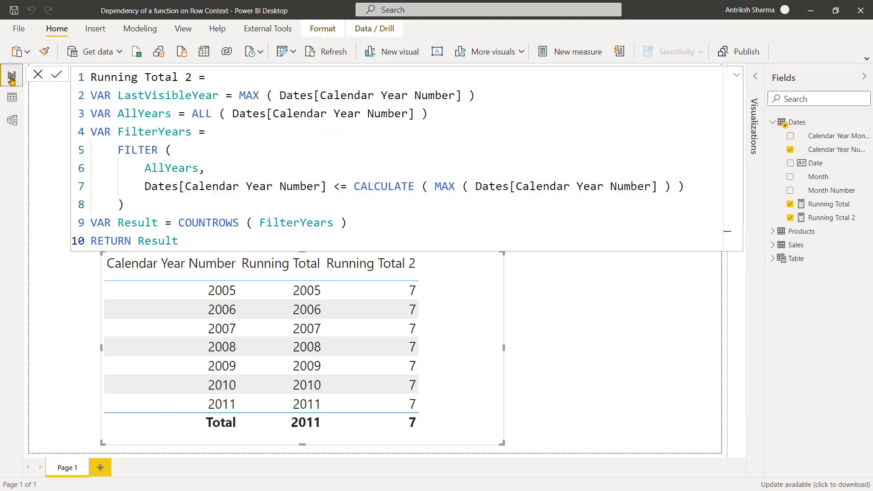
left_click(11, 74)
left_click(347, 187)
key("BackSpace")
key("Down")
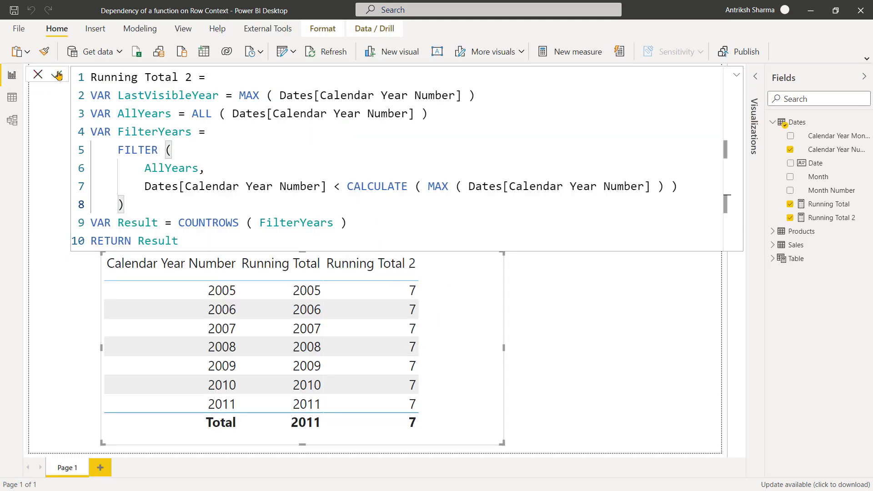
key("Return")
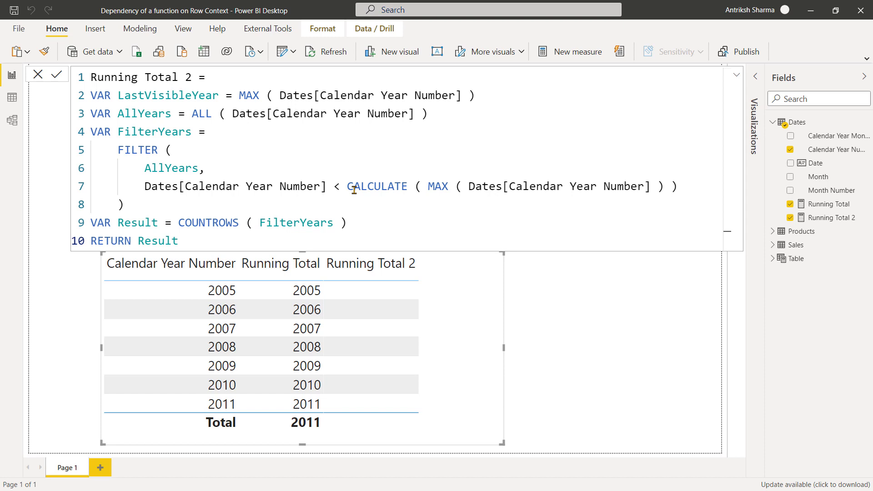
Examine both sides of the less-than comparison in Running Total 2's FILTER condition.
left_click_drag(428, 187, 684, 192)
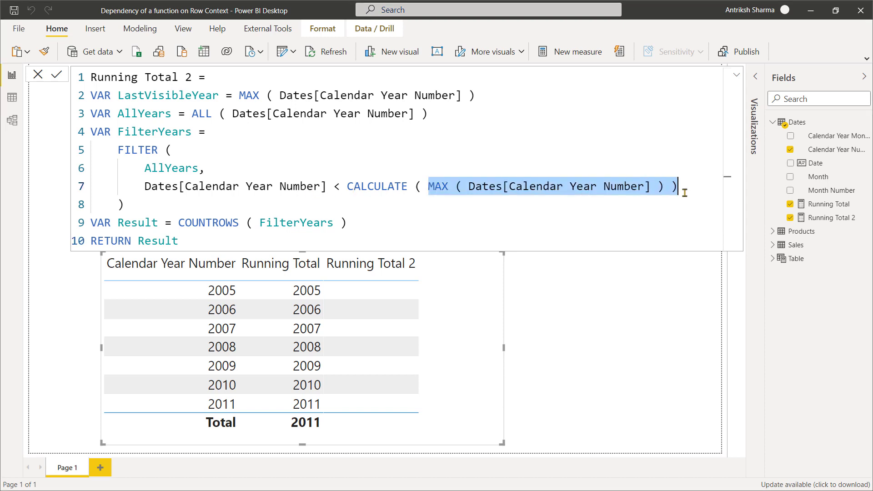
left_click_drag(144, 186, 327, 182)
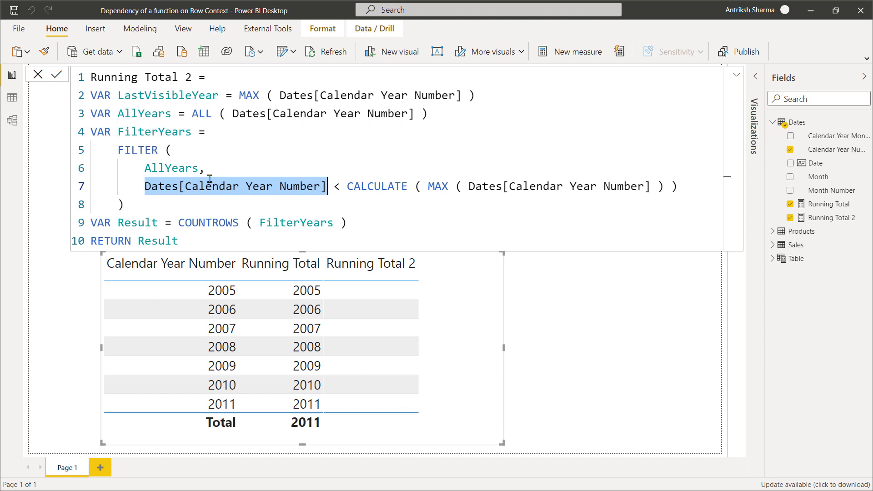
left_click(347, 184)
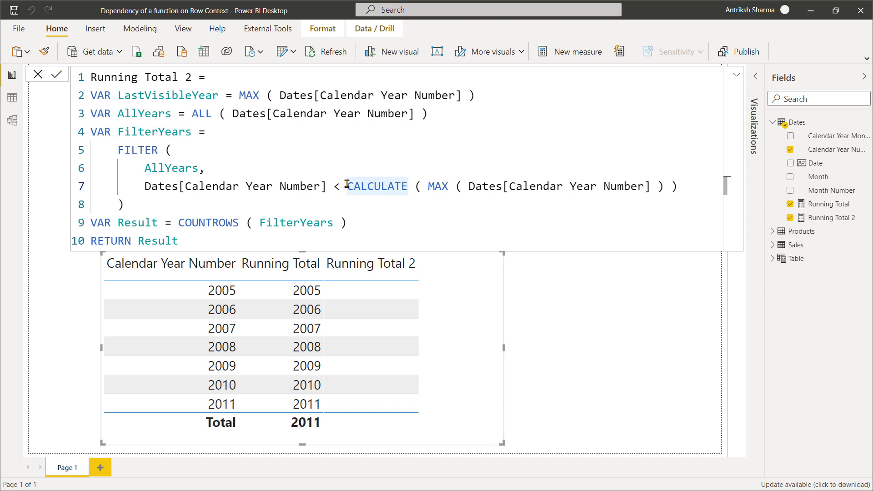
left_click_drag(346, 184, 682, 187)
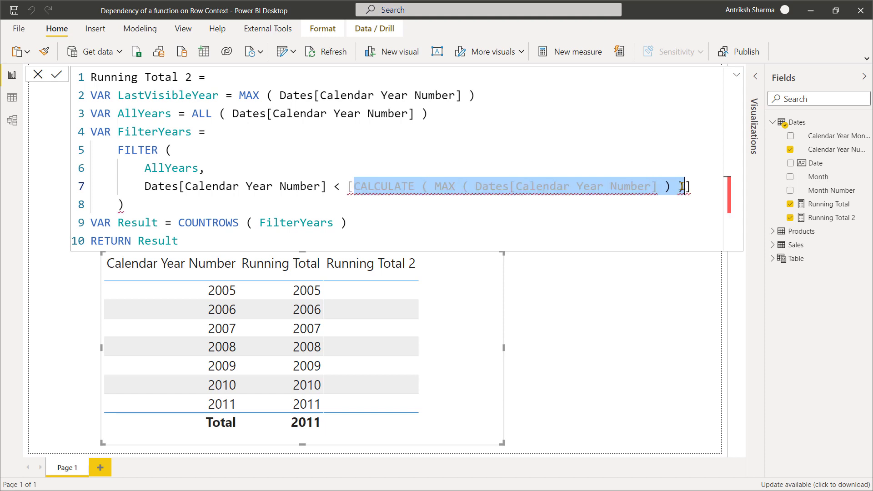
type("[Max Year")
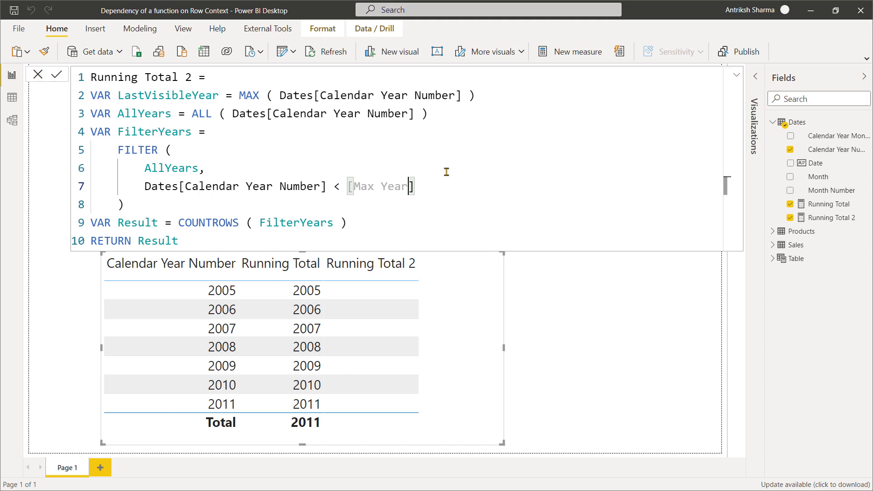
key("ctrl+z")
key("ctrl+z")
key("Up")
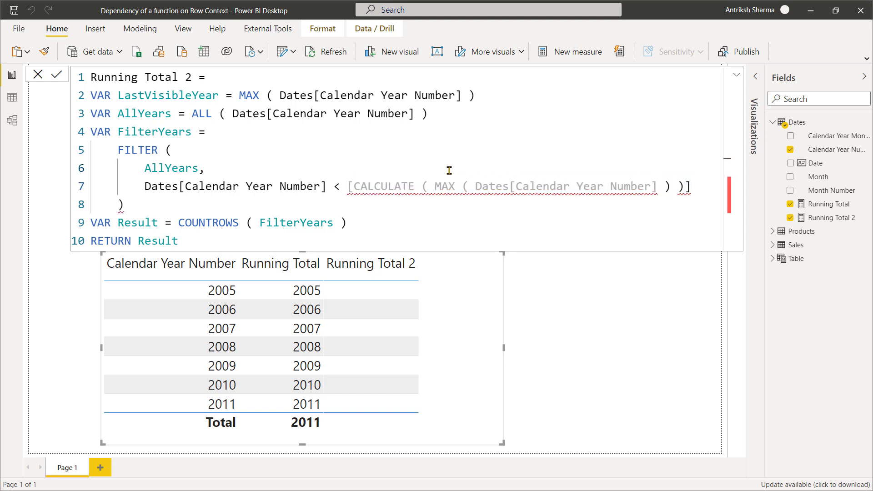
Create a "Max Year" measure in the Dates table defined as MAX ( Dates[Calendar Year Number] ) and commit it.
right_click(838, 144)
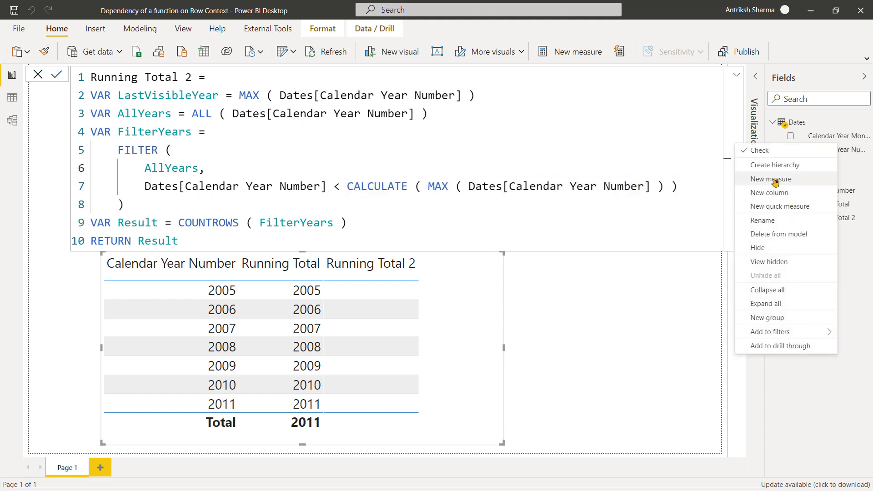
left_click(774, 180)
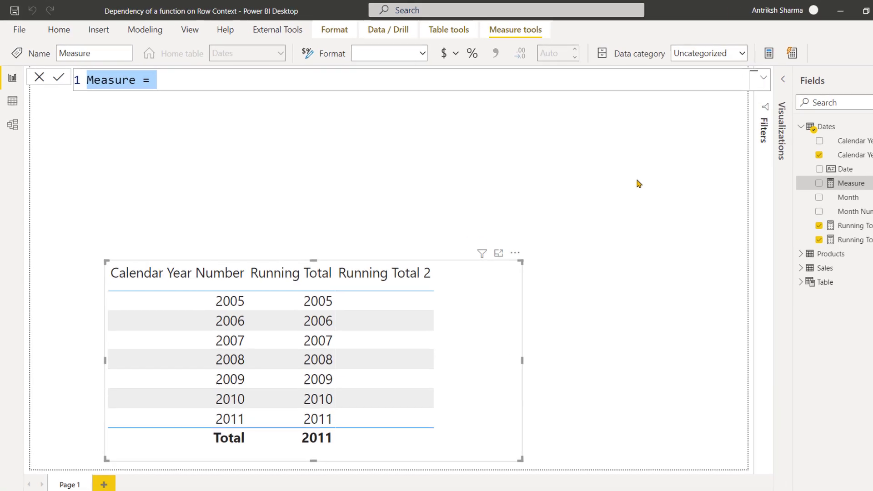
type("Max Yar")
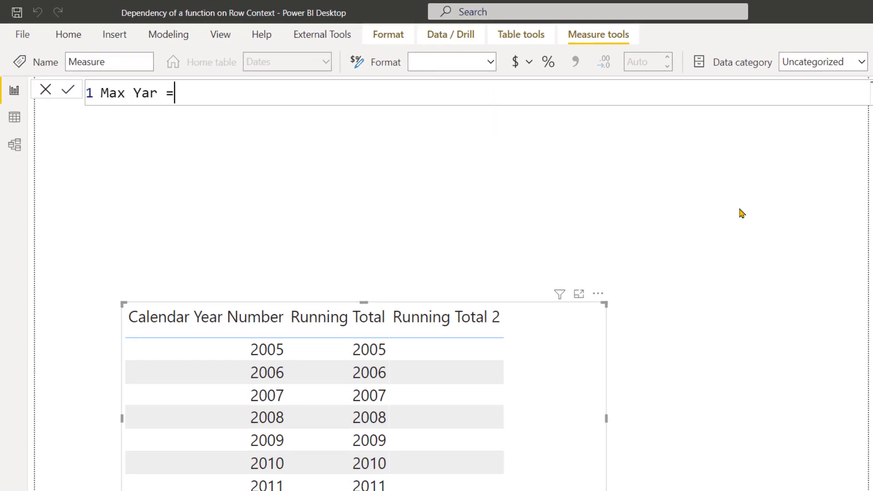
key("BackSpace")
key("BackSpace")
key("BackSpace")
key("BackSpace")
type("ear = MAX ( DATES")
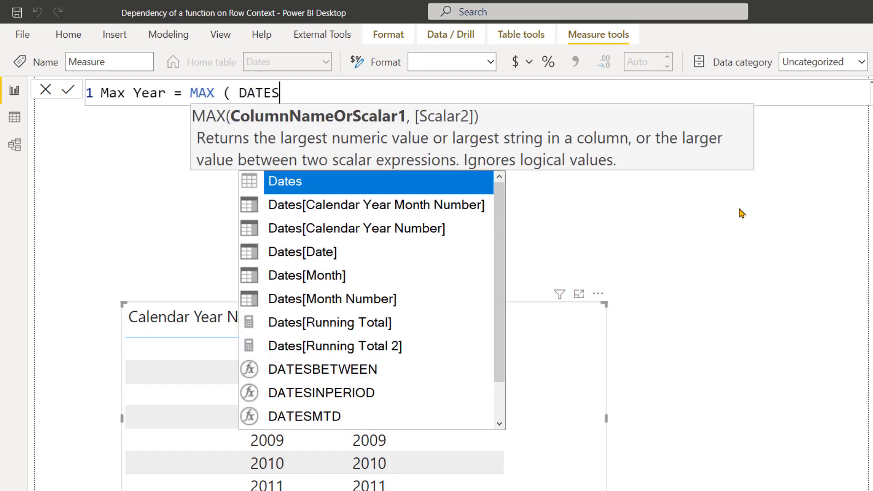
key("Down")
key("Down")
key("Tab")
type(")")
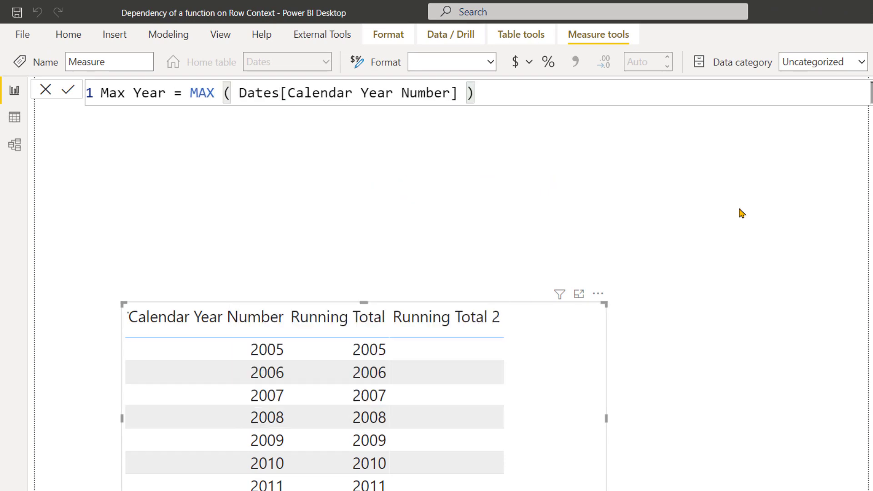
key("Return")
In Running Total 2, replace the CALCULATE expression in the FILTER condition with the [Max Year] measure and commit.
left_click(828, 231)
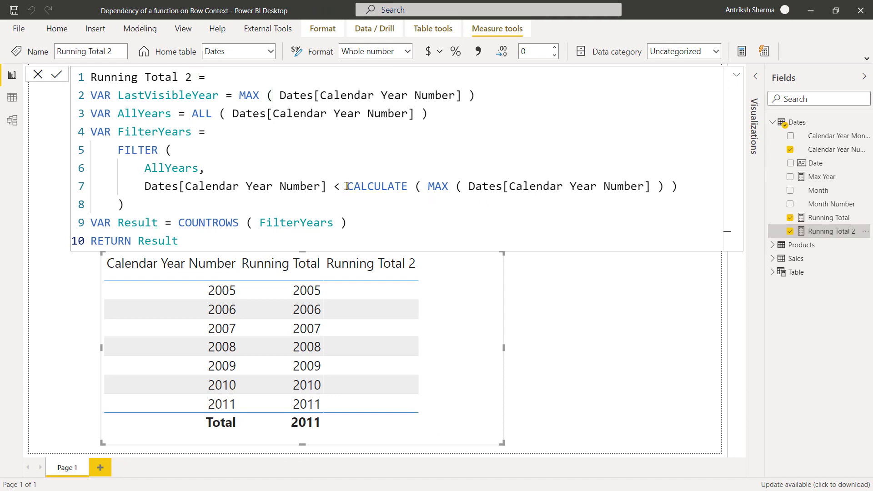
left_click_drag(348, 185, 682, 185)
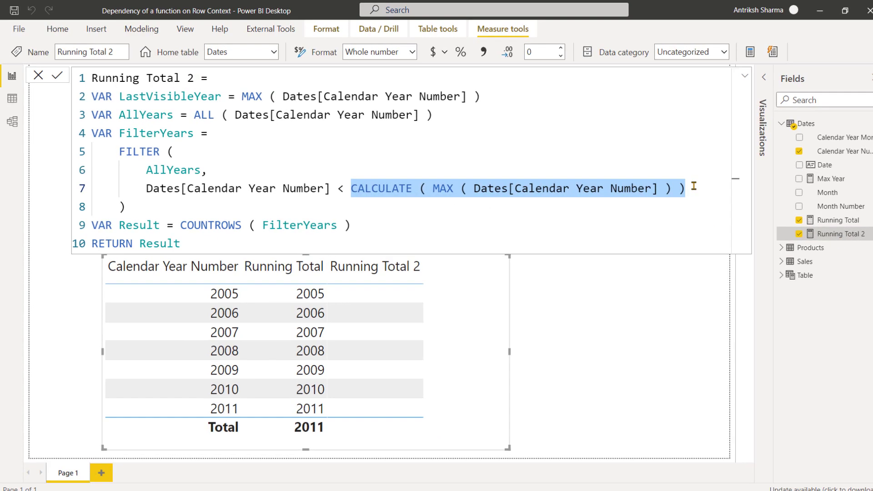
type("[Calendar Year Number] < [")
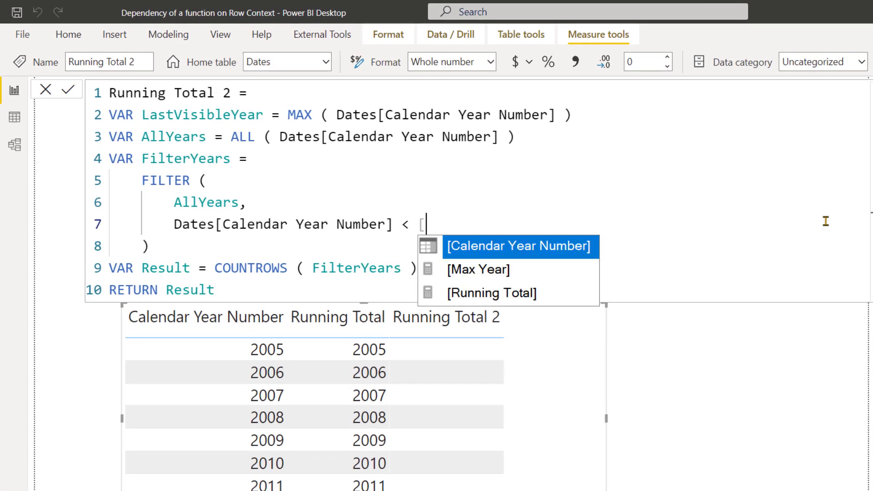
key("Down")
key("Tab")
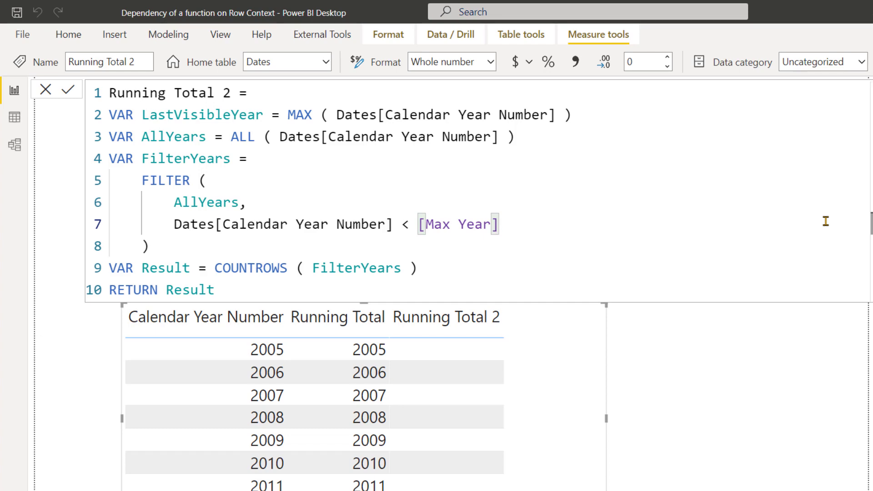
key("Return")
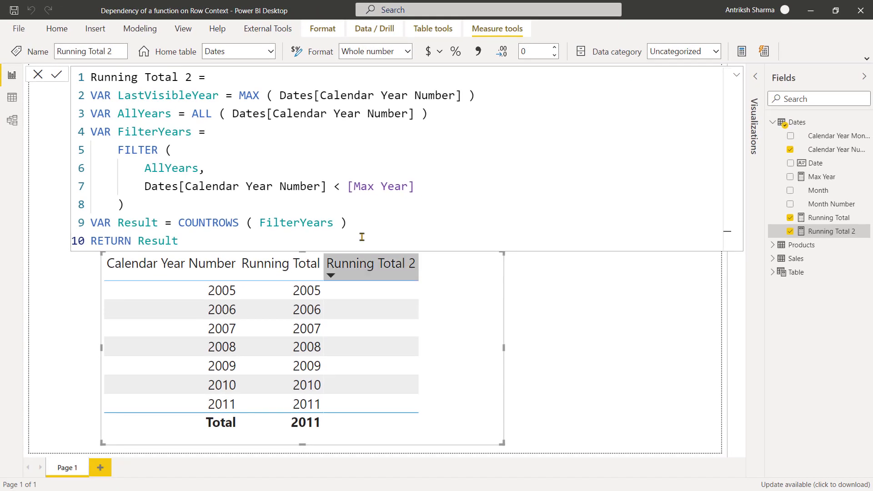
Examine the [Max Year] reference and the Dates[Calendar Year Number] column compared in Running Total 2's FILTER condition.
left_click_drag(348, 186, 447, 191)
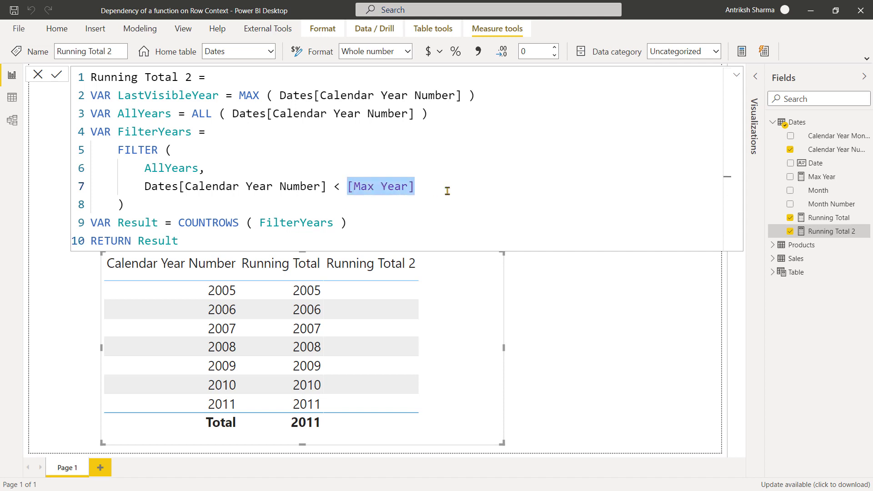
left_click(415, 194)
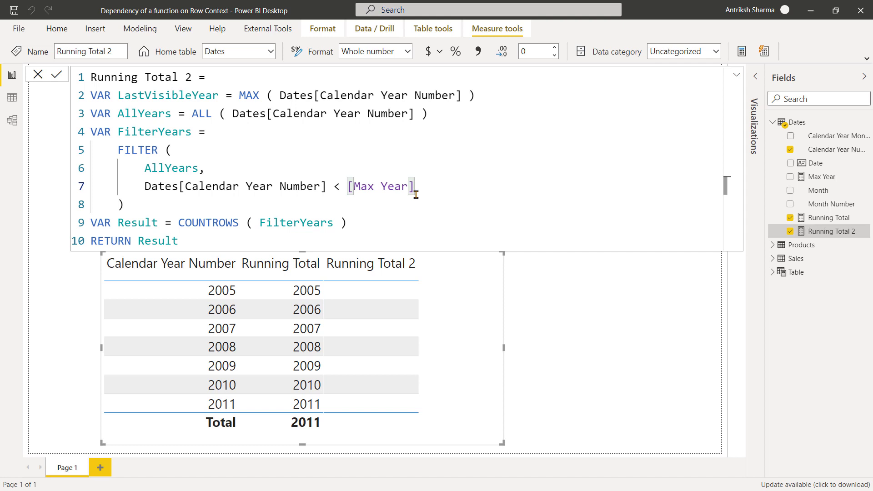
left_click_drag(349, 187, 427, 191)
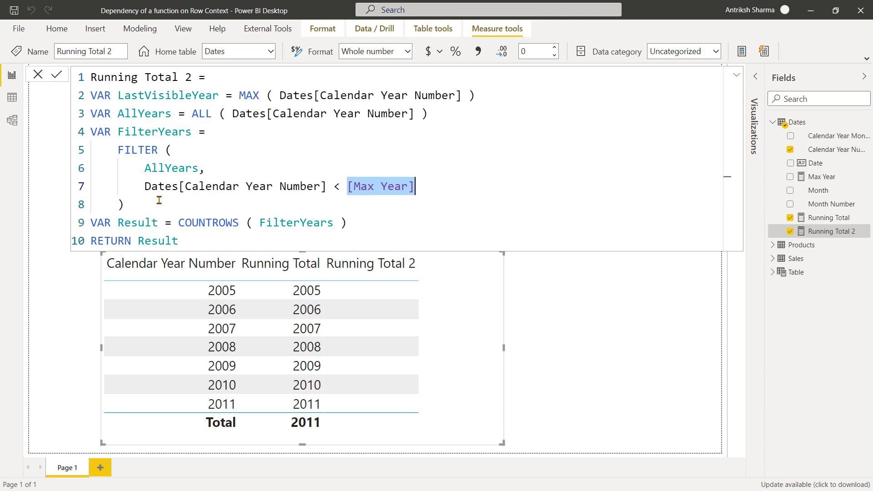
left_click_drag(145, 187, 328, 184)
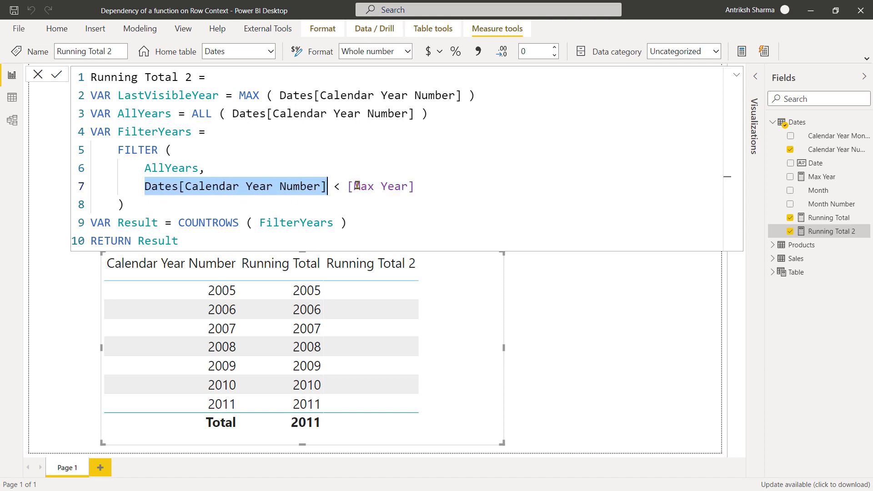
left_click(348, 186)
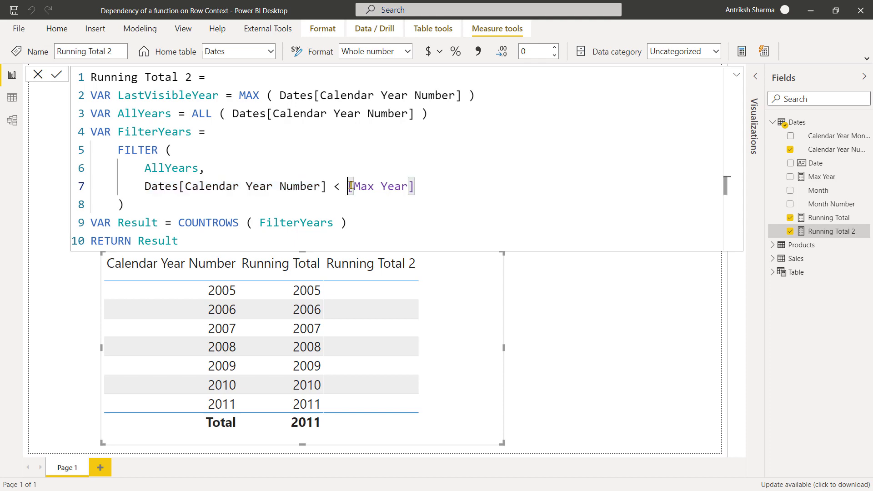
left_click_drag(351, 186, 415, 186)
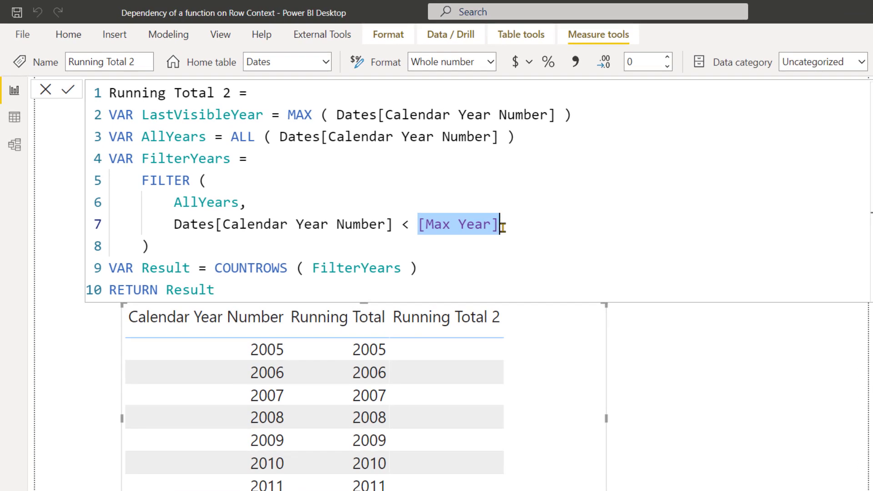
Replace the MAX expression assigned to the LastVisibleYear variable with a copy of [Max Year].
left_click_drag(500, 225, 417, 224)
key("ctrl+c")
left_click_drag(287, 114, 590, 115)
key("ctrl+v")
Replace [Max Year] in the FILTER condition with the LastVisibleYear variable and commit Running Total 2.
double_click(170, 114)
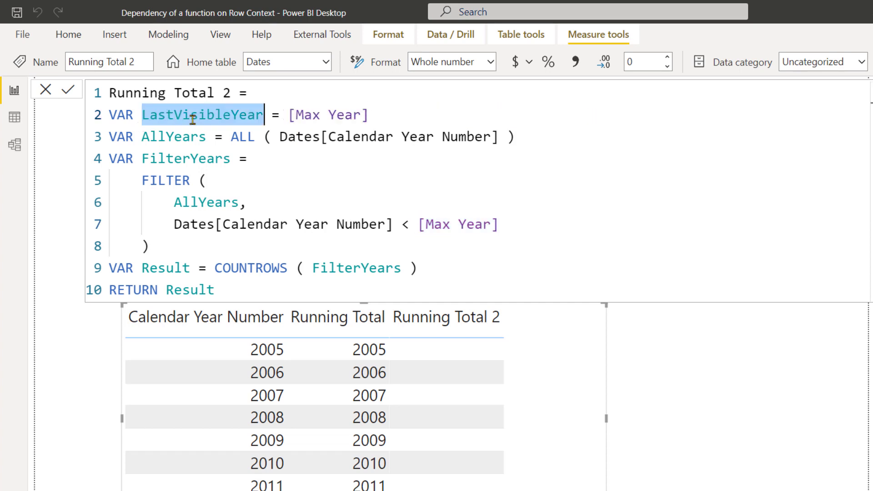
key("ctrl+c")
left_click_drag(418, 224, 522, 225)
key("ctrl+v")
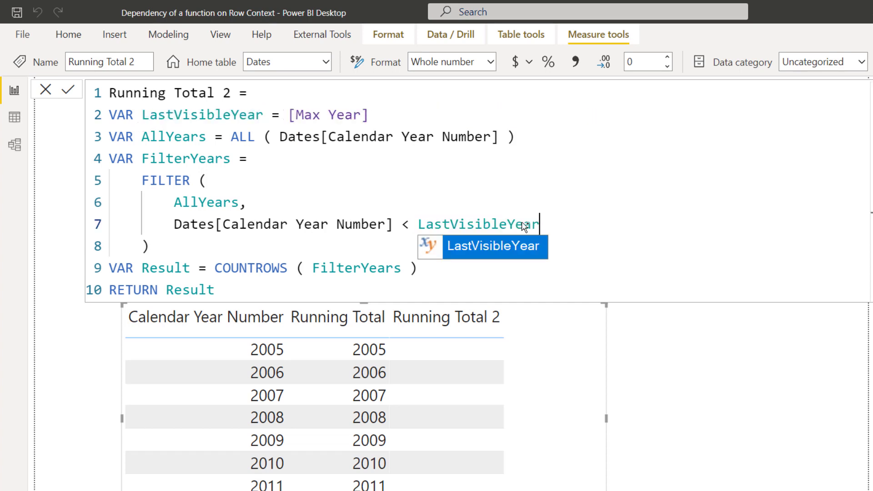
left_click(525, 208)
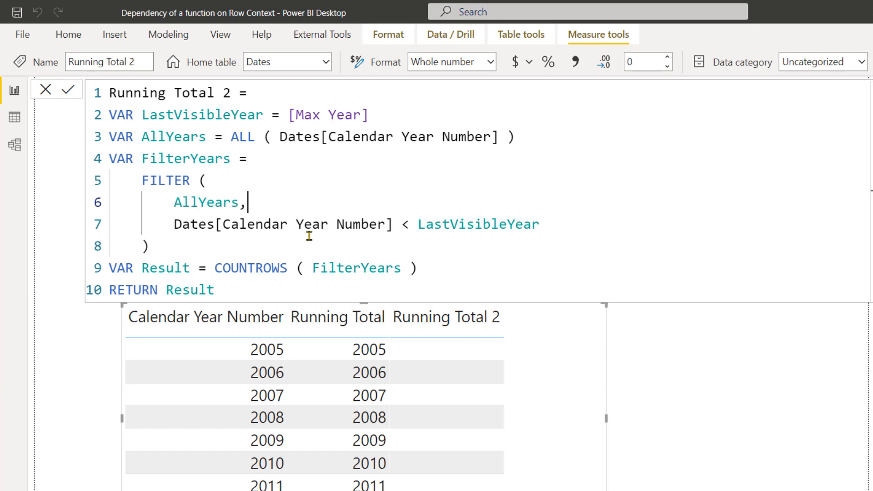
left_click(68, 90)
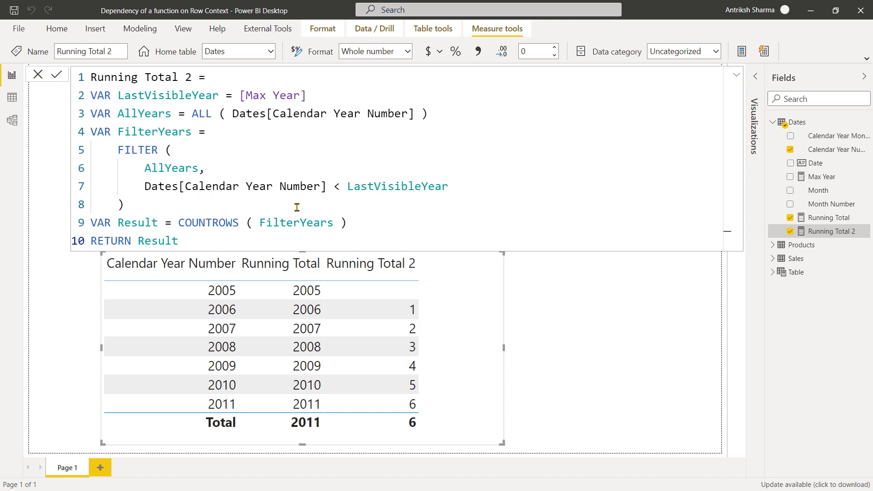
Launch DAX Studio for this model and enable the Query Plan and Server Timings traces.
left_click(268, 29)
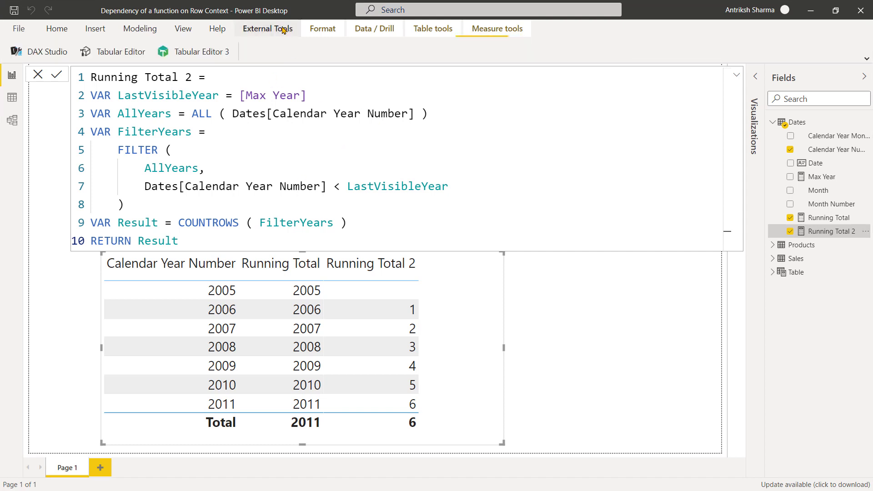
left_click(30, 53)
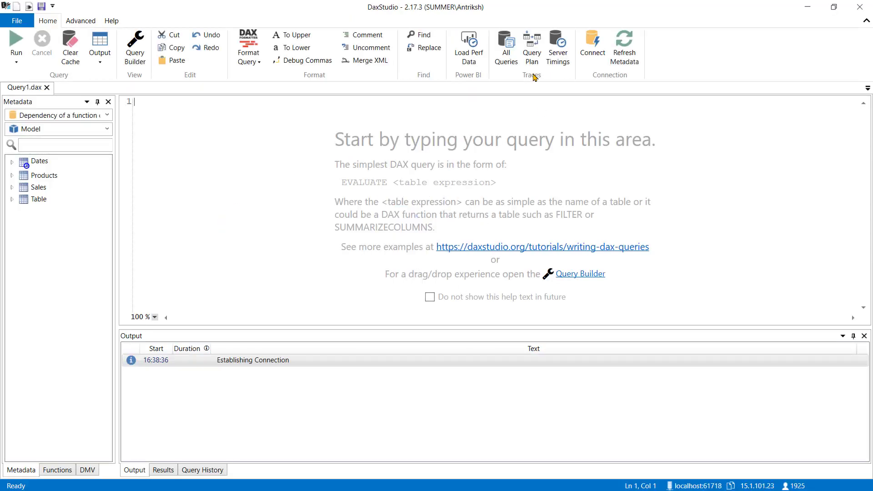
left_click(531, 55)
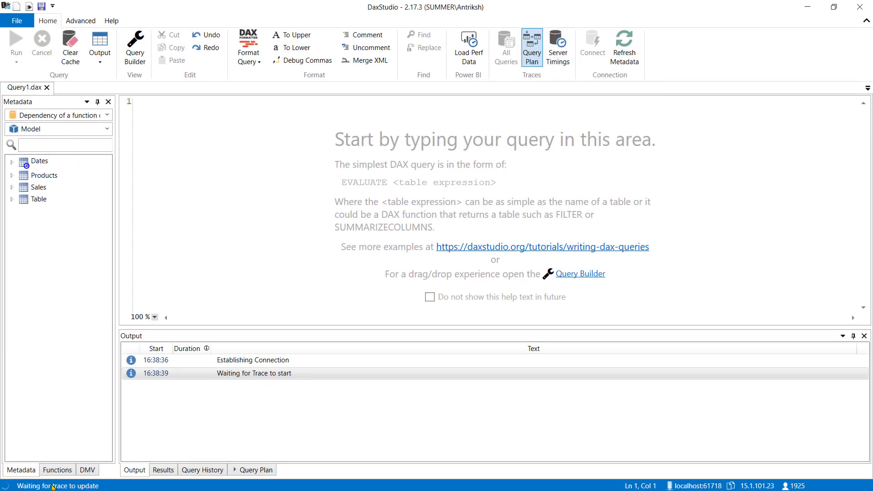
left_click(558, 52)
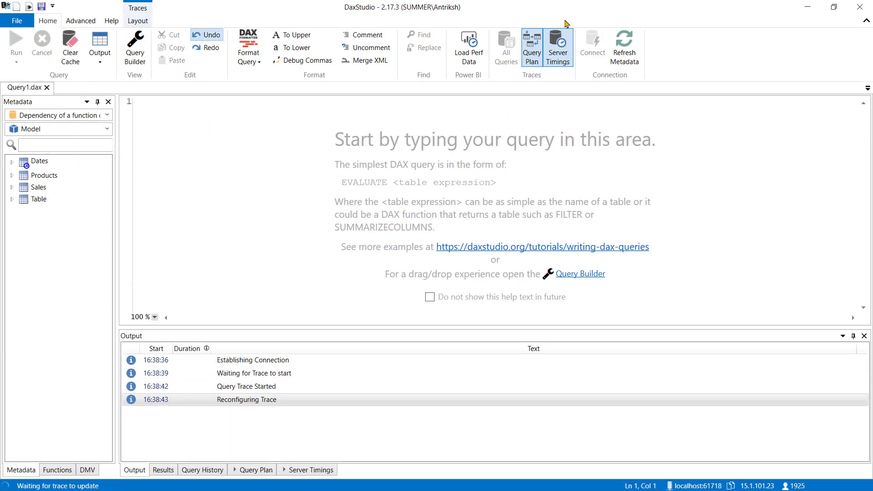
Collapse the ribbon and the metadata pane, and enlarge the query editor text to 238 %.
left_click(867, 20)
left_click(97, 48)
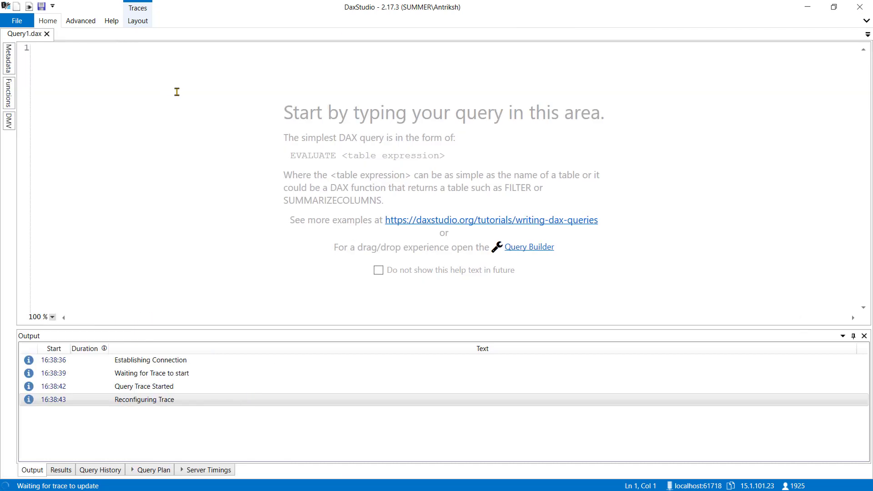
scroll(178, 90, "up", 9)
Start the query with DEFINE and an indented MEASURE keyword on the second line.
type("DEFINE")
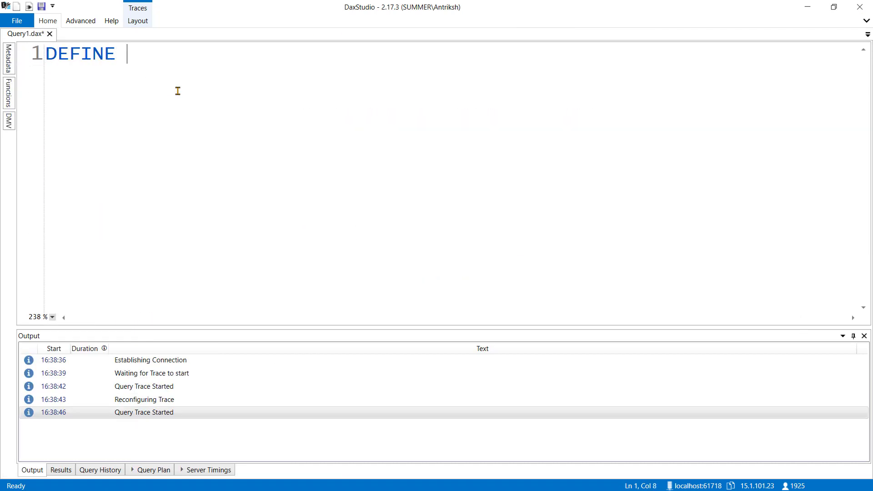
key("Return")
key("Tab")
type("MES")
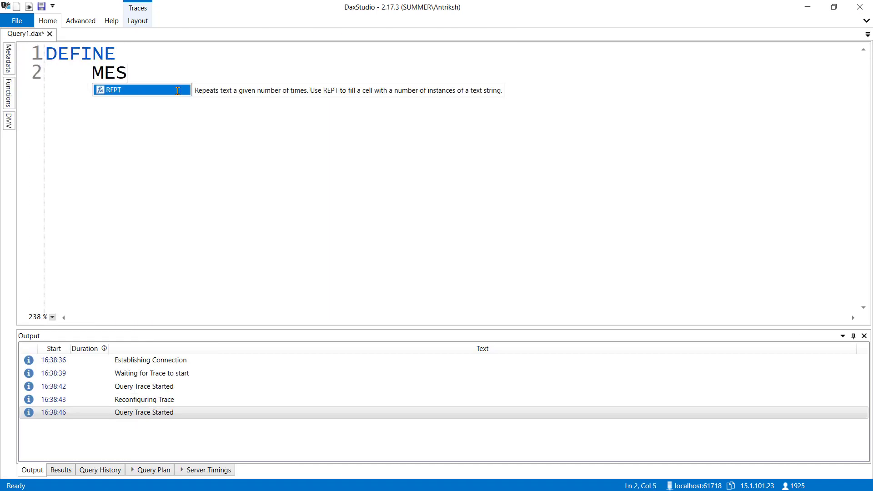
type("AURE S")
key("BackSpace")
type("D")
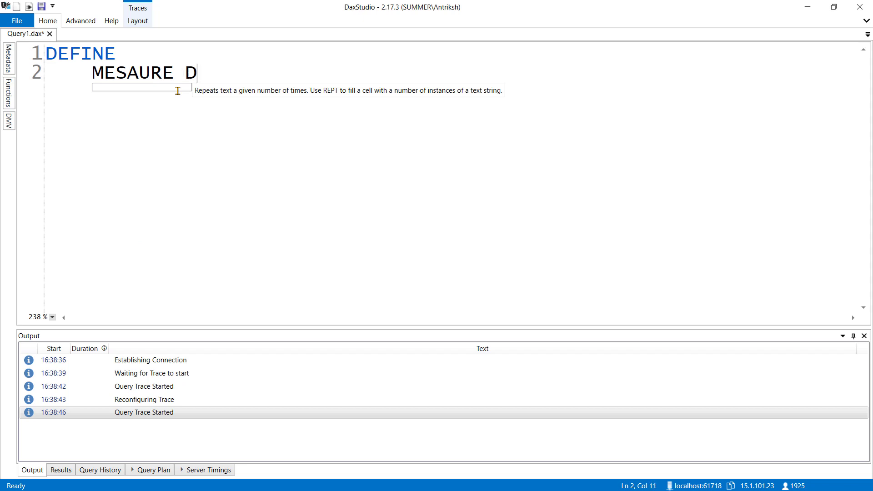
key("BackSpace")
key("BackSpace")
key("BackSpace")
key("BackSpace")
key("BackSpace")
key("BackSpace")
key("BackSpace")
type("ASURE")
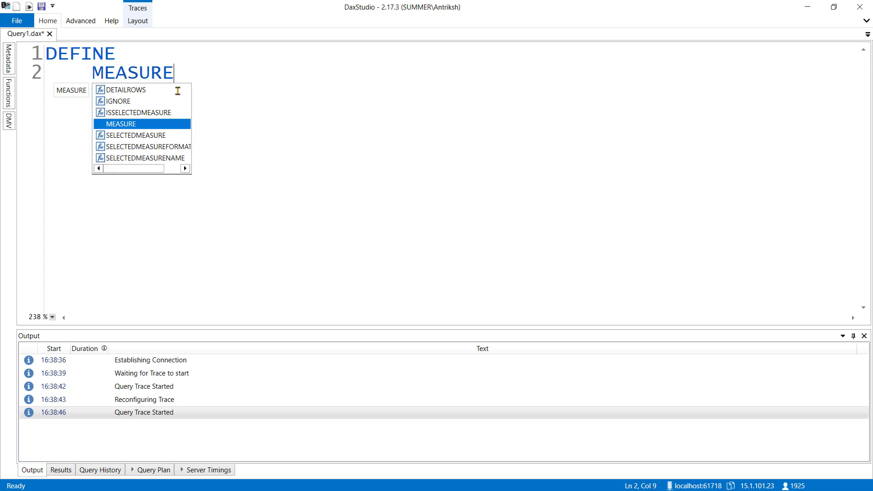
type(" Dates[")
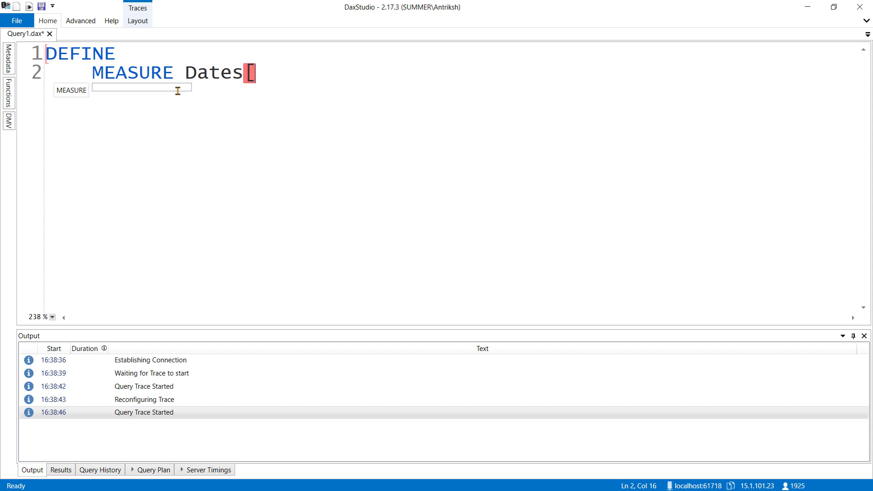
type("Running Total] =")
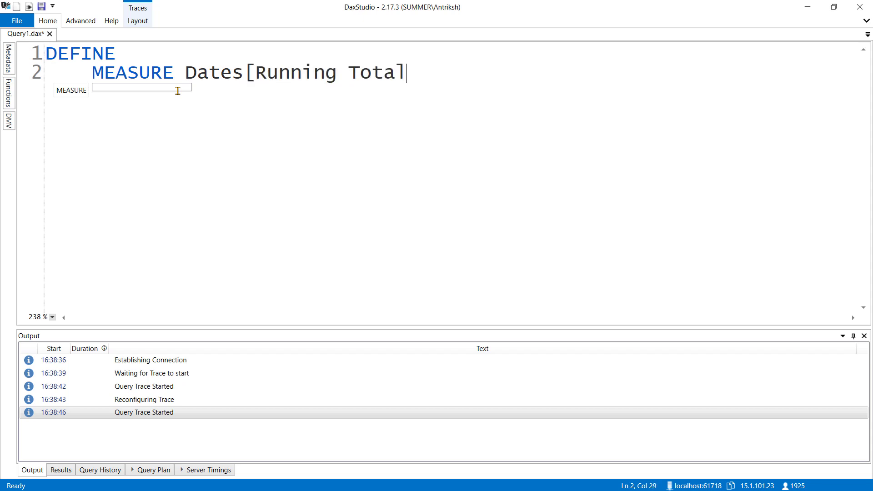
Name the query measure Dates[Running Total], add the equals sign and start a new line for its definition.
key("Return")
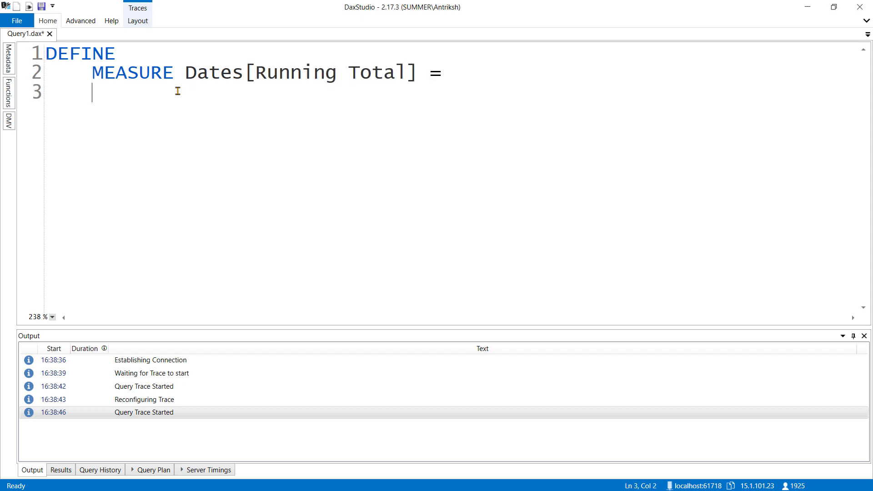
Begin the measure definition with COUNTROWS ( FILTER ( ALL ( Dates[Calendar Year Number] ), as the table to filter.
type("COUNT")
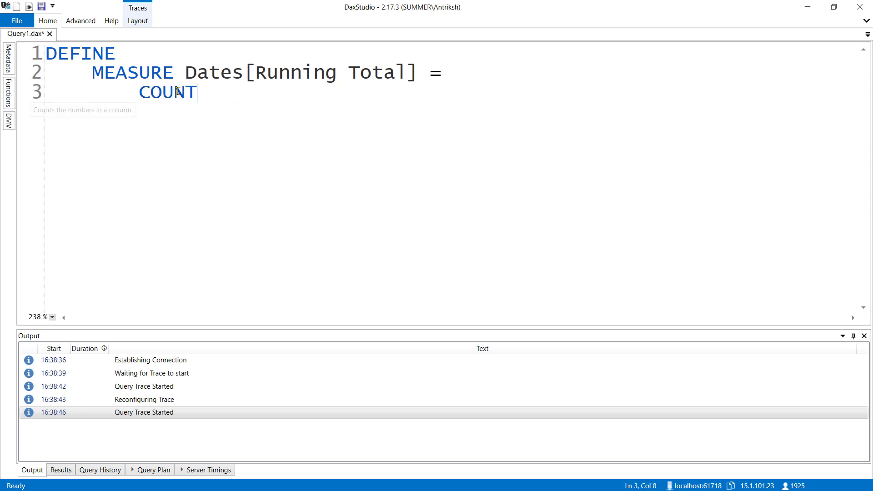
type("ROWS (")
key("Return")
type("FILTER ( A")
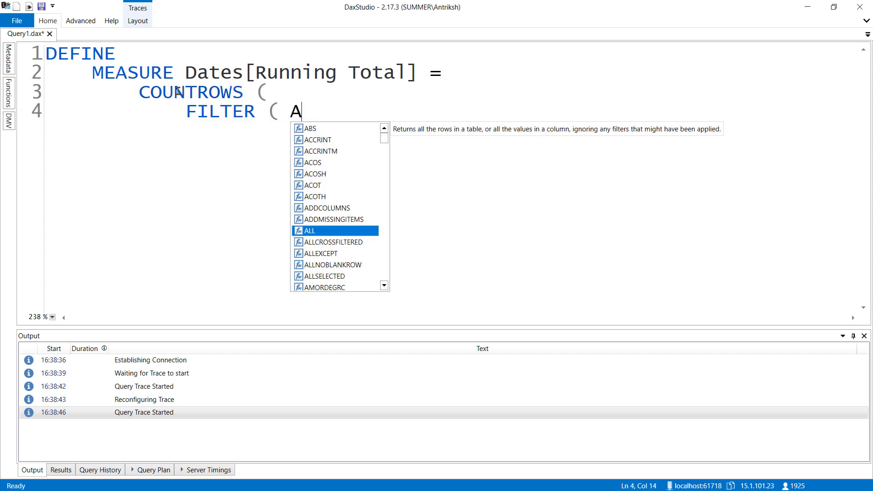
type("LL ( Dates[ca")
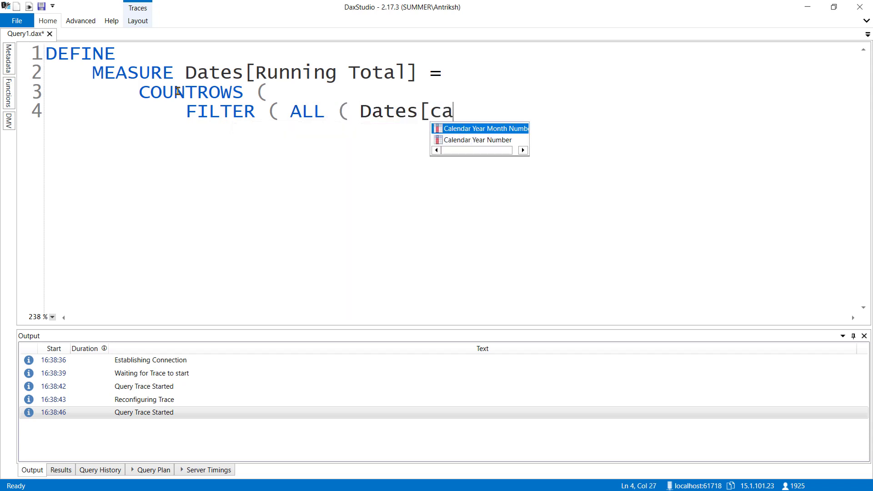
type("l")
key("Down")
key("Tab")
type("),")
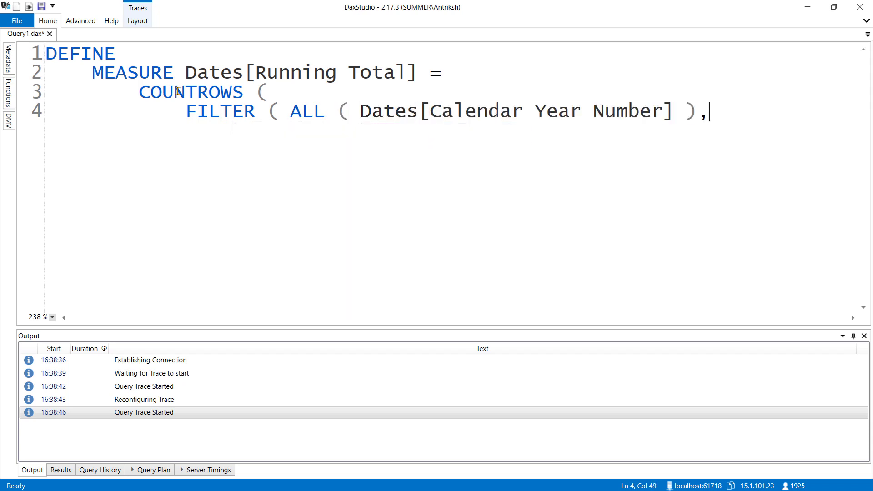
Break the FILTER line so the ALL expression sits indented on its own line, followed by a new line for the condition.
key("Return")
key("ctrl+Right")
key("ctrl+Right")
key("Return")
key("Tab")
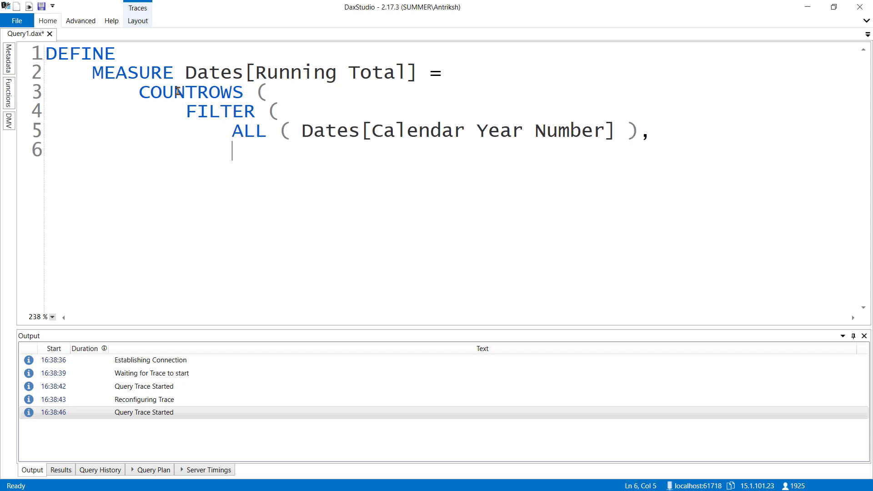
Start the filter condition with Dates[Calendar Year Number] <=.
type("Dates[")
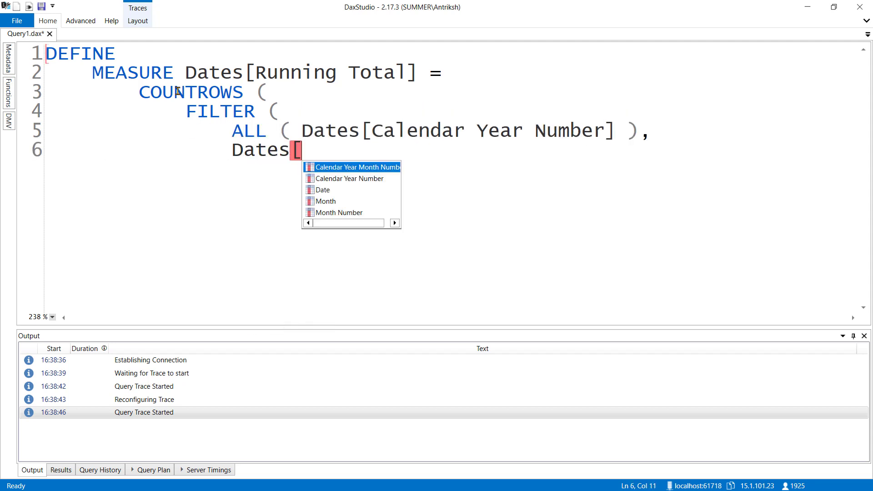
type("Calen")
key("Down")
key("Tab")
type("<=")
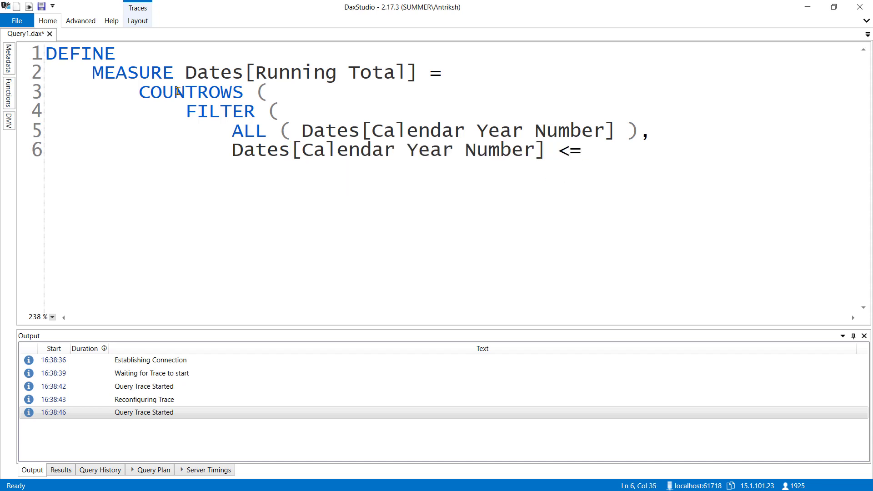
Change the comparison to < and compare against MAX ( Dates[Calendar Year Number] ).
key("BackSpace")
key("BackSpace")
type("M")
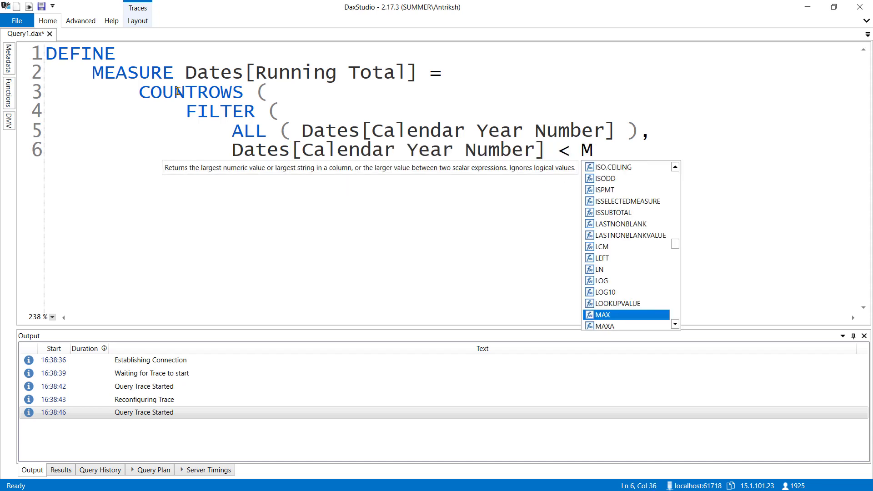
key("Tab")
type("( Dates[c")
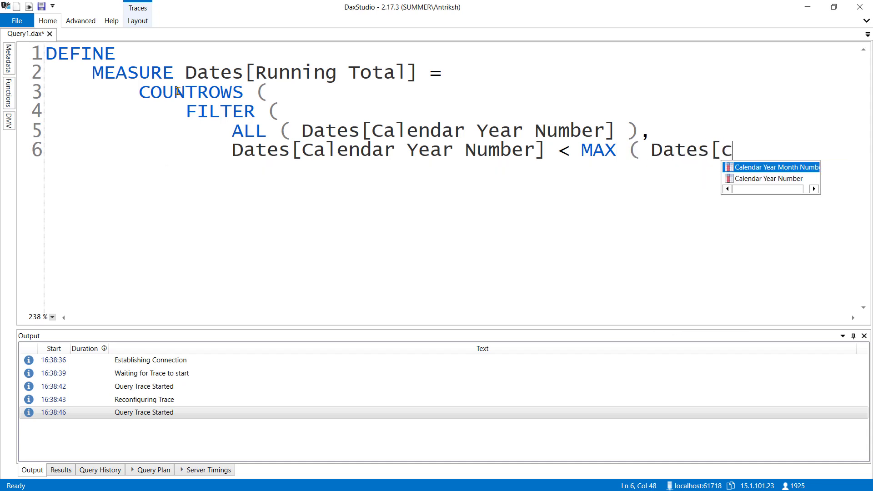
type("a")
key("Down")
key("Tab")
type(")")
Close the FILTER and COUNTROWS parentheses on separate outdented lines and reduce the editor text to 197 %.
key("Return")
key("Return")
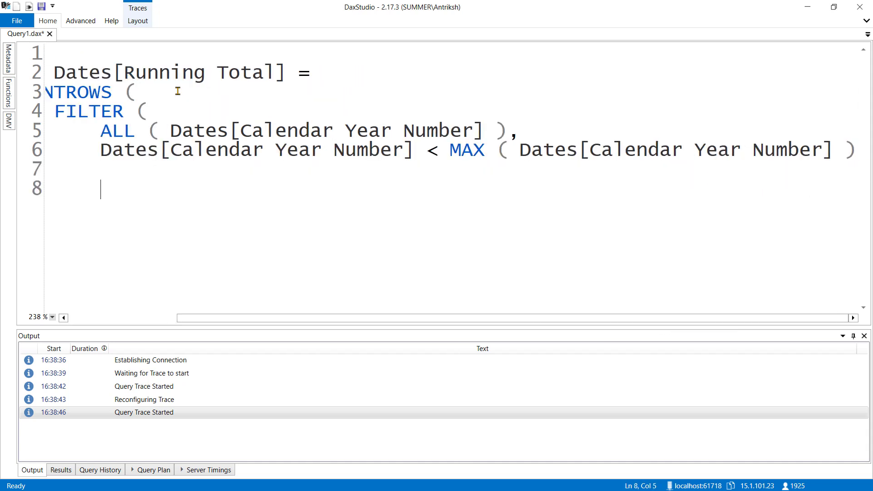
type(")")
key("shift+Tab")
key("shift+Tab")
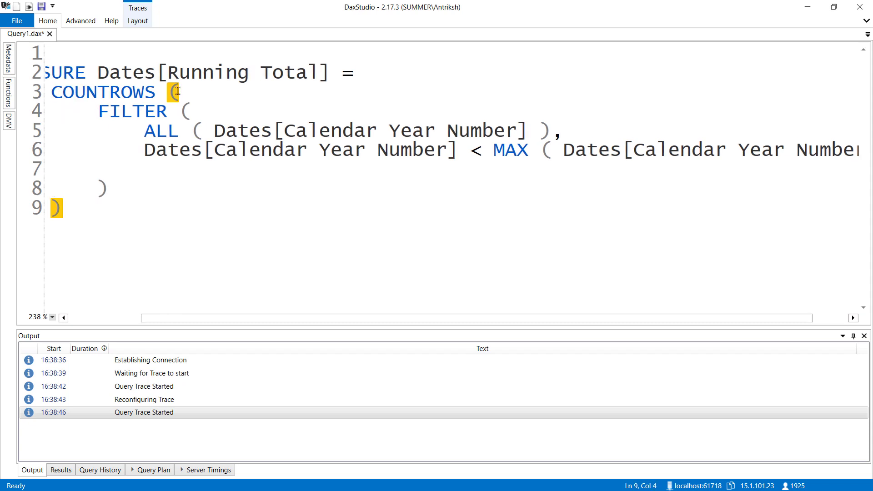
scroll(224, 173, "down", 2)
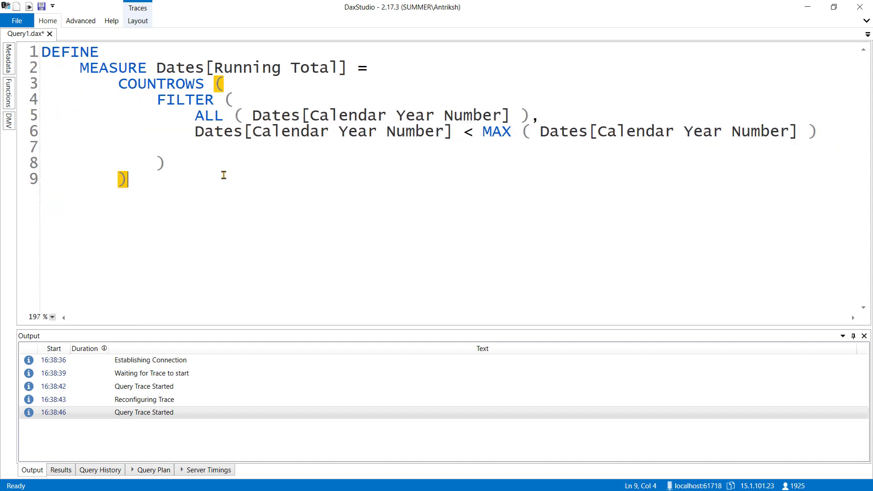
Below the measure, add an EVALUATE statement with an indented SUMMARIZECOLUMNS ( call.
key("Return")
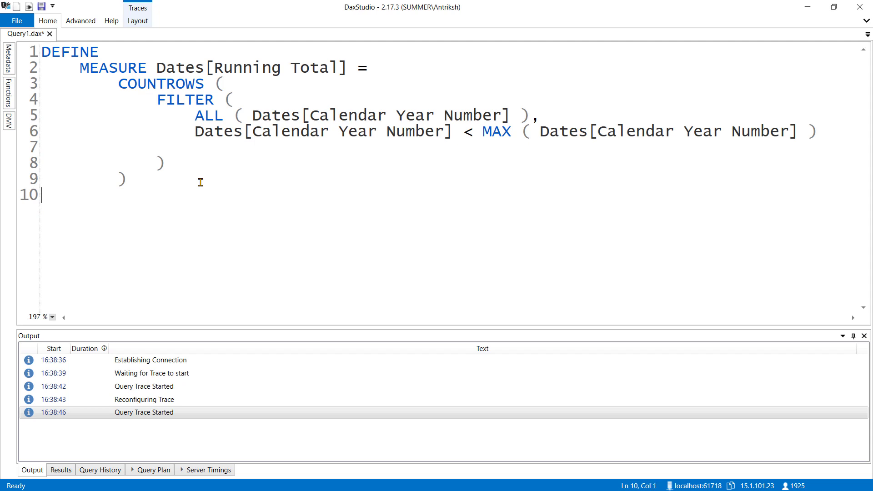
type("EVALUATE")
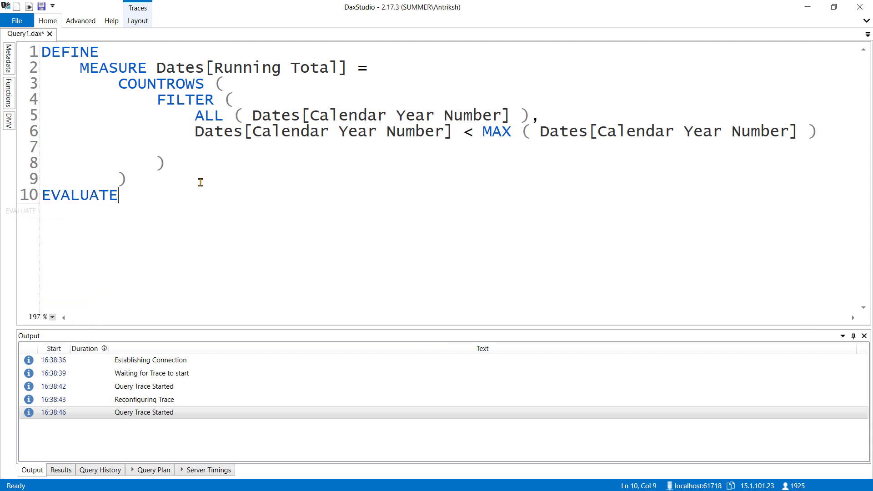
key("Return")
key("Tab")
type("SUMMARIZE")
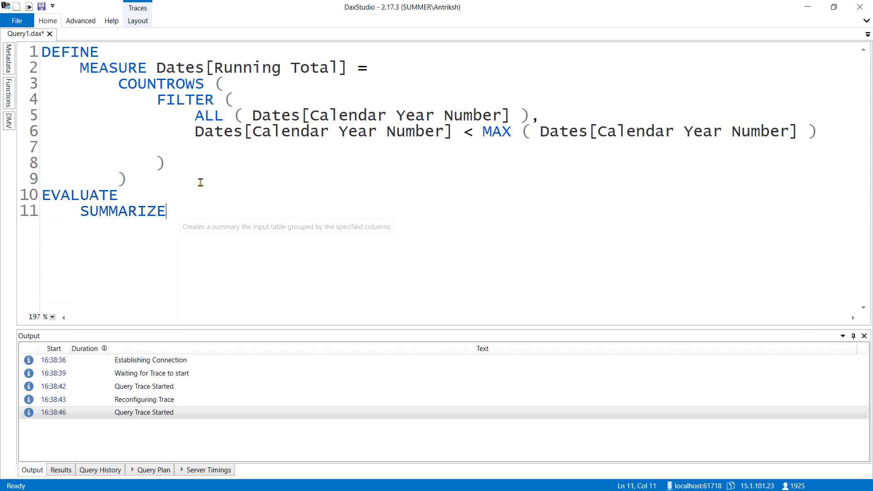
type("COLUMNS (")
key("Return")
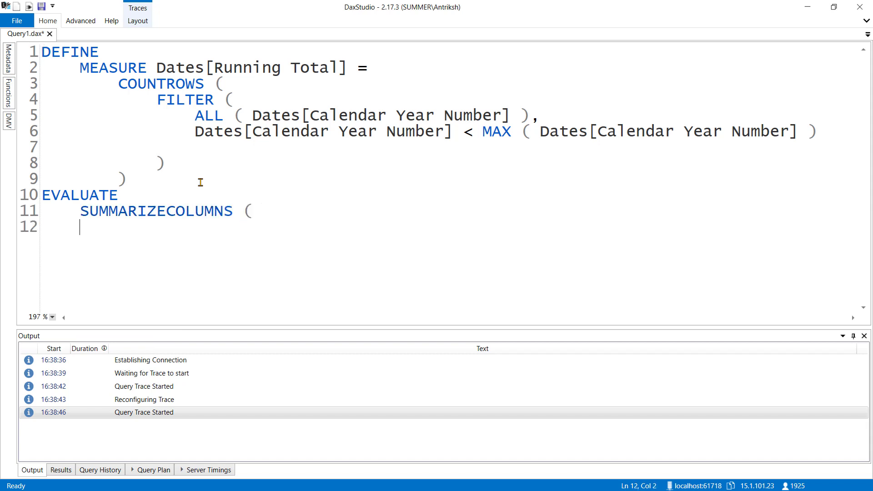
Group the SUMMARIZECOLUMNS query by Dates[Calendar Year Number].
type("Dates[cale")
key("Down")
key("Tab")
type(",")
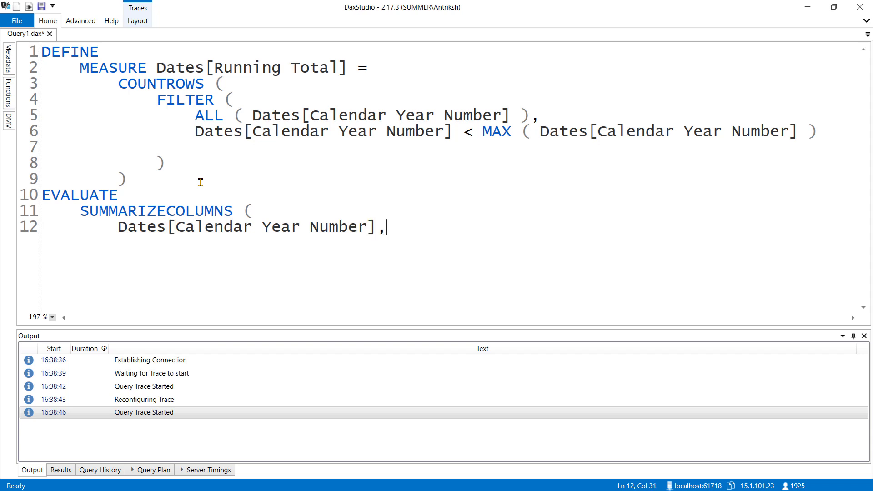
Add a "Running Total" column to SUMMARIZECOLUMNS that returns the [Running Total] measure.
key("Return")
type("\"Runni")
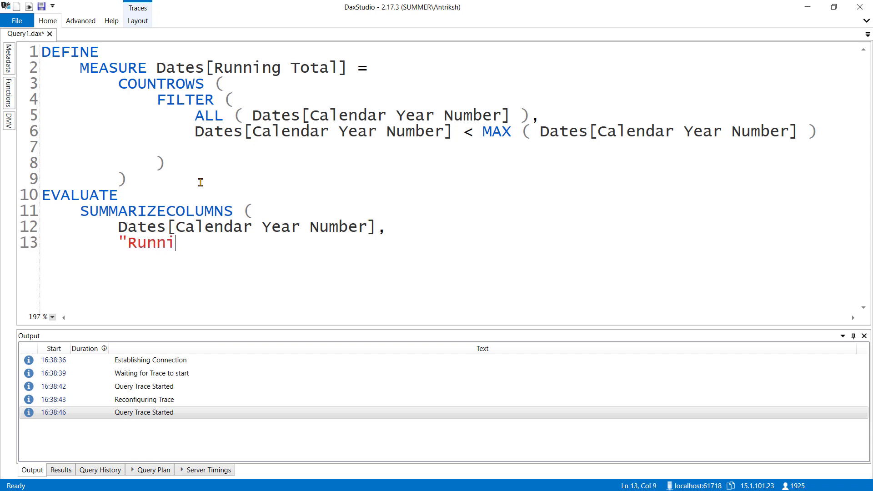
type("ng Total")
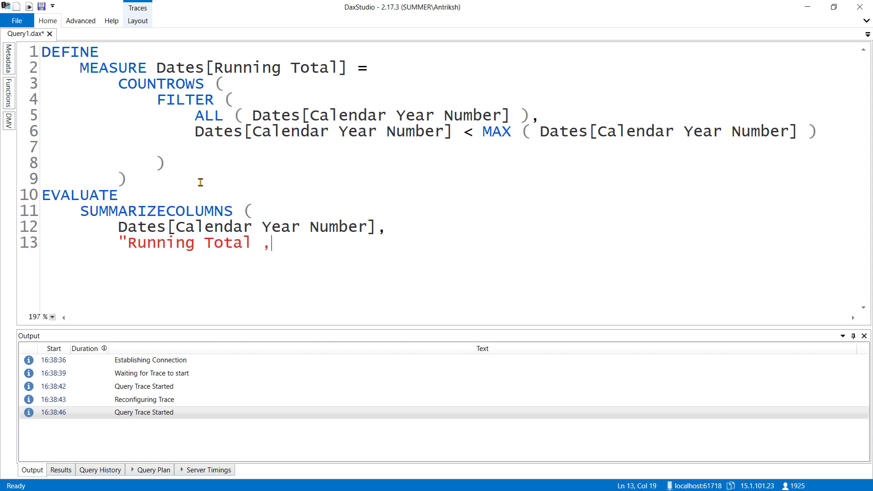
key("BackSpace")
key("BackSpace")
type("\", [Run")
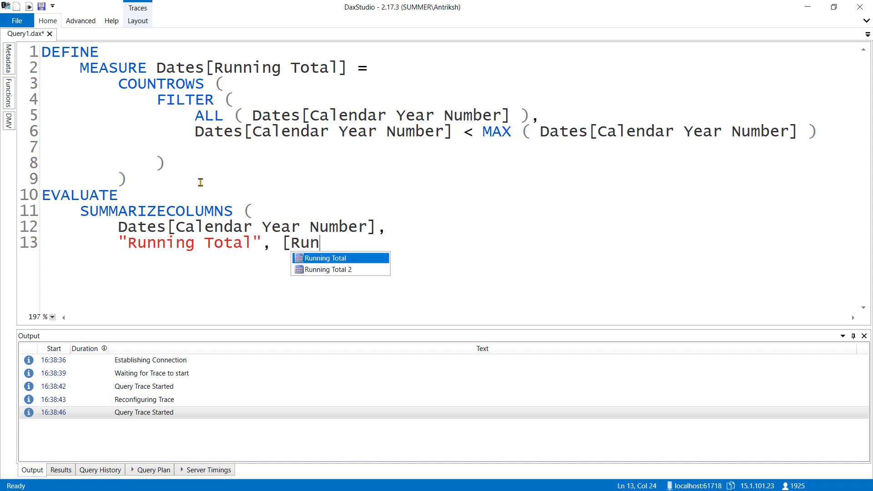
key("Tab")
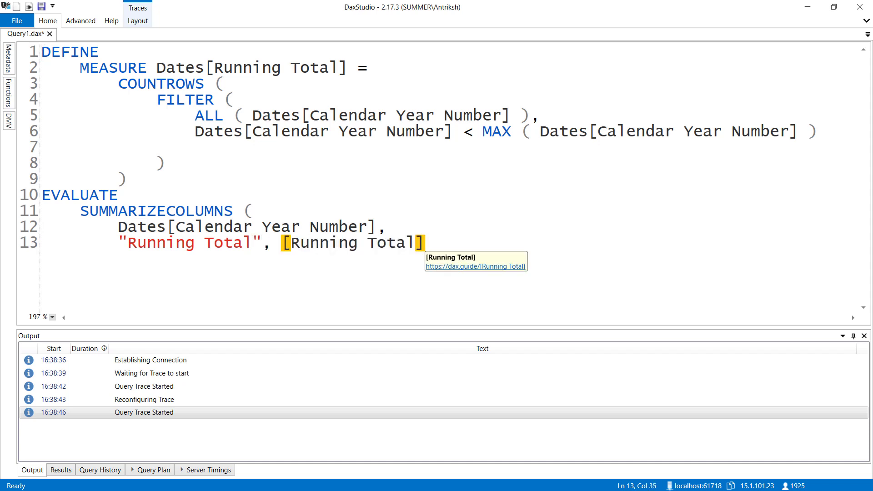
Rename the query measure to Running Total DT in both its definition and its reference in SUMMARIZECOLUMNS.
left_click(338, 68)
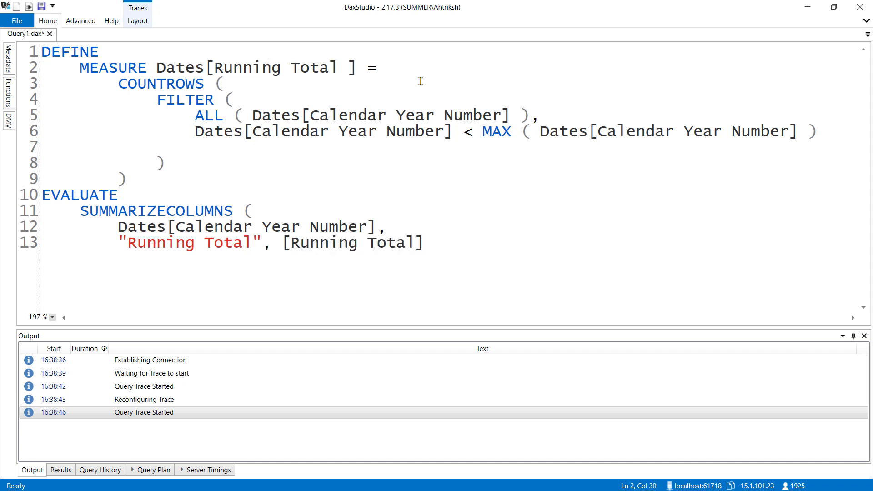
type("DT")
left_click(416, 243)
type("DT")
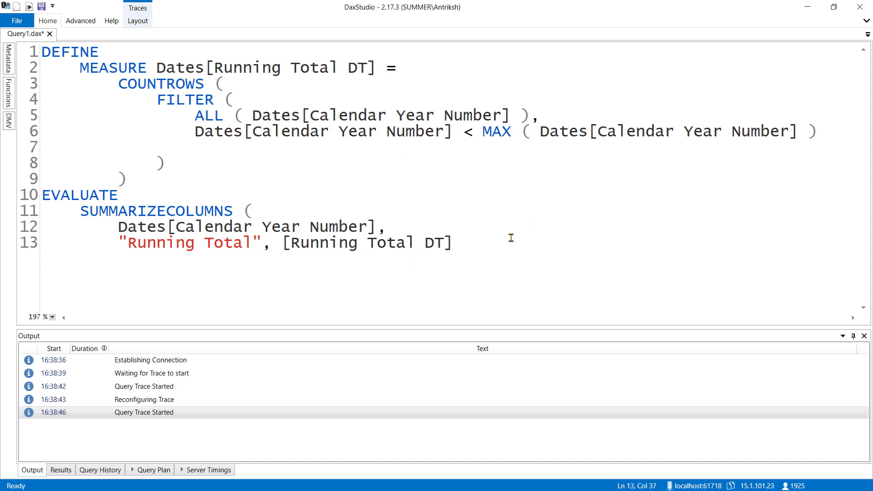
Close the SUMMARIZECOLUMNS call with an outdented parenthesis on a new line and run the query.
left_click(498, 249)
key("Return")
type(")")
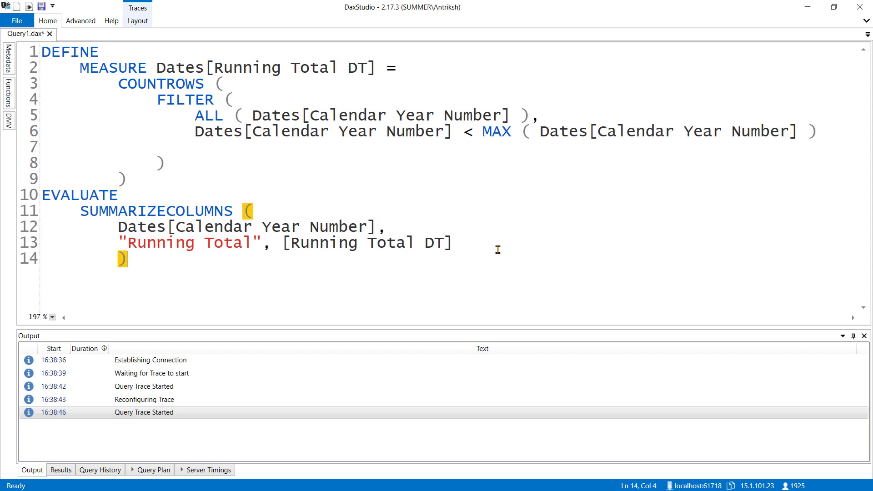
key("shift+Tab")
key("F5")
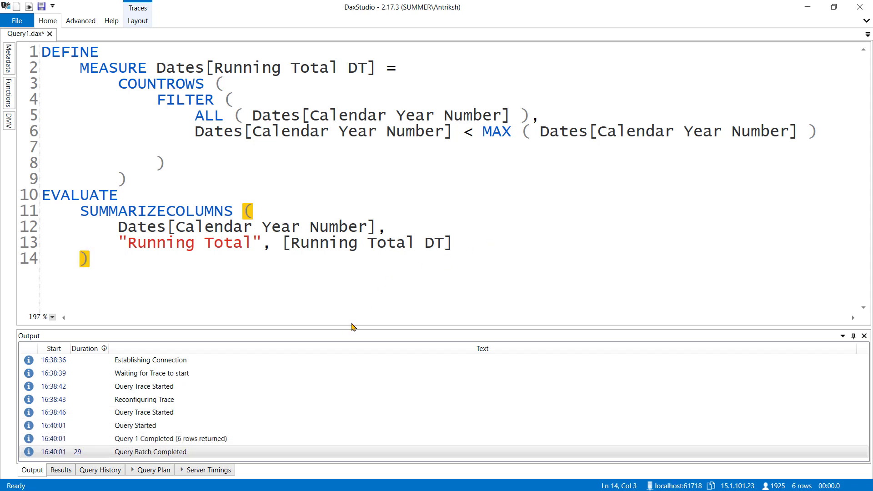
Show the query results and enlarge their pane and text until all years are readable.
left_click_drag(352, 327, 339, 265)
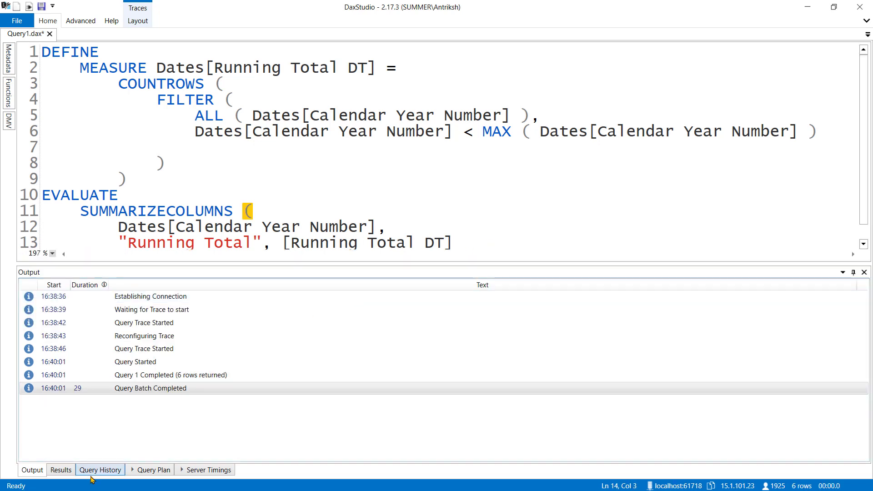
left_click(63, 470)
scroll(180, 347, "up", 5, "ctrl")
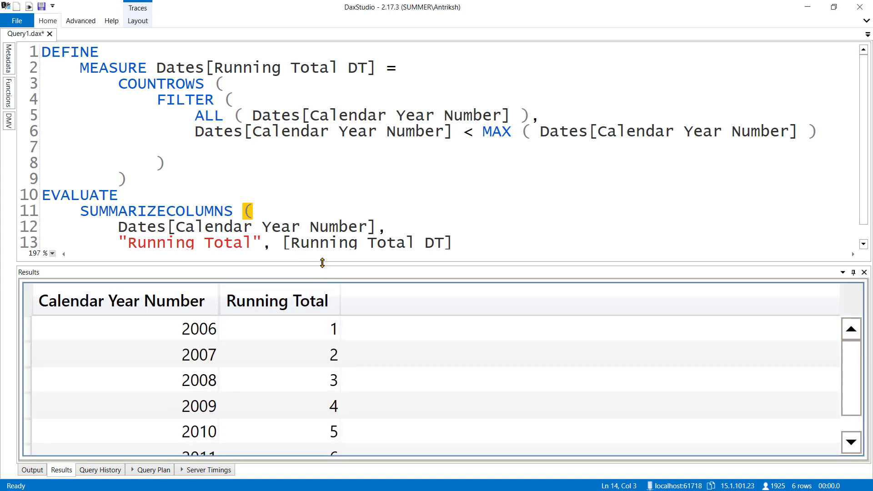
left_click_drag(376, 260, 371, 166)
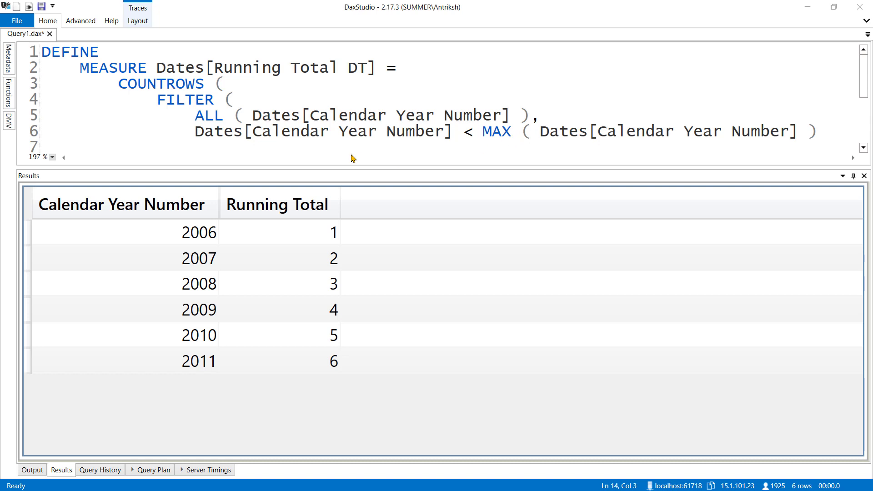
Open the query plan and enlarge its text and pane to examine the physical query plan.
left_click(155, 469)
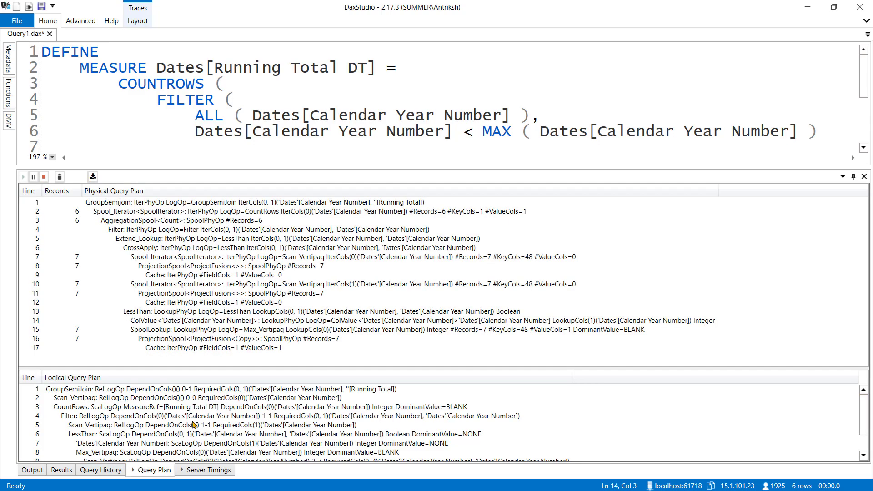
mouse_move(299, 369)
left_mouse_down()
mouse_move(341, 263)
mouse_move(310, 375)
left_mouse_up()
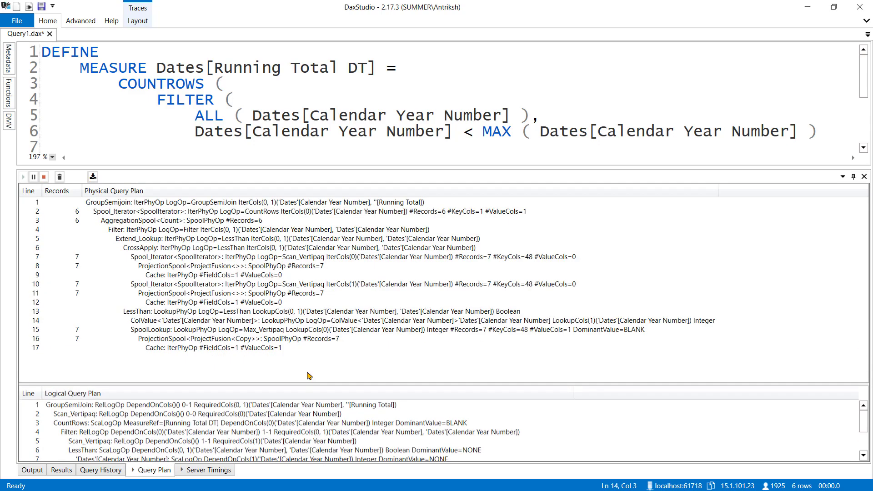
scroll(217, 235, "up", 3)
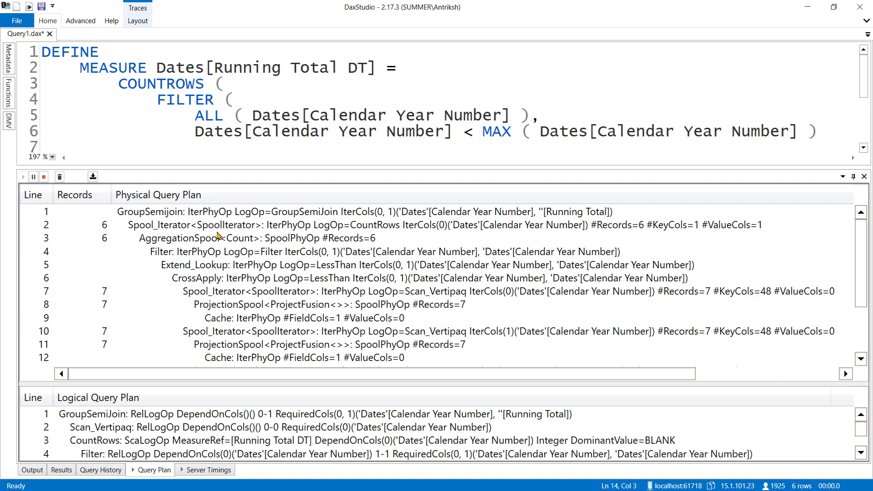
left_click_drag(306, 166, 317, 125)
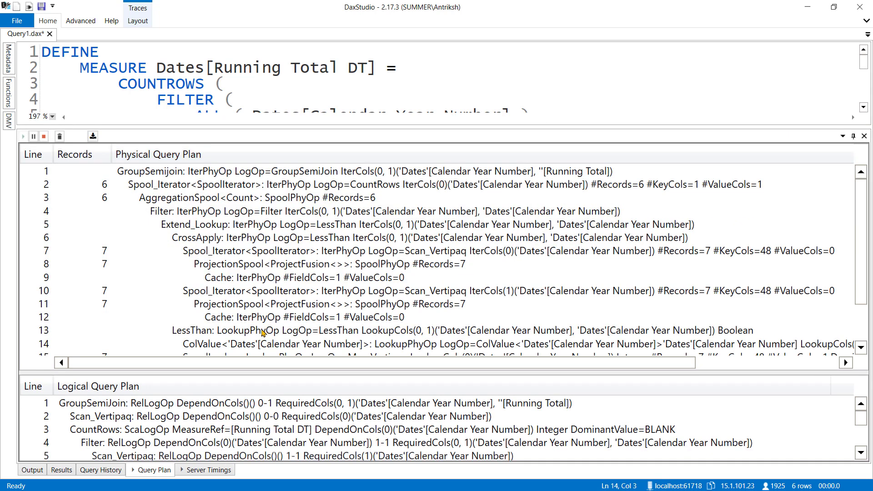
Expand the logical query plan section and magnify its text to examine all of its operators.
left_click_drag(273, 371, 289, 206)
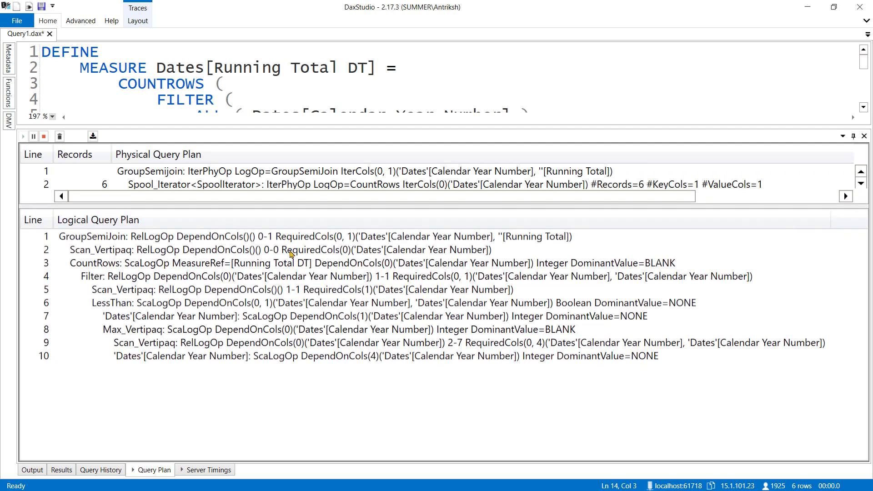
scroll(271, 267, "up", 1)
scroll(271, 267, "down", 1)
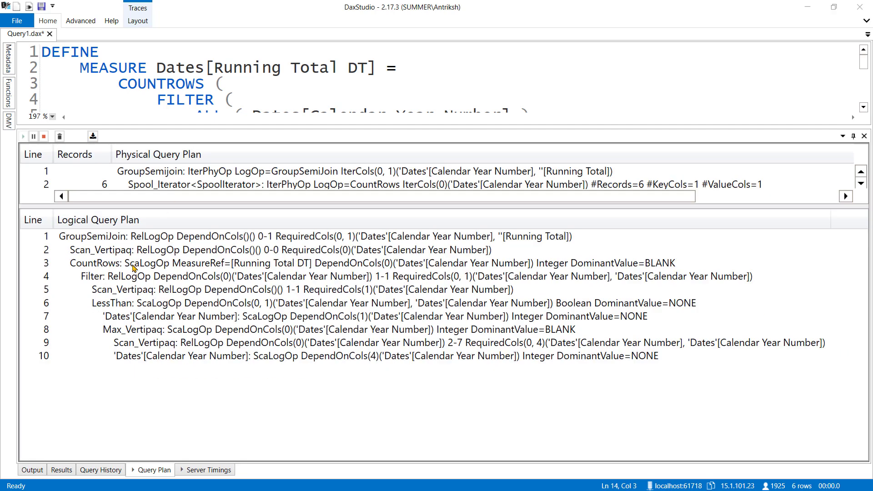
scroll(132, 269, "up", 2)
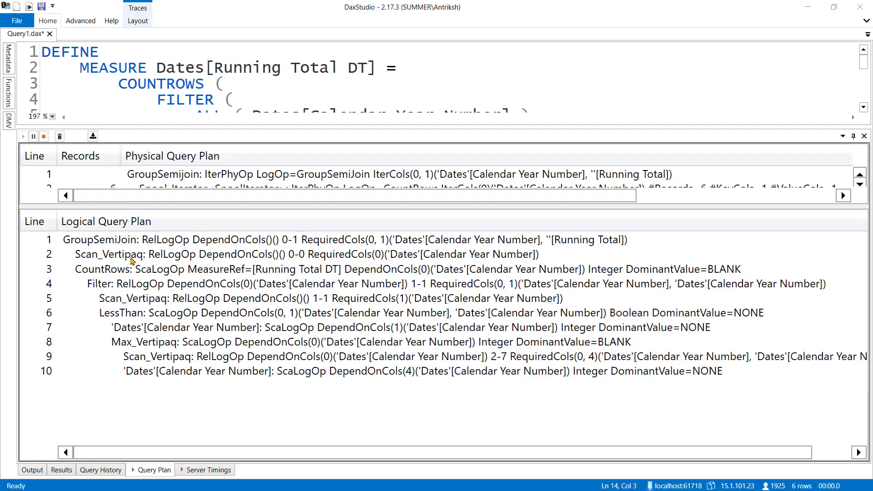
Compare the GroupSemiJoin operator and its first Scan_Vertipaq with the Calendar Year Number and Running Total arguments of SUMMARIZECOLUMNS.
left_click(127, 244)
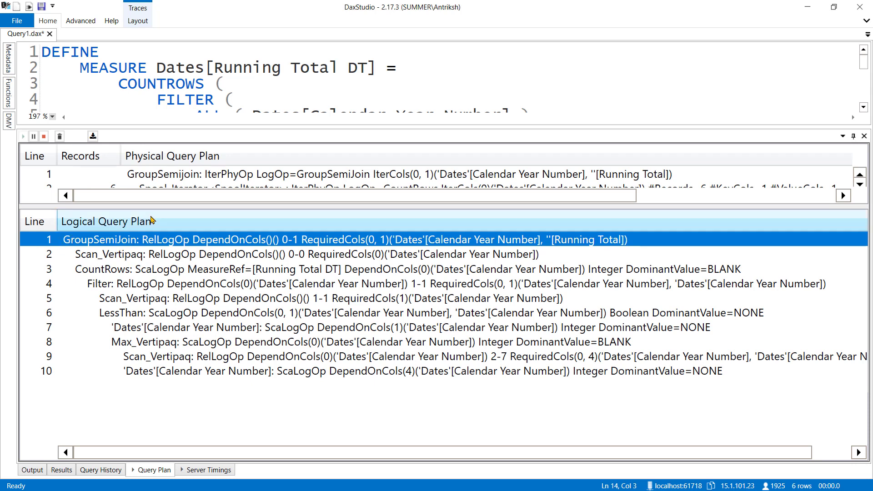
scroll(261, 80, "down", 3)
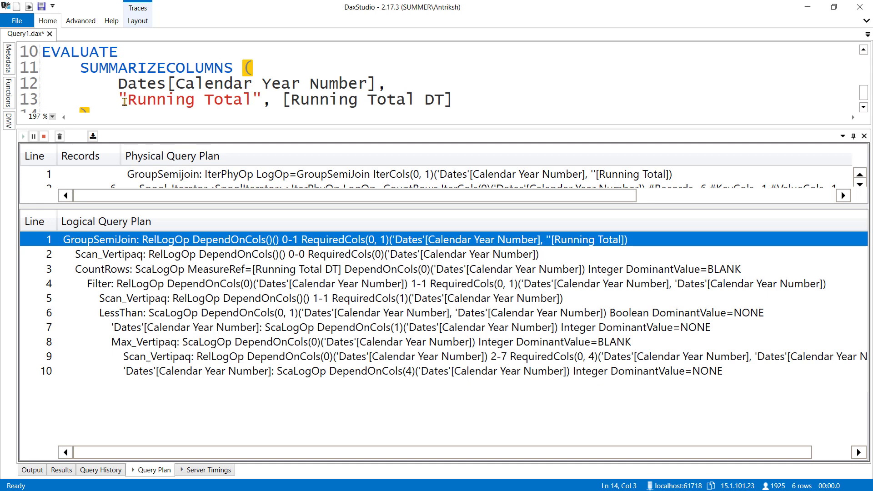
left_click_drag(118, 83, 386, 84)
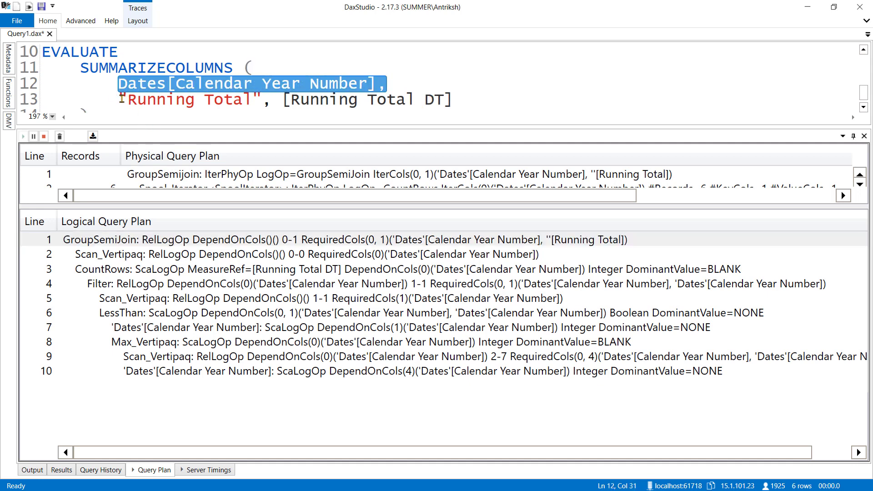
left_click_drag(117, 99, 461, 94)
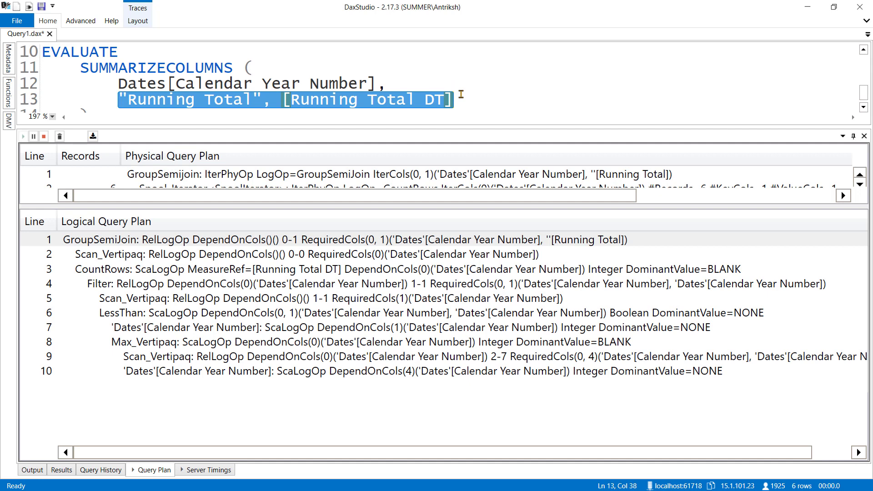
left_click(138, 258)
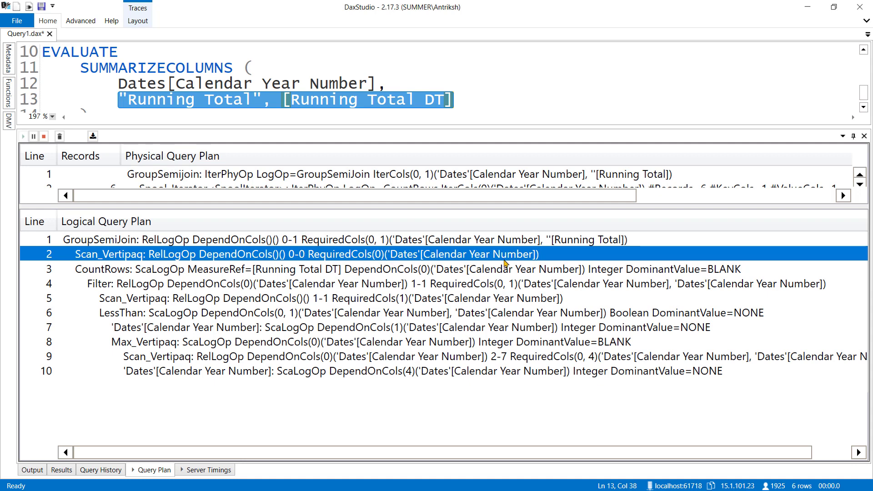
key("alt+Tab")
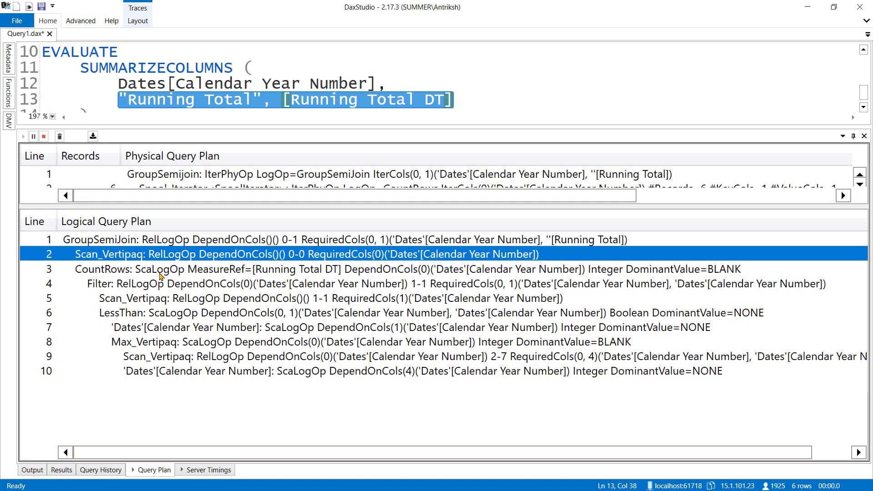
Examine the CountRows and Filter operators in the logical plan against the measure definition, enlarging the query editor to show the FILTER code.
left_click(160, 272)
left_click(329, 84)
scroll(407, 87, "up", 2)
scroll(364, 91, "up", 1)
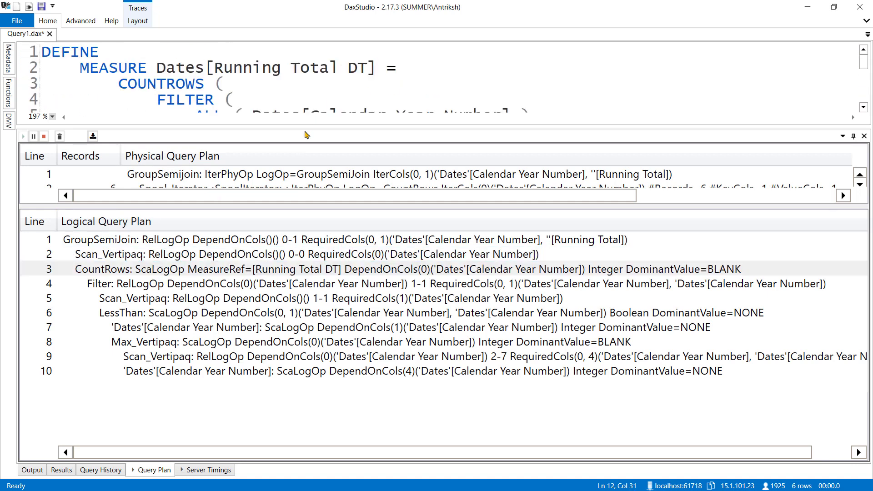
left_click_drag(305, 127, 303, 195)
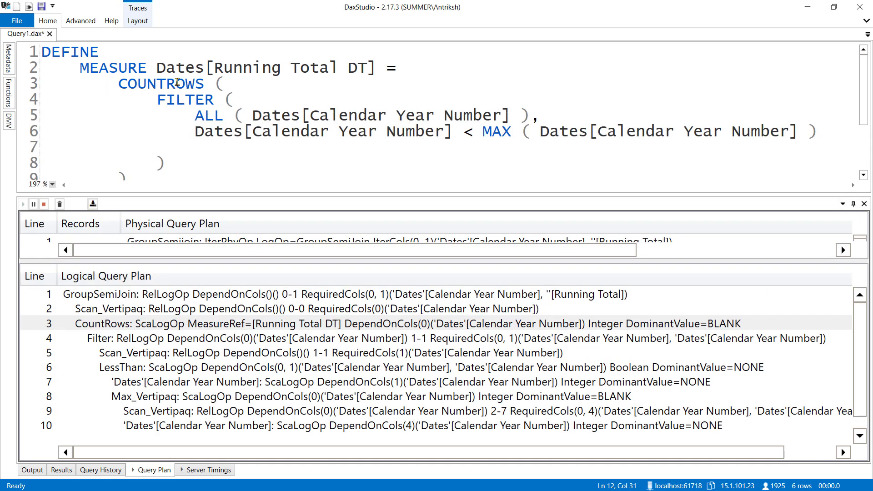
left_click(177, 339)
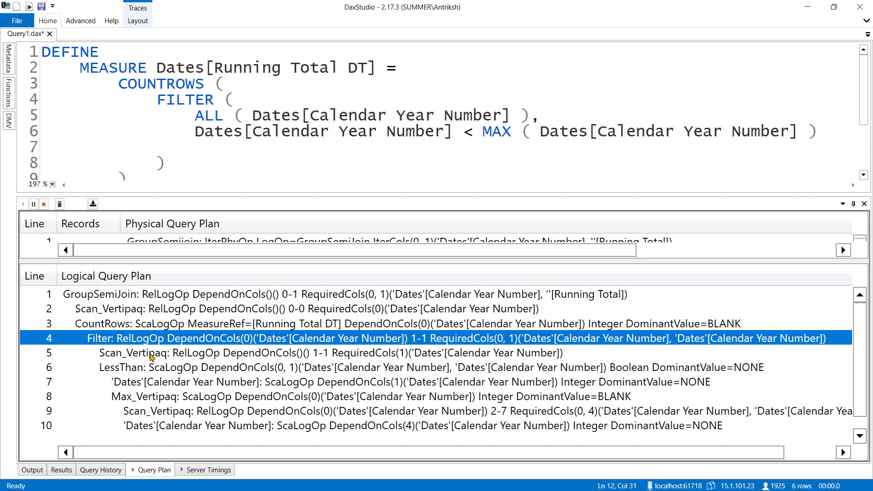
Compare the Scan_Vertipaq operators on lines 2 and 5 with the SUMMARIZECOLUMNS grouping column and the ALL function in the measure.
left_click(151, 354)
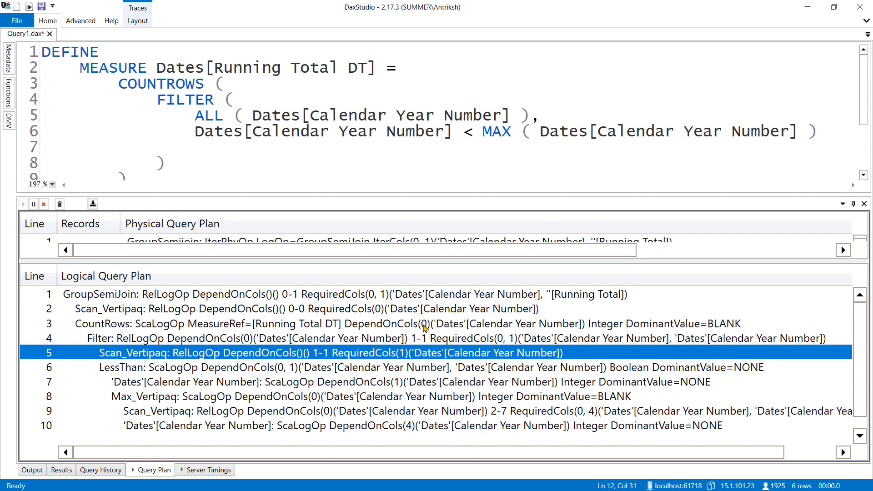
left_click(426, 311, "ctrl")
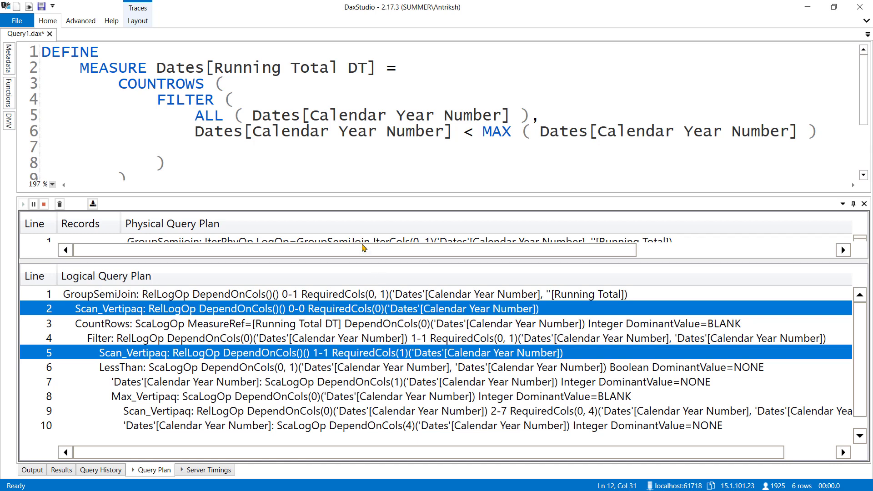
left_click(194, 116)
left_click_drag(194, 116, 530, 115)
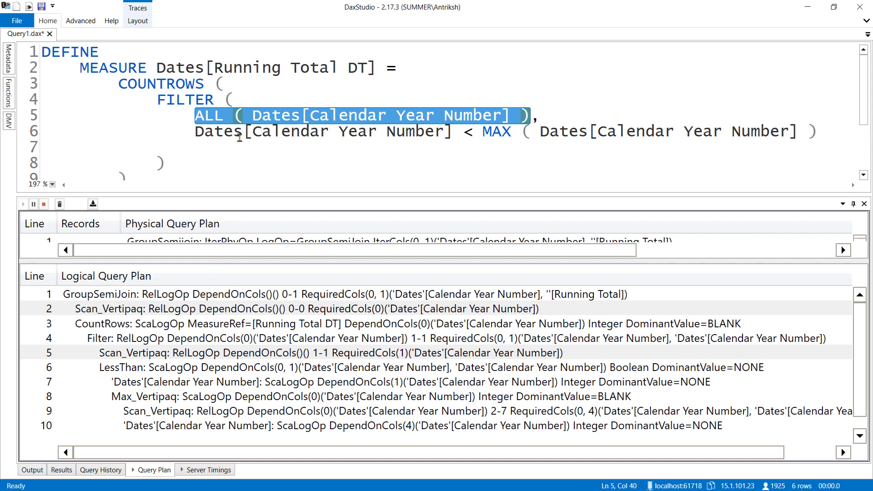
scroll(240, 137, "down", 2)
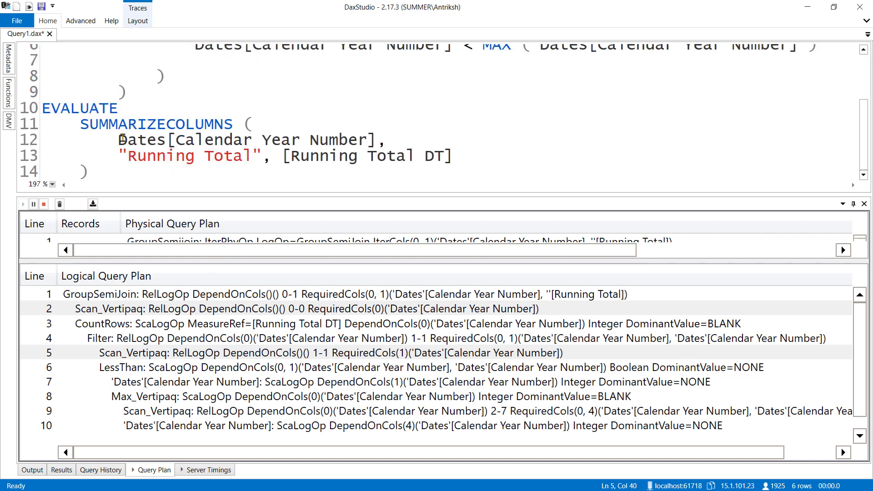
left_click(190, 356)
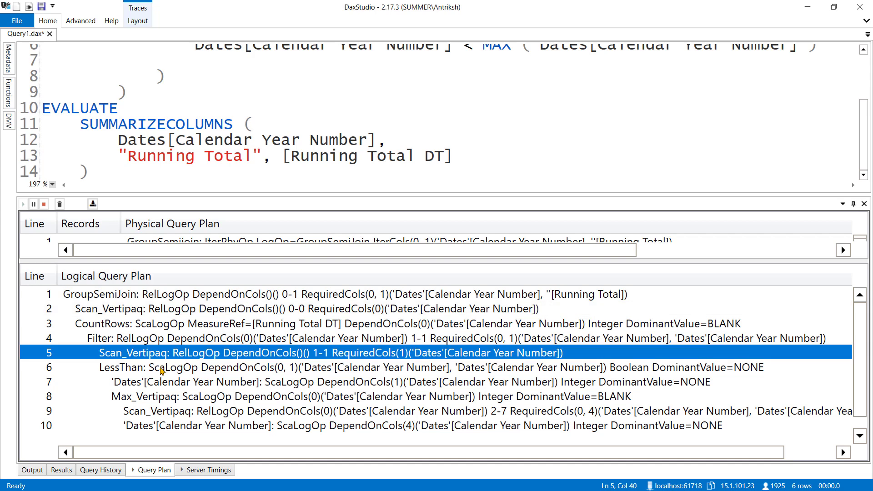
Match the LessThan operator, its Calendar Year Number operand and Max_Vertipaq in the logical plan to the measure's filter condition.
left_click(161, 370)
scroll(472, 89, "up", 1)
double_click(468, 93)
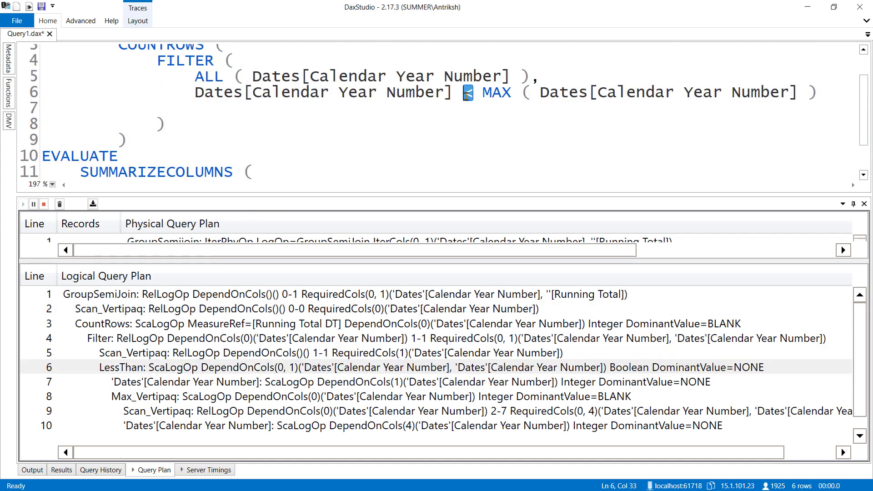
left_click(170, 384)
left_click(475, 88)
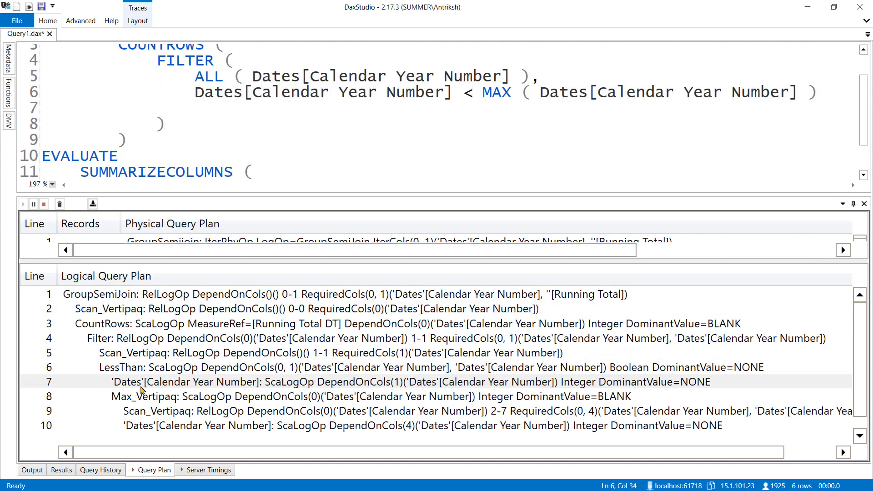
left_click(142, 386)
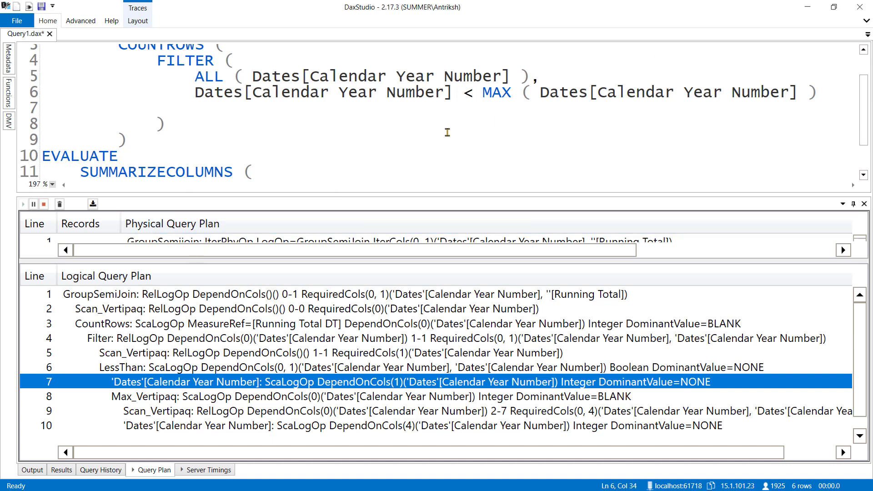
left_click(139, 397)
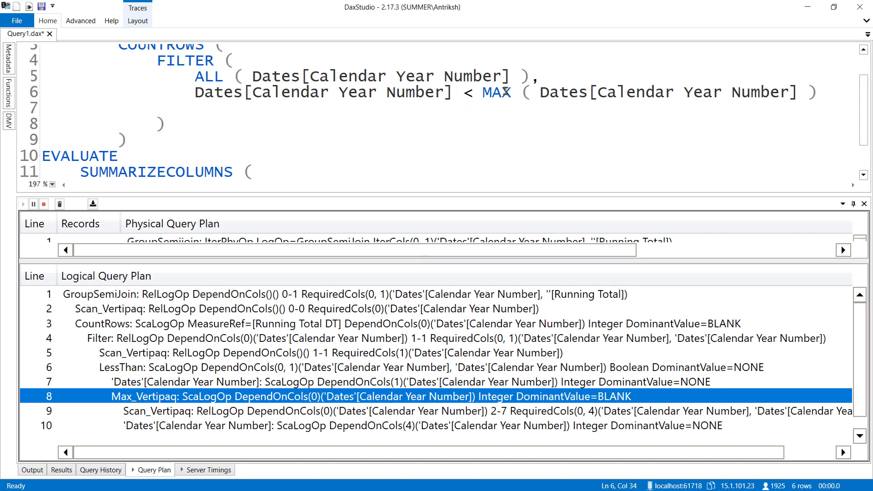
Compare the Max_Vertipaq operator and the line 2 Scan_Vertipaq with the measure's MAX function and the Calendar Year Number grouping column in SUMMARIZECOLUMNS.
mouse_move(486, 94)
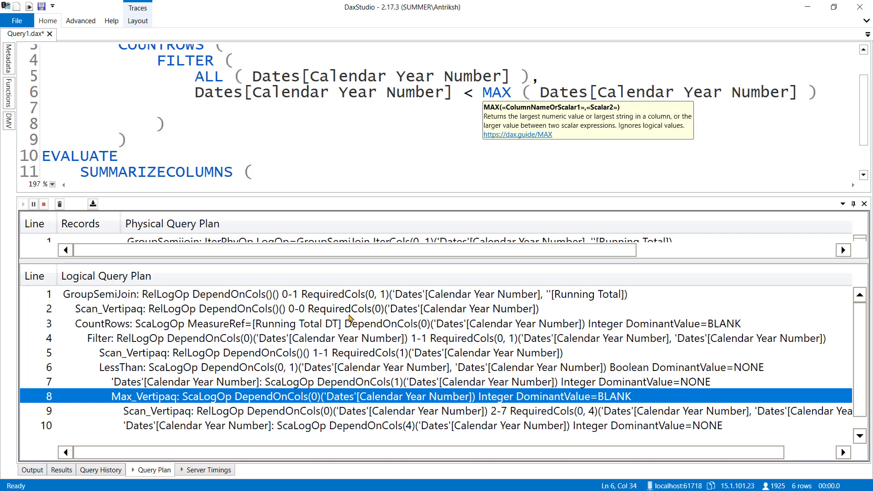
left_click(334, 311)
scroll(217, 126, "down", 1)
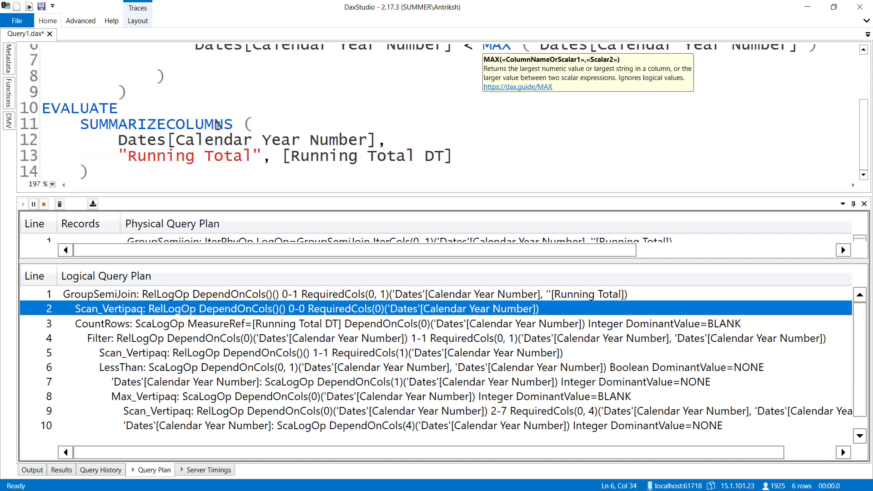
left_click_drag(119, 139, 387, 141)
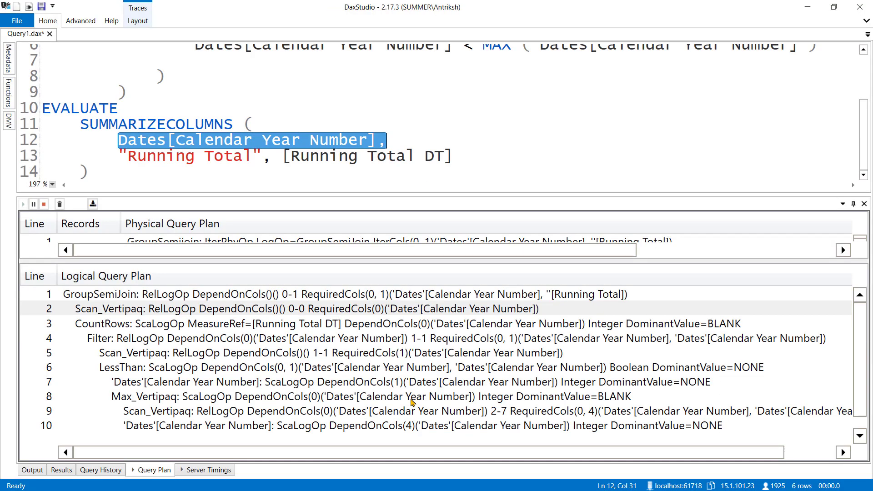
left_click(384, 402)
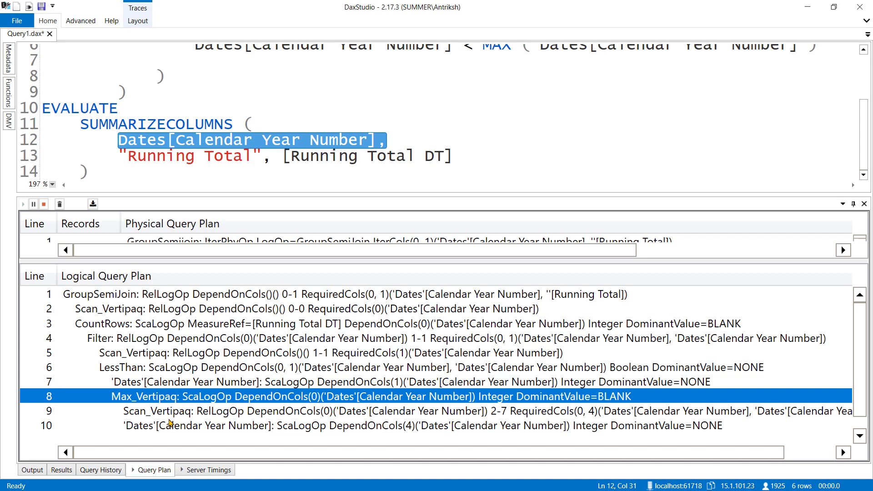
Examine the full DependOnCols and RequiredCols arguments of the Scan_Vertipaq operator on line 9 of the logical plan.
left_click(172, 413)
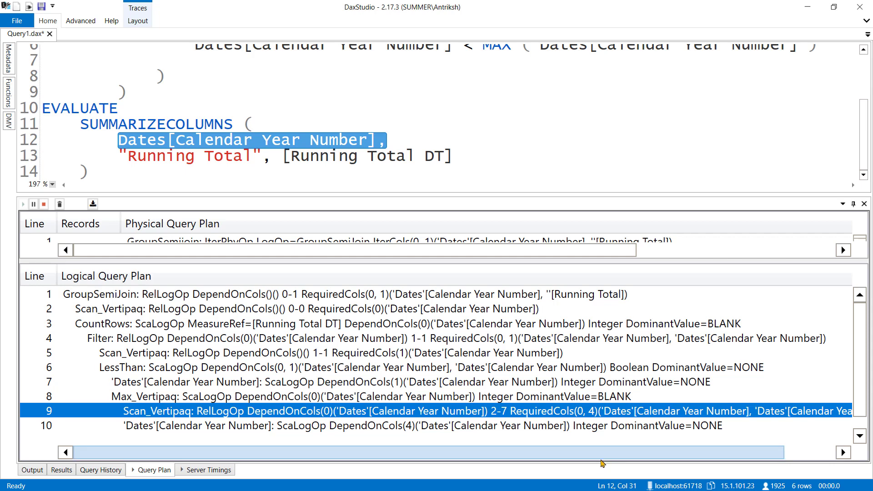
left_click_drag(601, 458, 685, 460)
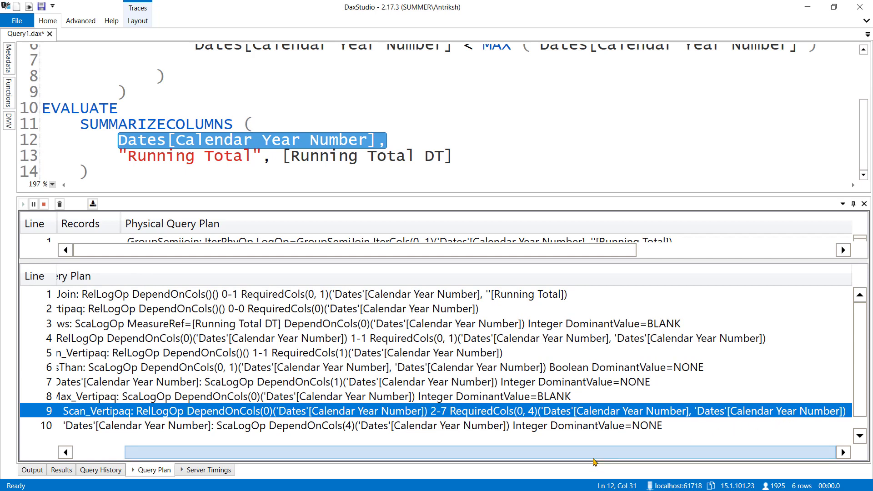
left_click_drag(625, 453, 429, 456)
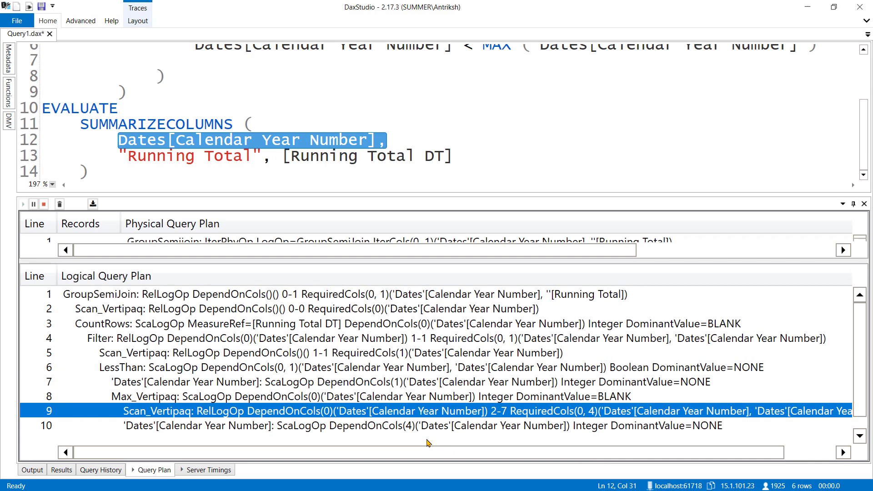
Compare the MAX expression with the Calendar Year Number reference before the less-than sign in the measure's filter condition.
scroll(464, 131, "up", 2)
left_click(462, 132)
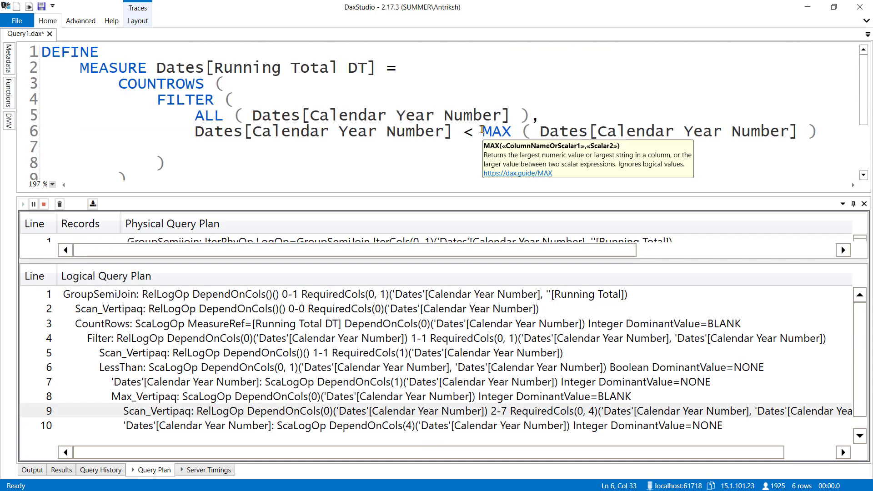
left_click_drag(482, 132, 813, 132)
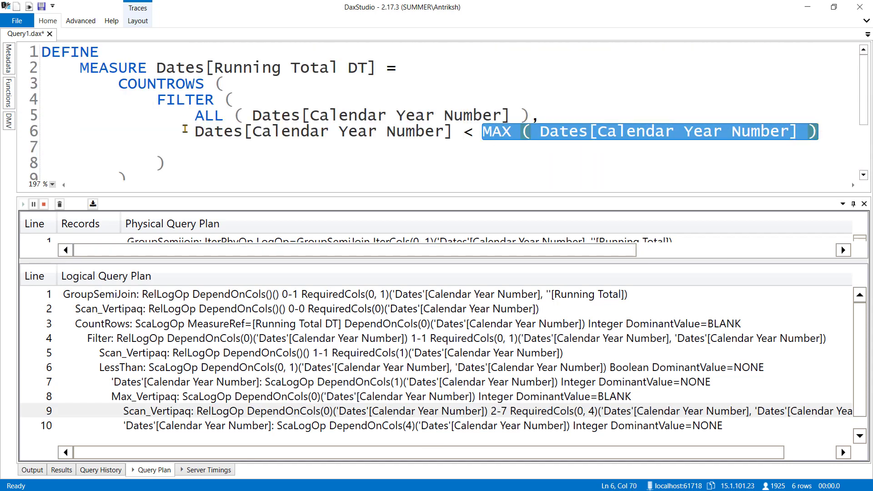
left_click_drag(194, 132, 454, 132)
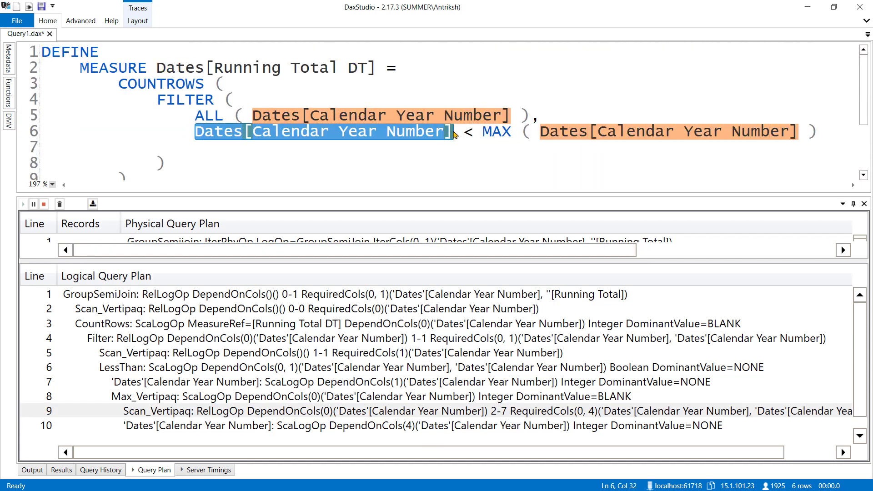
left_click(453, 132)
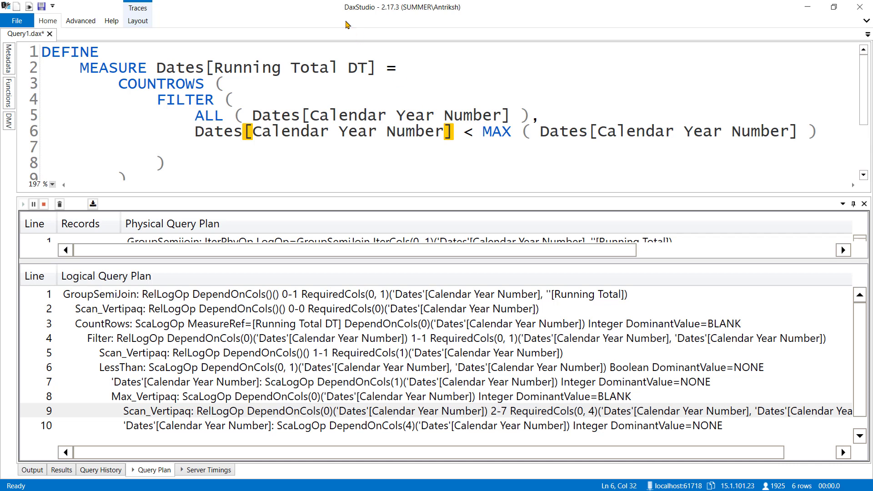
left_click(196, 147)
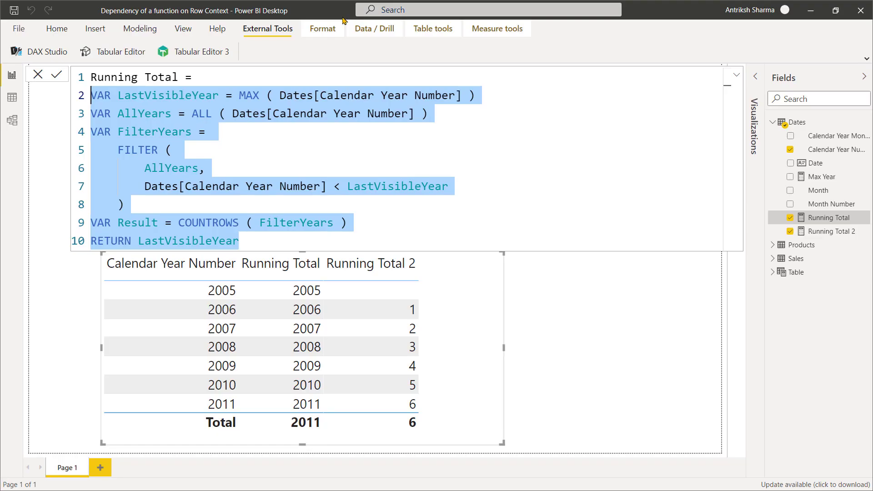
Copy the Running Total measure's variable-based code from Power BI Desktop and replace the Running Total DT expression in DAX Studio with it, indented.
left_click(331, 148)
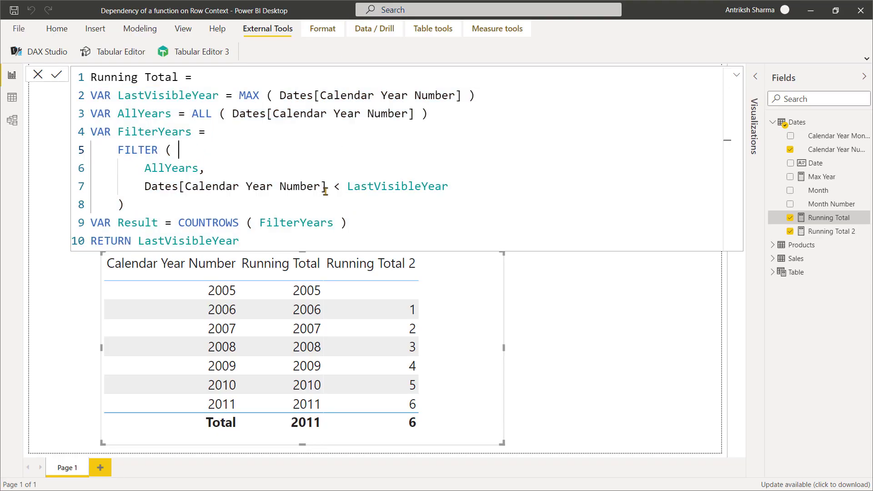
left_click_drag(287, 241, 108, 88)
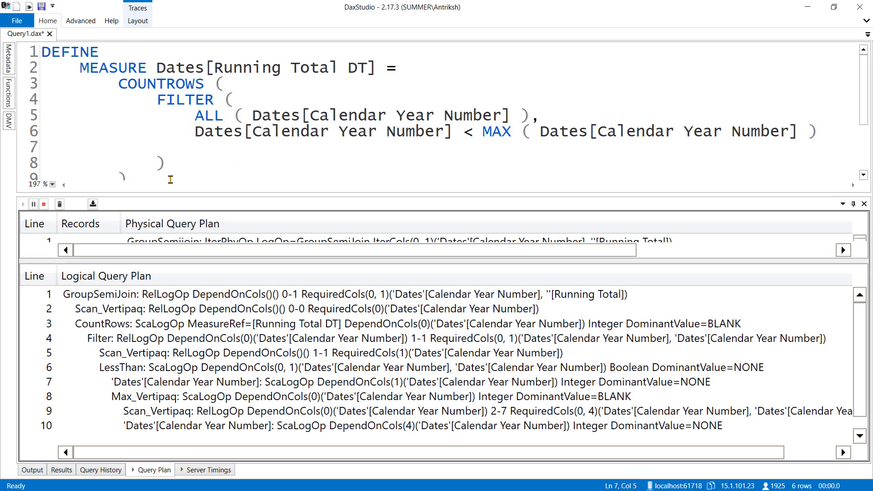
left_click_drag(170, 179, 219, 105)
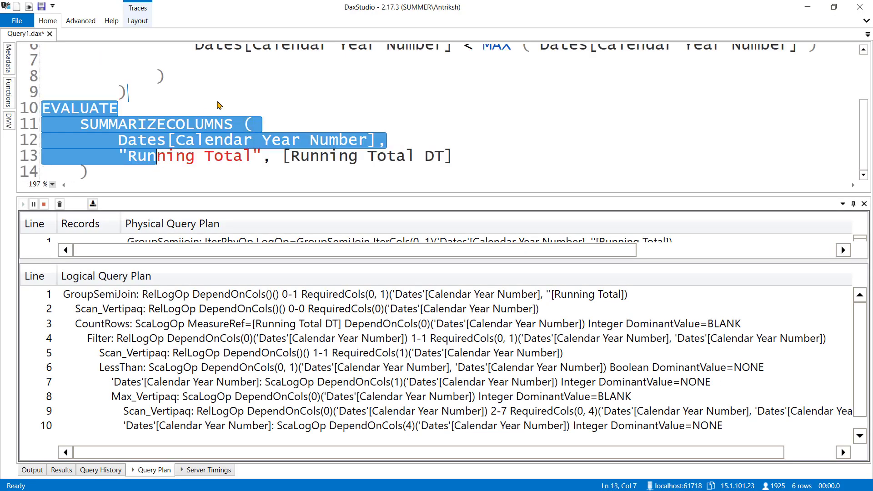
left_click(218, 100)
scroll(219, 100, "down", 5)
left_click_drag(116, 119, 6, 58)
left_click(94, 97)
left_click_drag(82, 121, 78, 150)
key("ctrl+v")
key("Tab")
key("Tab")
left_click(170, 91)
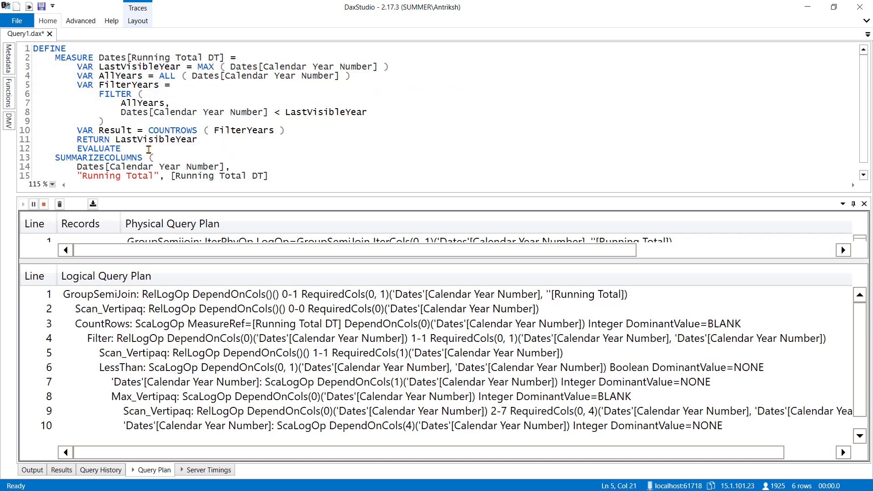
Remove the indentation before EVALUATE so it starts at the beginning of its line.
left_click(77, 148)
key("shift+Tab")
key("shift+Tab")
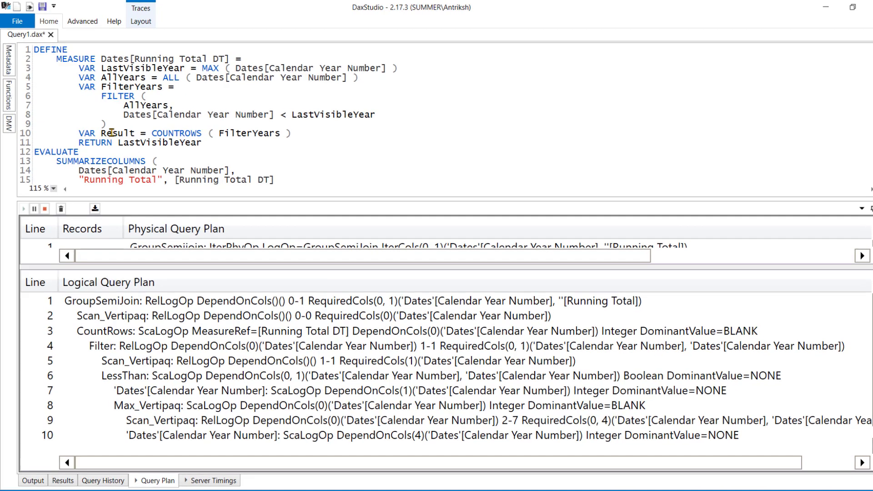
Change the measure's RETURN expression to the Result variable.
double_click(112, 133)
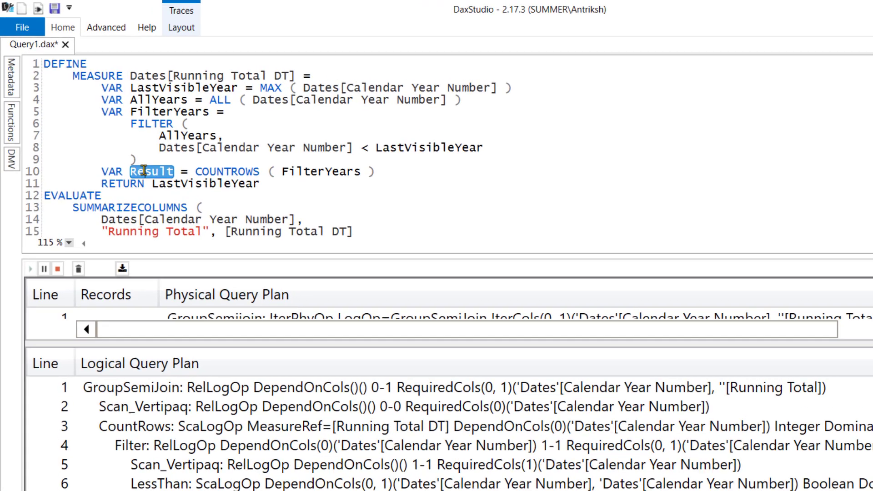
key("ctrl+c")
double_click(154, 142)
key("ctrl+v")
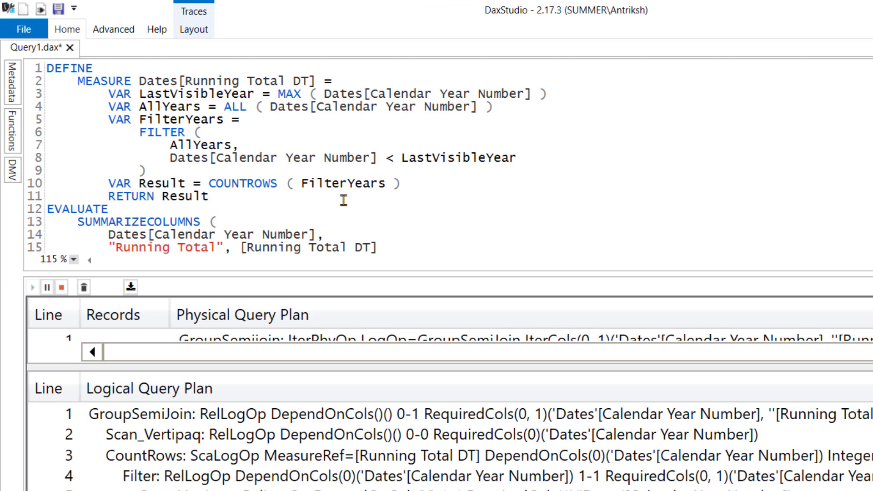
Run the query, check its results, and enlarge the logical query plan area to show all of its lines.
key("F5")
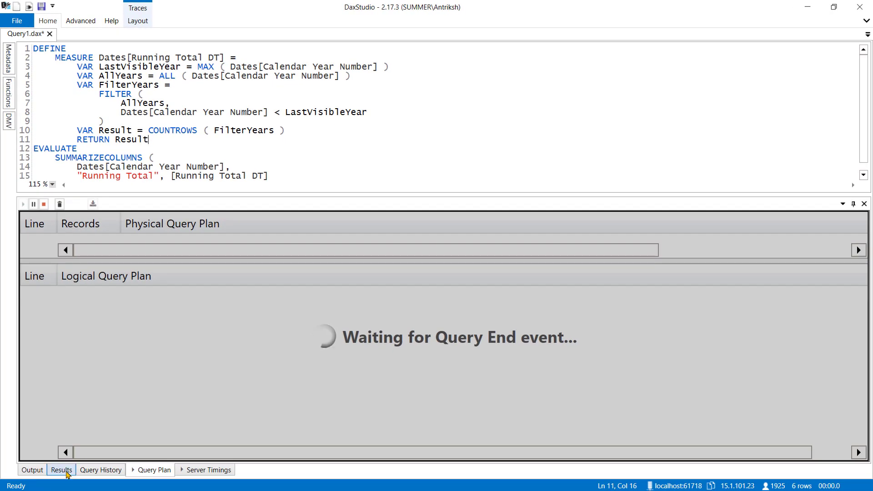
left_click(66, 472)
scroll(184, 304, "up", 5)
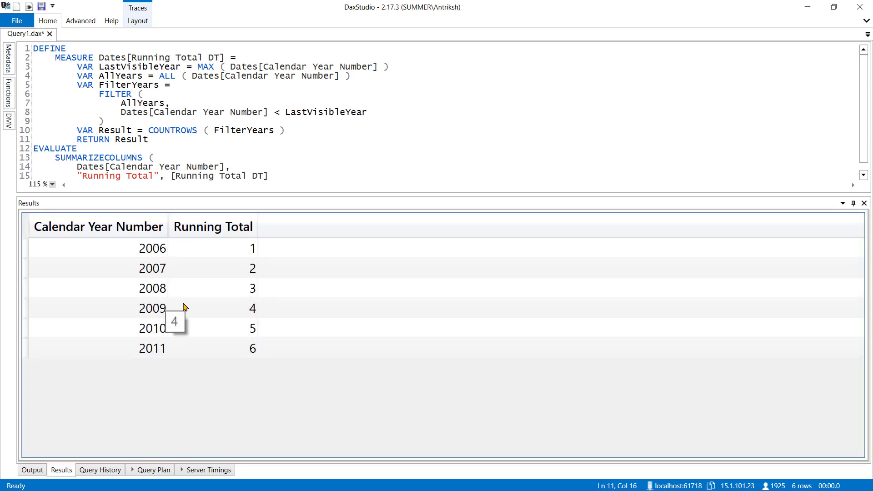
left_click(153, 470)
left_click_drag(286, 262, 287, 228)
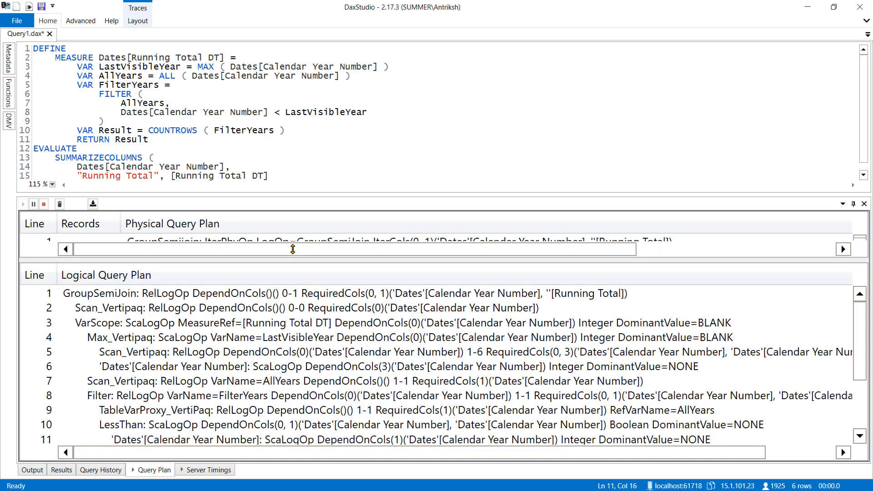
left_click_drag(311, 195, 321, 154)
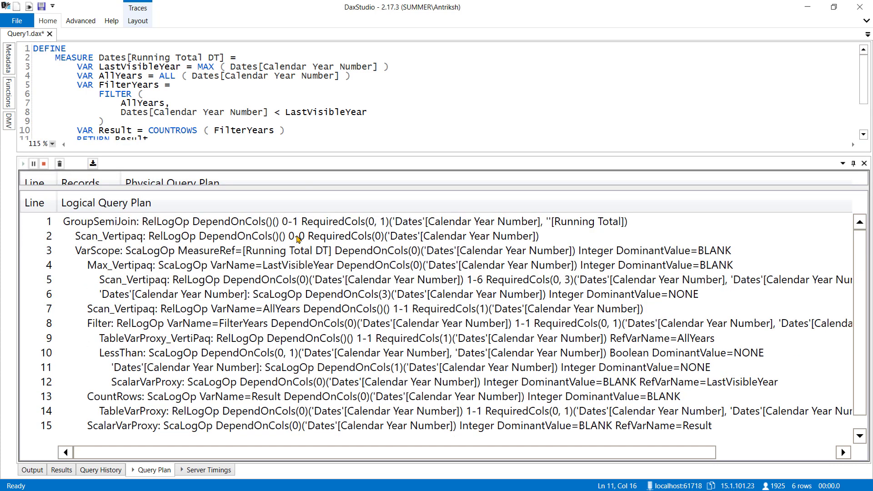
Compare the GroupSemiJoin operator of the new logical plan with the Running Total argument of SUMMARIZECOLUMNS.
left_click(118, 226)
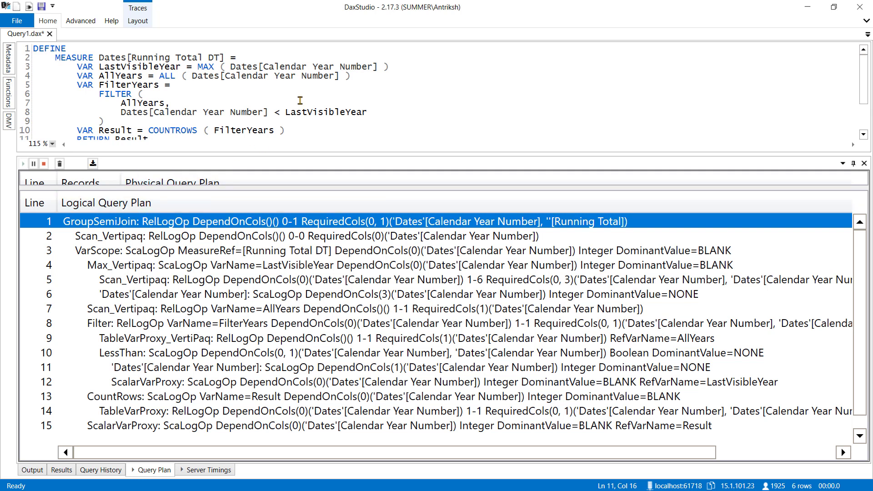
scroll(298, 102, "down", 2)
left_click(270, 131)
left_click_drag(271, 130, 46, 122)
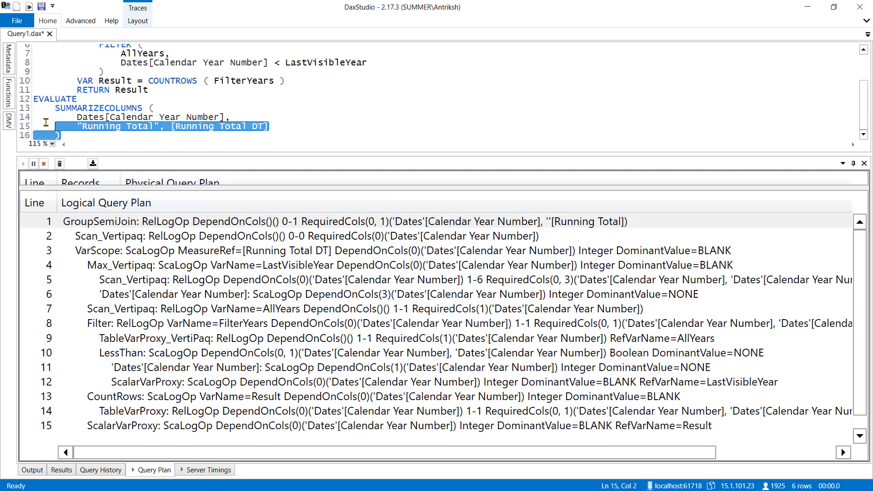
left_click(249, 128)
Match the line 2 Scan_Vertipaq to the Calendar Year Number grouping column, enlarging the query editor text to 170%.
left_click(129, 236)
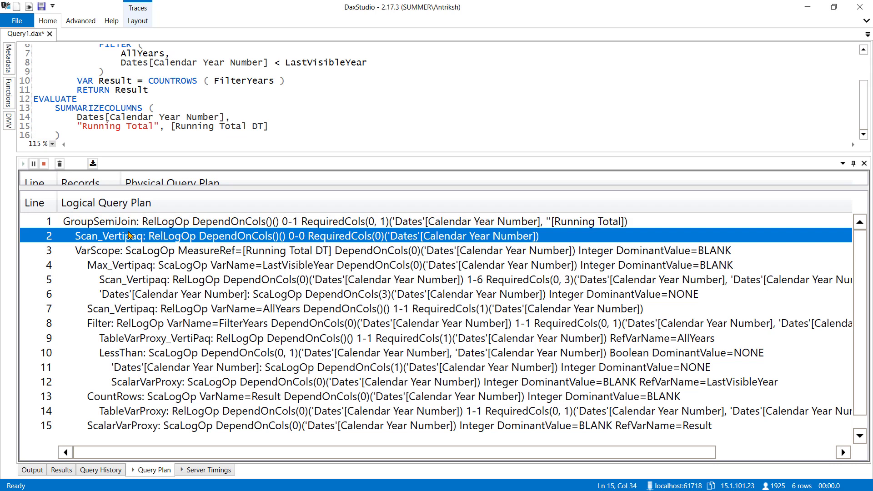
left_click(208, 91)
scroll(207, 93, "up", 5, "ctrl")
scroll(206, 93, "down", 2)
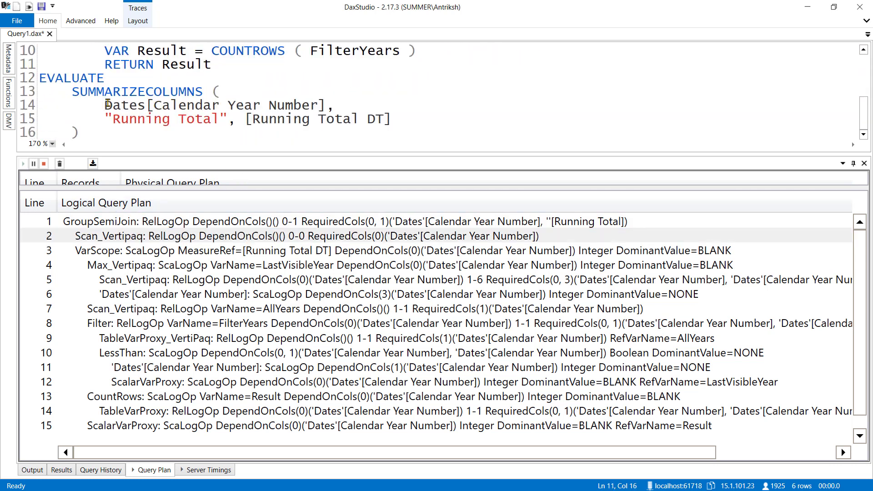
left_click_drag(105, 106, 228, 93)
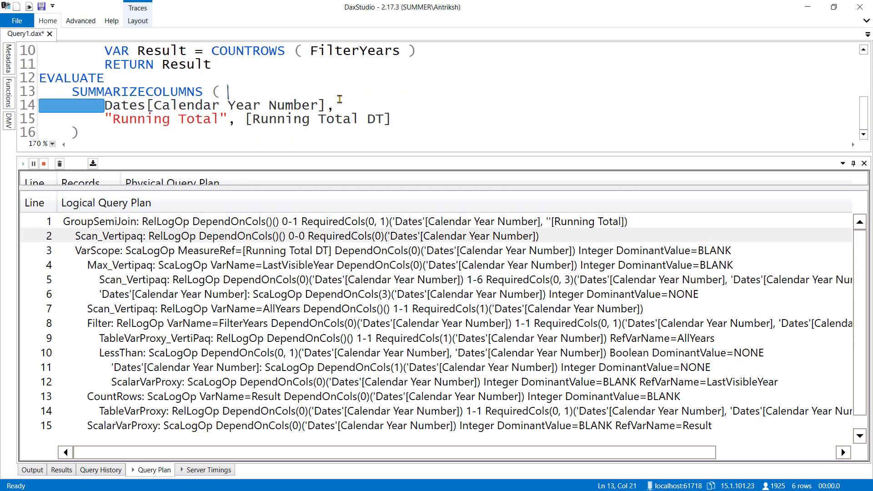
Compare the VarScope operator on line 3 with the variable definitions in the Running Total DT measure.
left_click(214, 251)
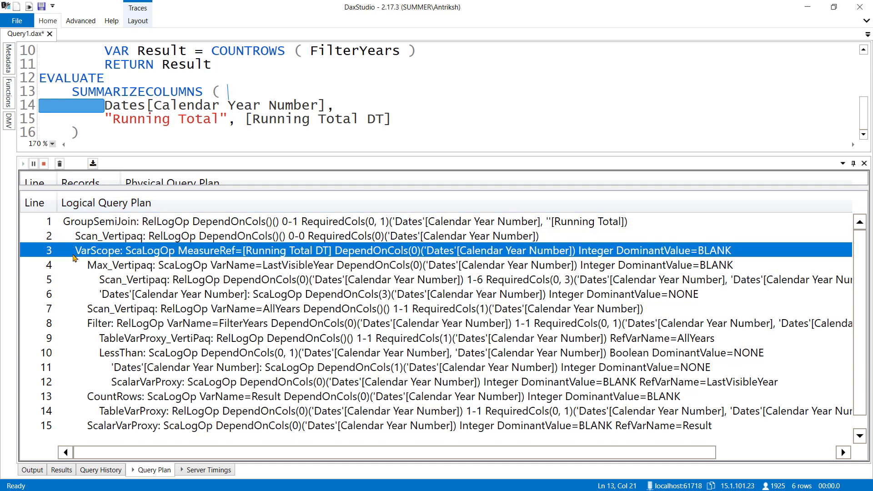
left_click(260, 77)
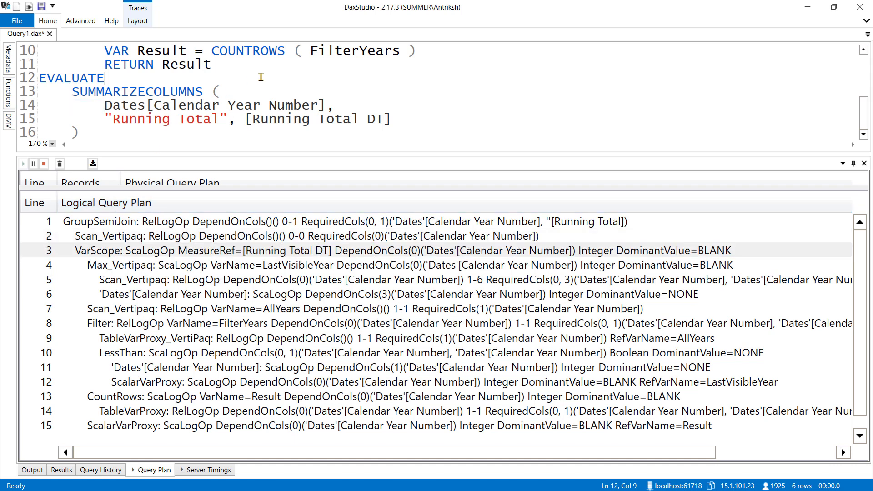
scroll(255, 95, "up", 2)
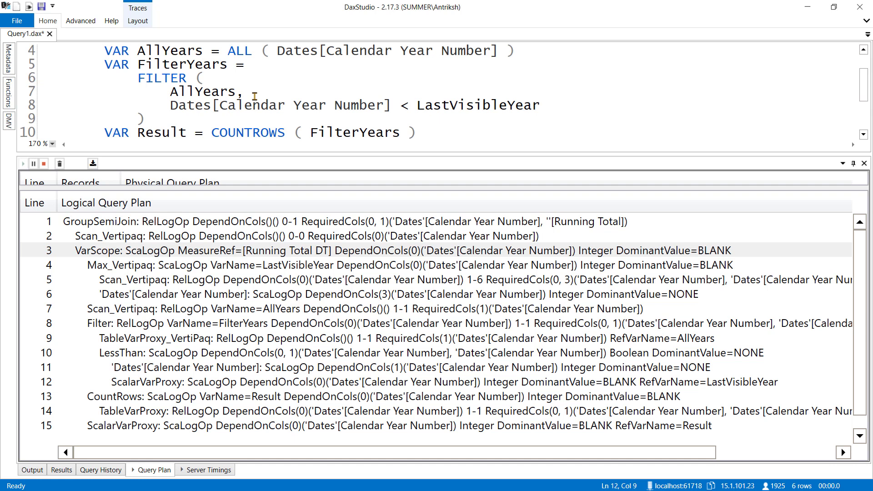
scroll(255, 96, "up", 1)
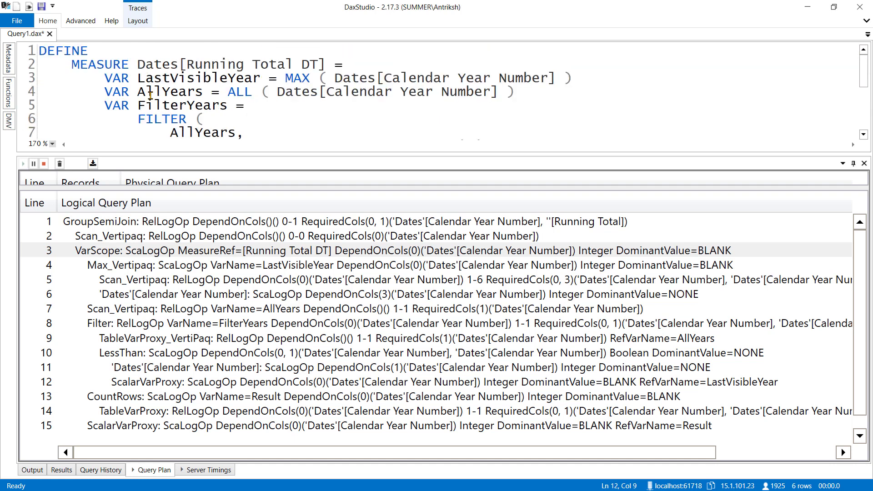
left_click(158, 249)
scroll(291, 136, "down", 1)
scroll(300, 117, "up", 1)
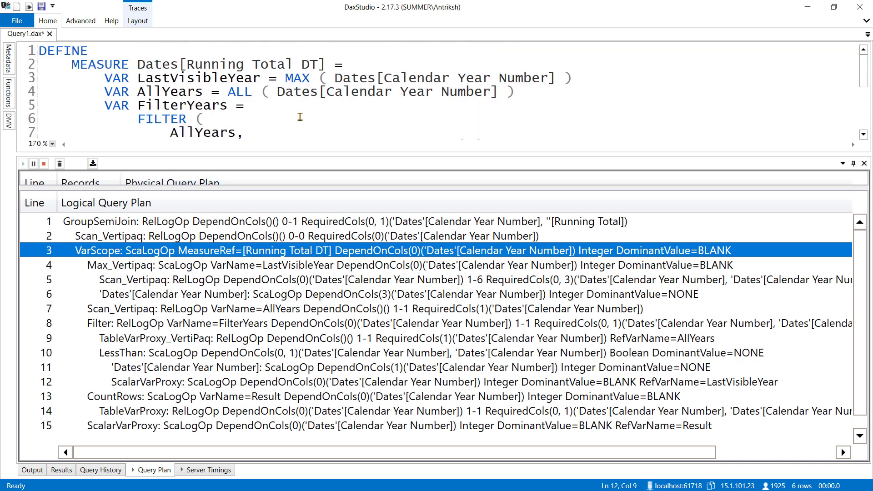
scroll(300, 117, "down", 1)
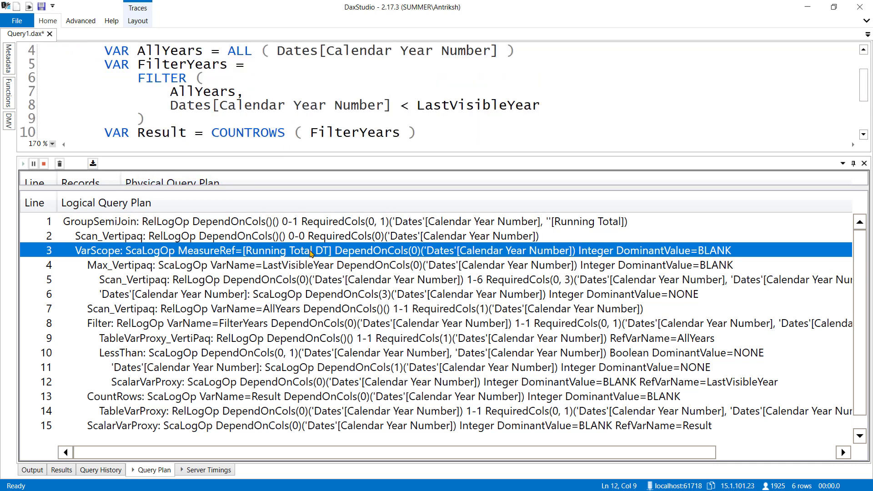
Compare the line 4 Max_Vertipaq and its line 5 Scan_Vertipaq with the LastVisibleYear variable and the line 2 grouping column scan.
left_click(233, 269)
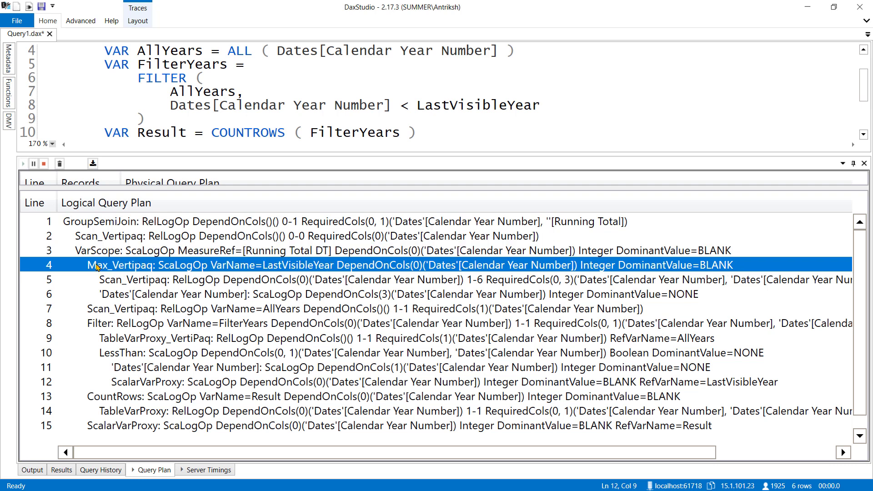
scroll(317, 84, "up", 1)
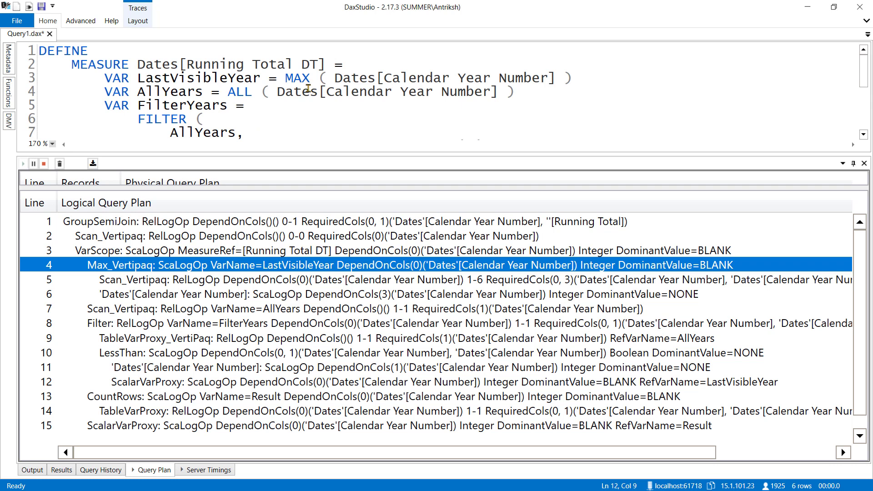
left_click(148, 282)
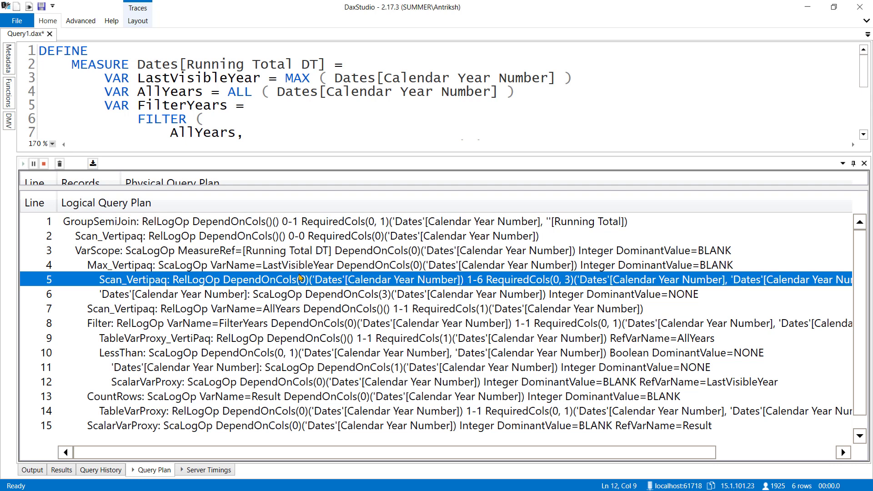
left_click(387, 237)
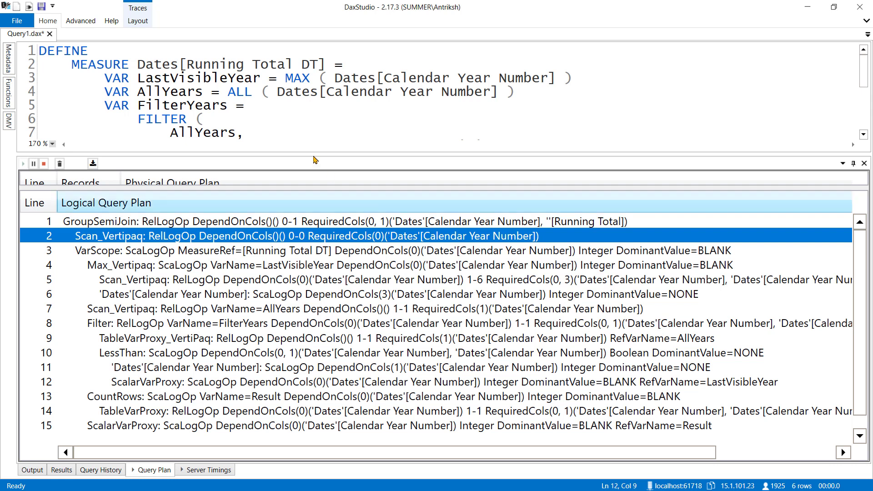
scroll(226, 119, "down", 2)
scroll(226, 119, "down", 1)
scroll(262, 113, "up", 3)
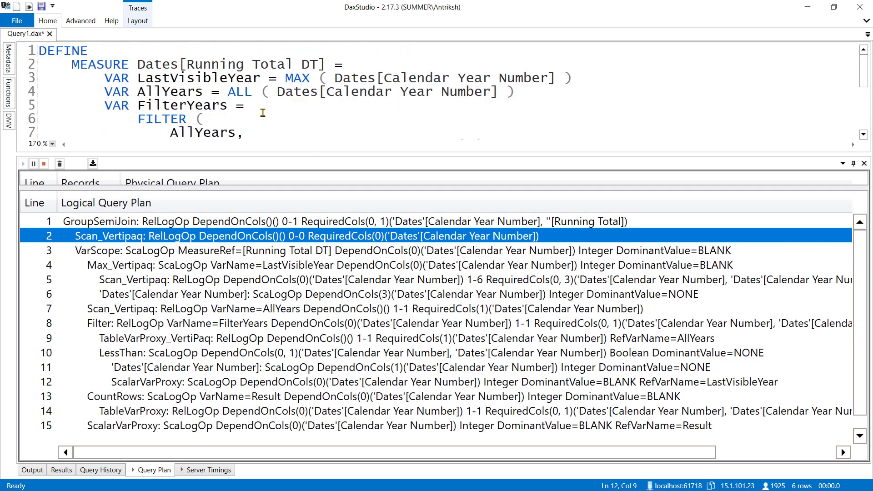
left_click(143, 267)
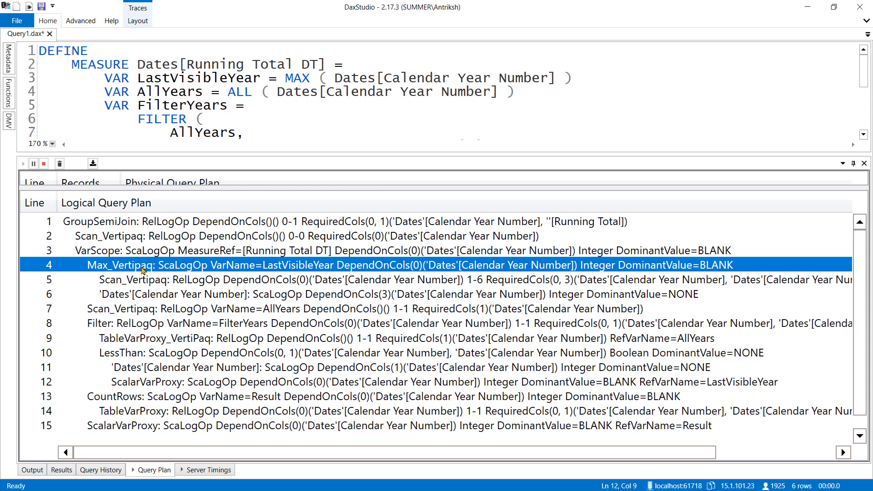
Match the line 7 Scan_Vertipaq to the AllYears variable's ALL expression and contrast it with the line 2 scan for SUMMARIZECOLUMNS.
left_click(120, 326)
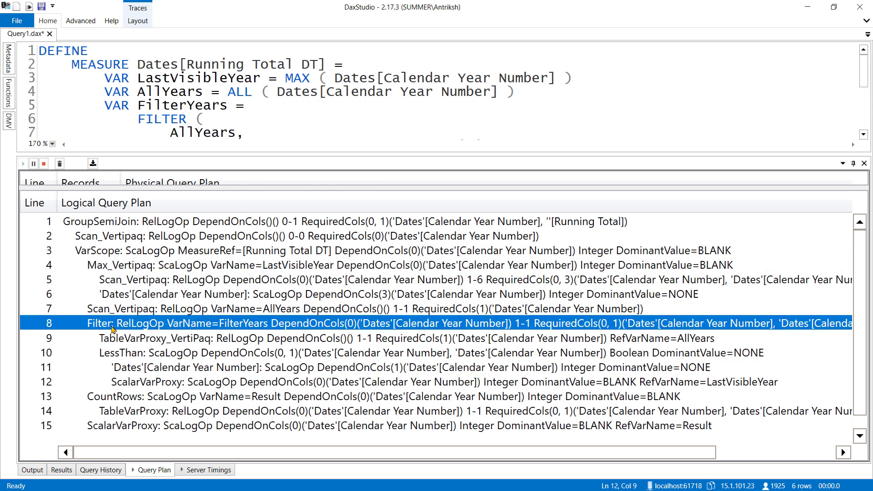
left_click(133, 313)
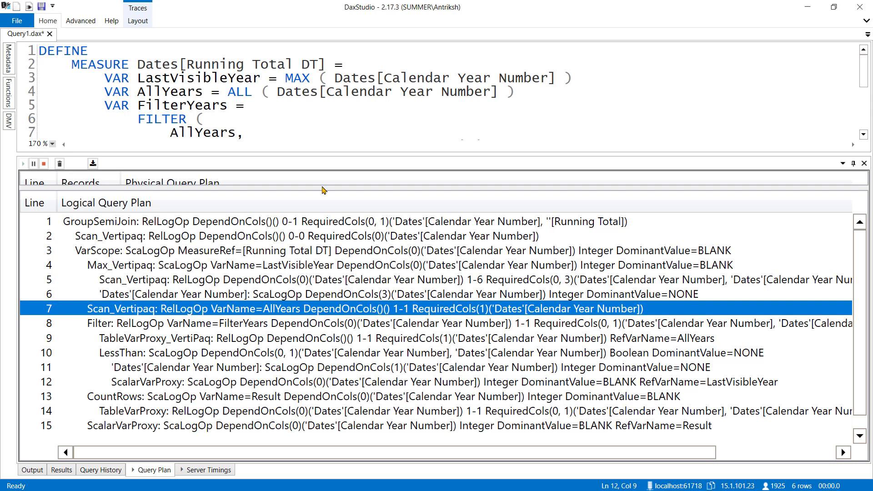
mouse_move(235, 93)
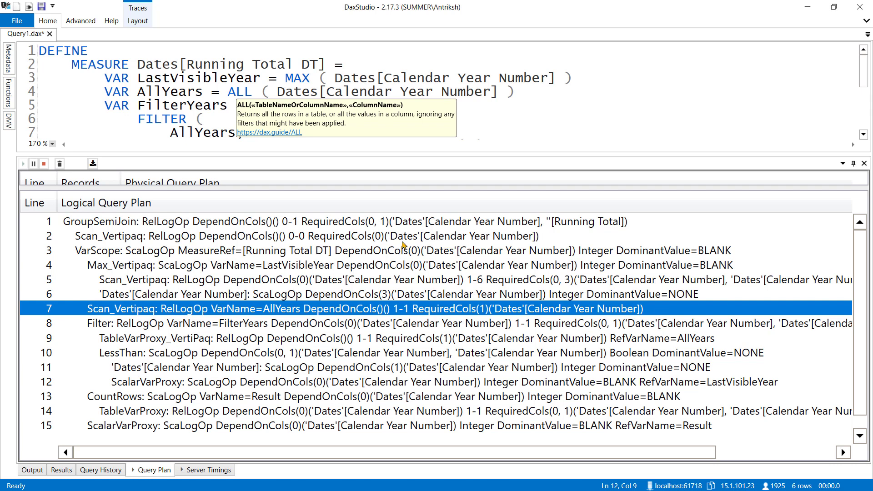
left_click(241, 241)
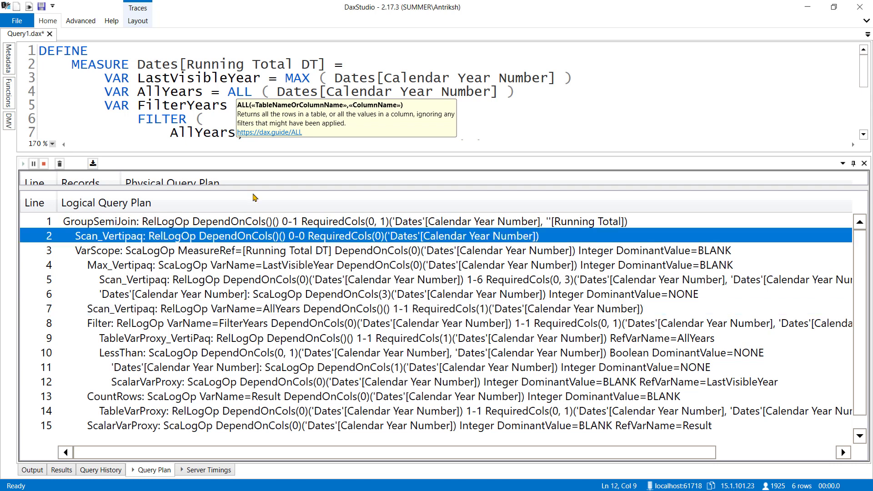
scroll(173, 135, "down", 3)
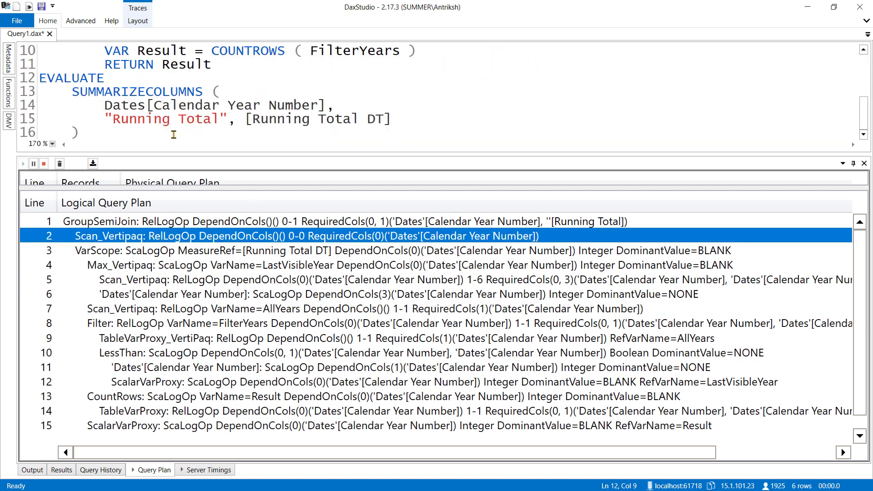
Examine the FilterYears operators from the line 8 Filter through LessThan and its column and LastVisibleYear operands on lines 11 and 12.
left_click(235, 328)
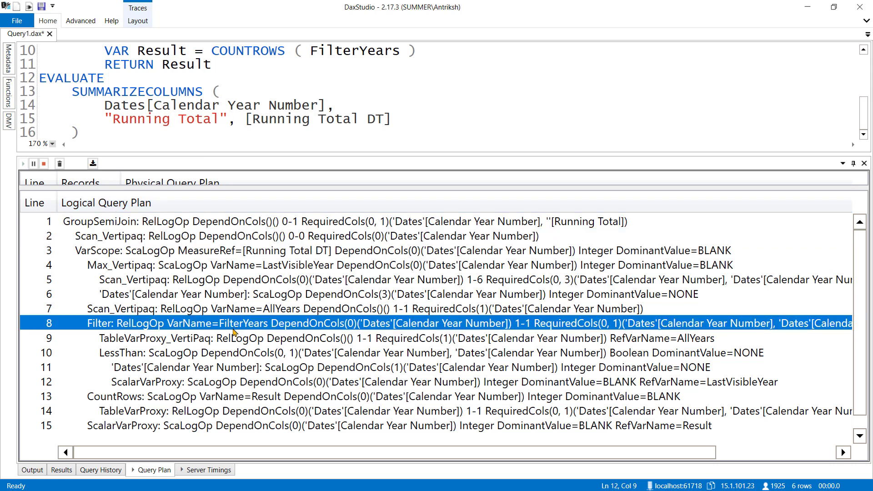
left_click(165, 357)
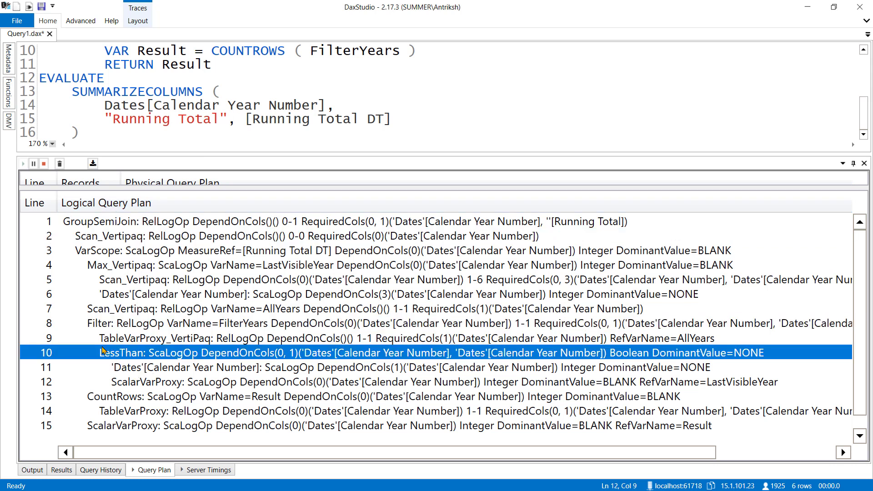
left_click(138, 372)
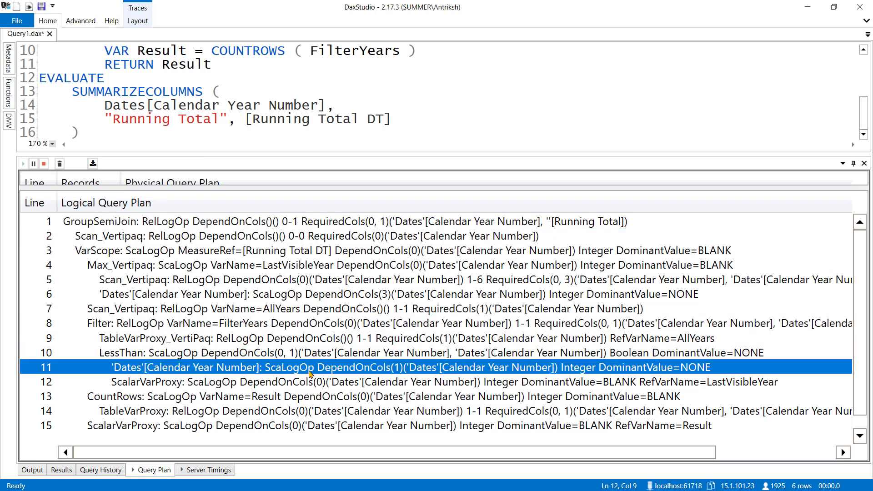
left_click(507, 381)
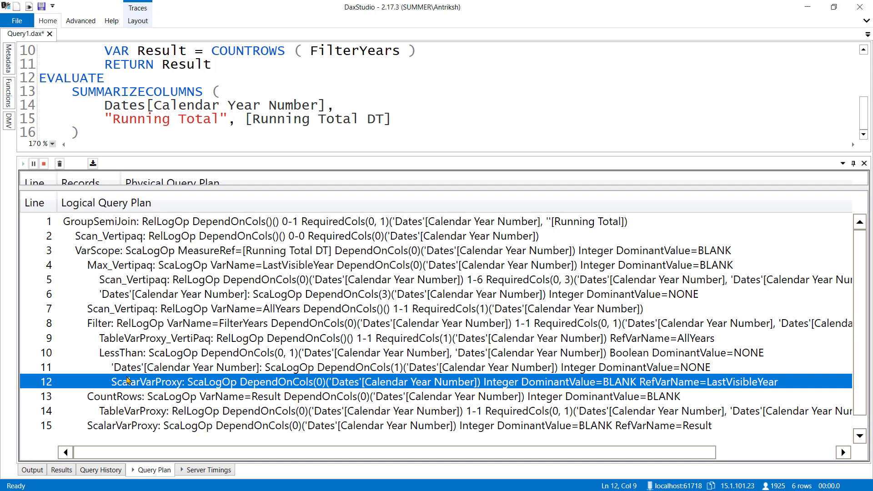
Trace the line 13 CountRows operator and its line 14 TableVarProxy back to the FilterYears variable and the line 8 Filter.
left_click(122, 402)
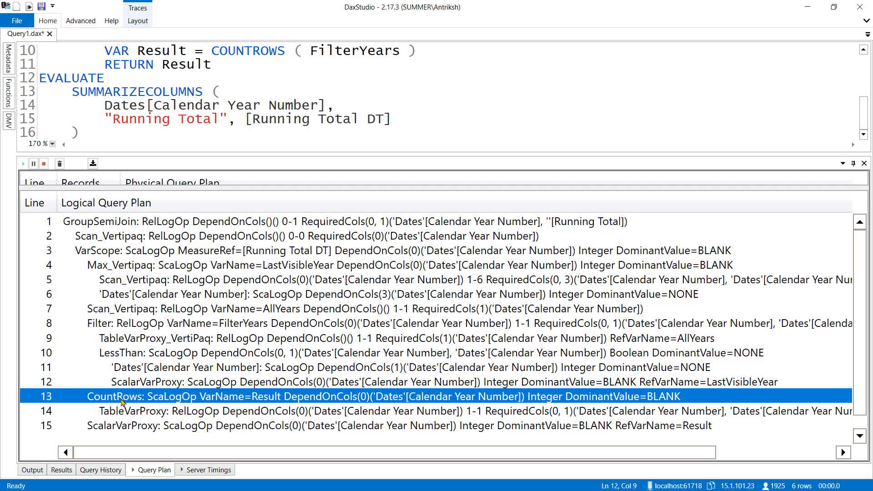
left_click(123, 325)
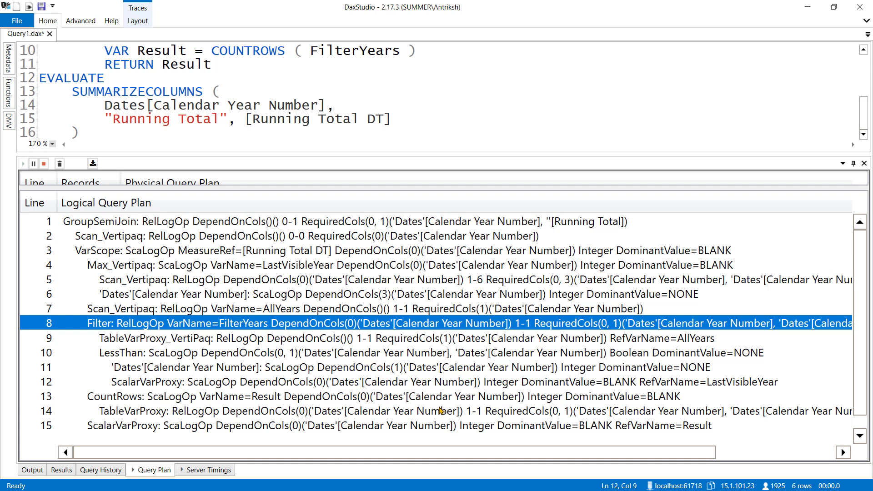
left_click(442, 400)
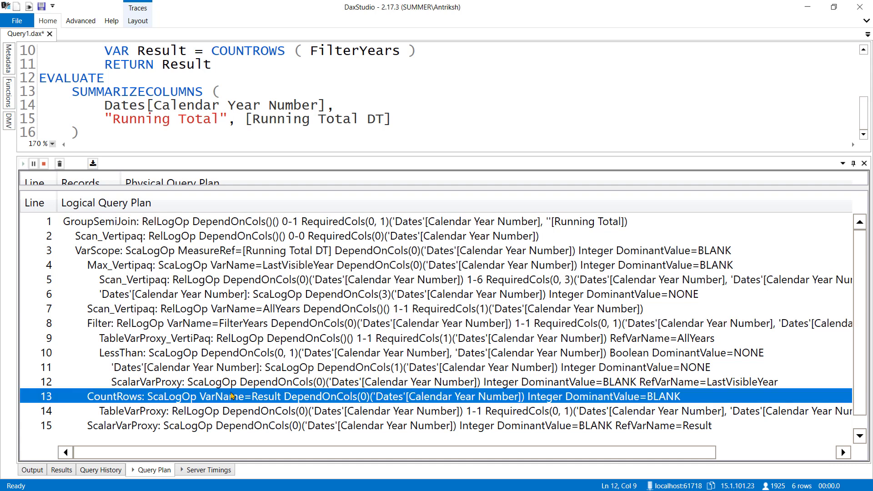
left_click_drag(259, 452, 530, 462)
left_click(763, 413)
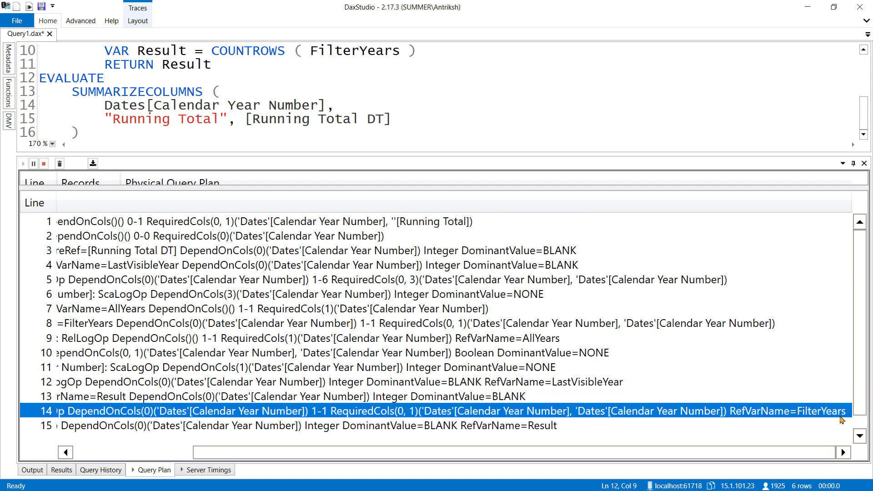
left_click_drag(739, 453, 551, 466)
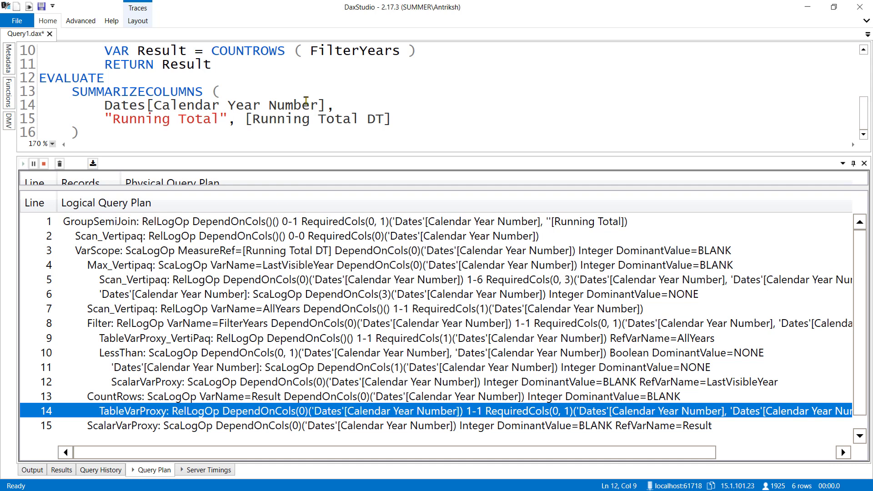
scroll(306, 100, "up", 2)
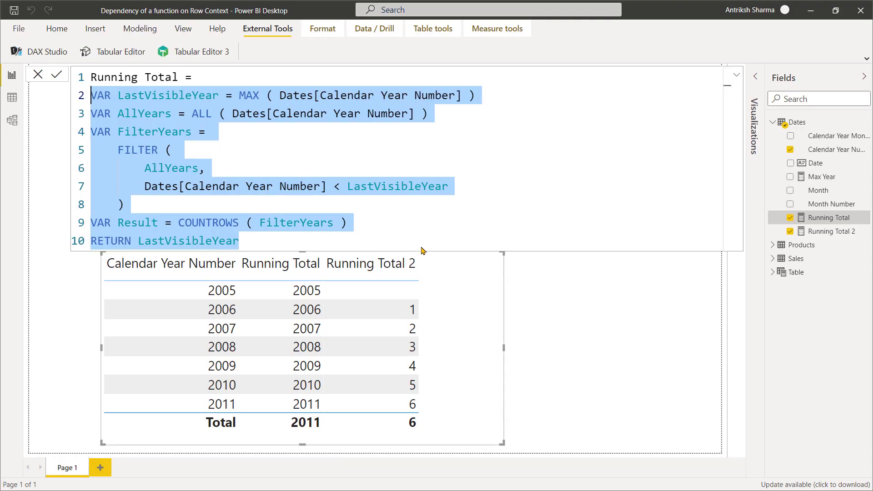
Switch to Power BI Desktop and copy the Running Total 2 measure's code from VAR LastVisibleYear through RETURN Result.
left_click(418, 169)
left_click(832, 231)
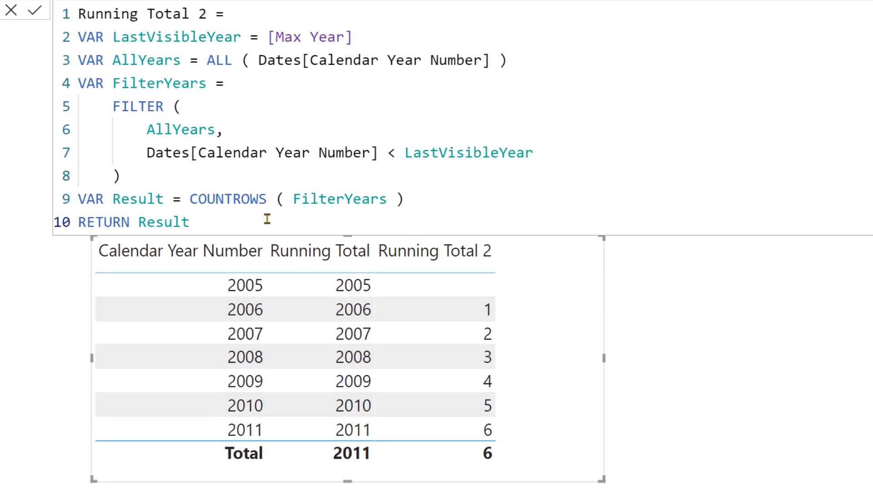
left_click_drag(228, 231, 78, 36)
key("ctrl+c")
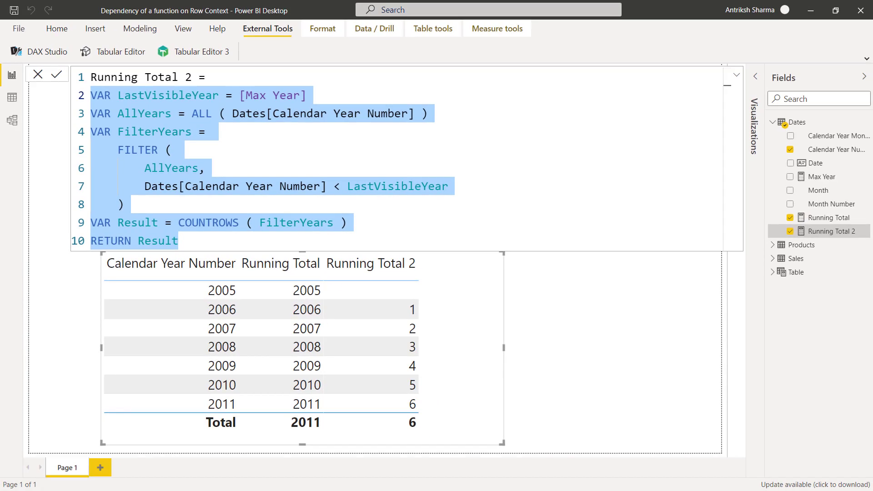
Back in DAX Studio, replace the body of the Running Total DT measure with the copied Running Total 2 code and indent it two levels.
key("alt+Tab")
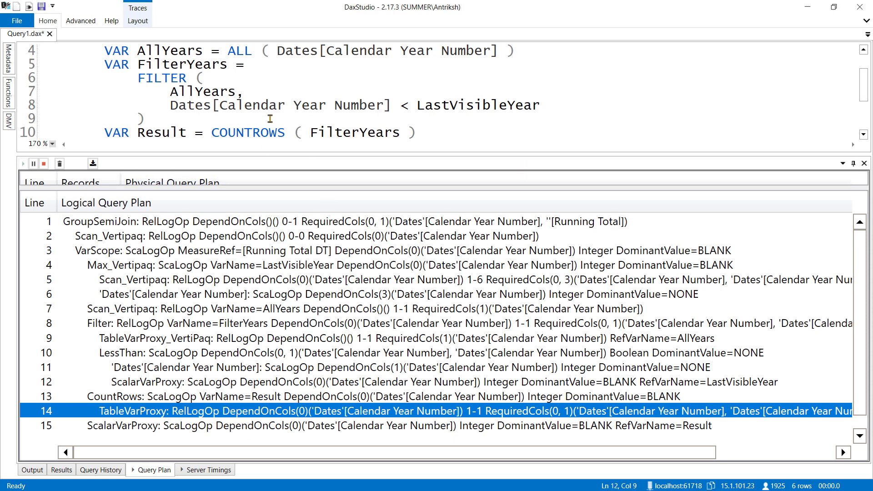
scroll(270, 118, "down", 6)
left_click_drag(264, 155, 228, 257)
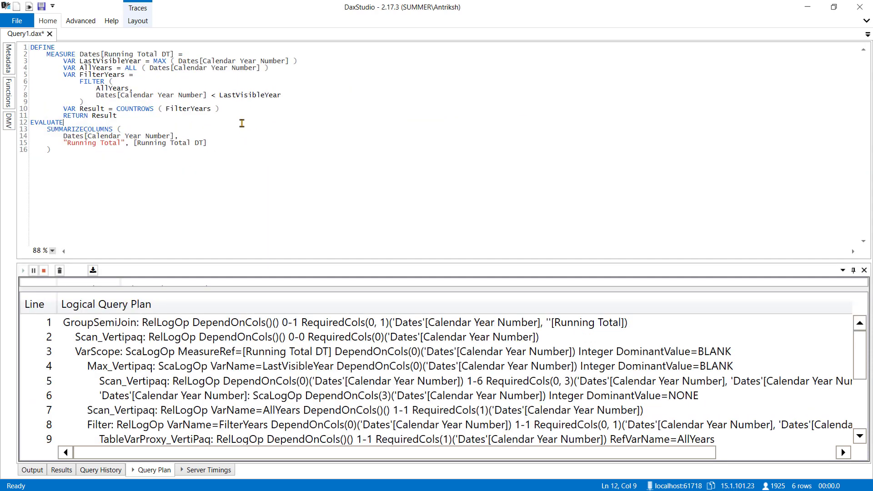
scroll(215, 154, "up", 5)
left_click_drag(209, 160, 9, 72)
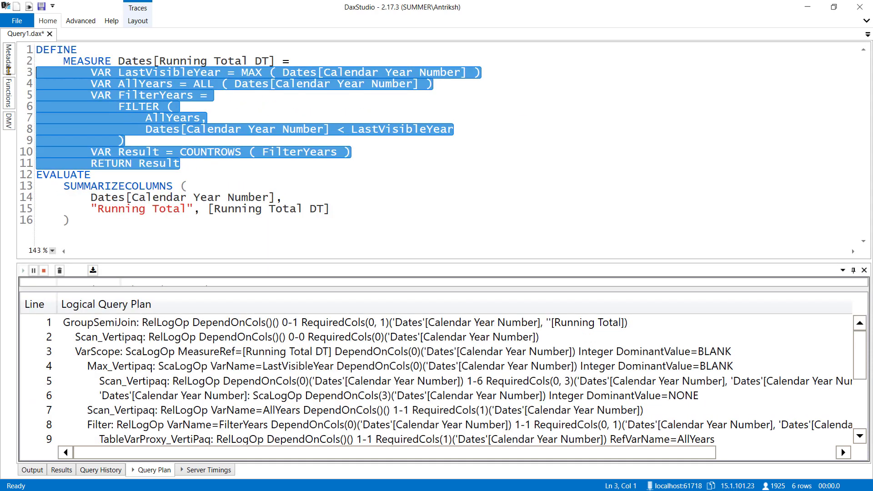
mouse_move(9, 75)
key("ctrl+v")
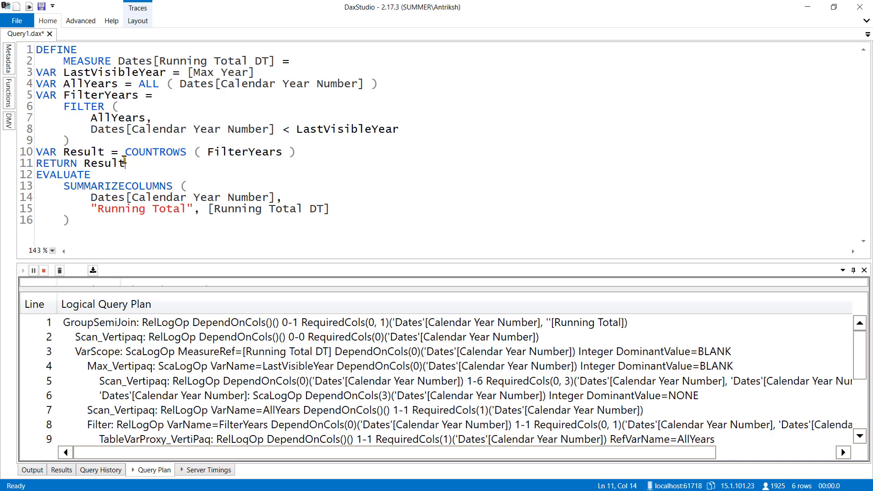
left_click_drag(124, 163, 40, 76)
key("Tab")
key("Tab")
left_click(319, 144)
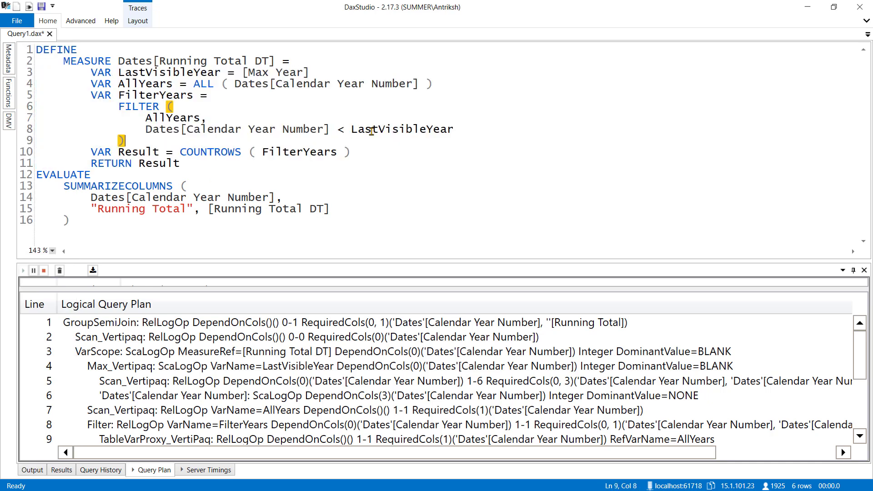
Replace LastVisibleYear with [Max Year] in the FILTER condition of the Running Total DT measure.
double_click(372, 130)
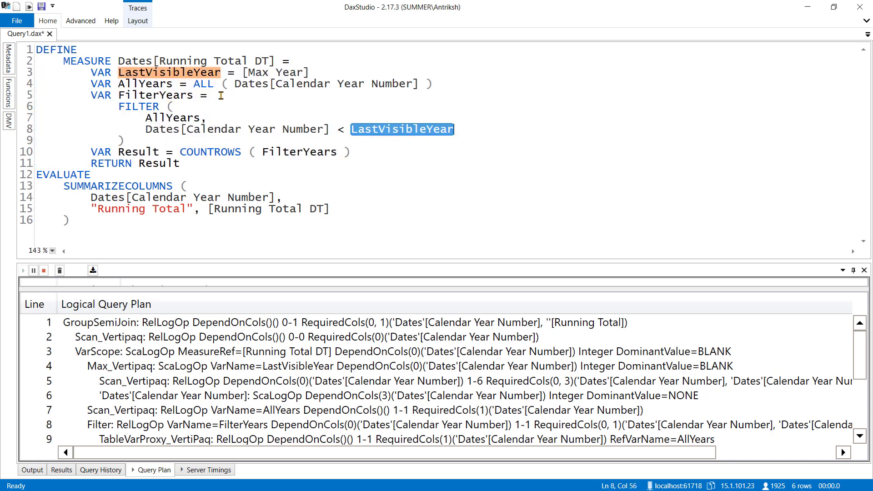
left_click_drag(240, 72, 318, 72)
key("ctrl+c")
double_click(368, 125)
key("ctrl+v")
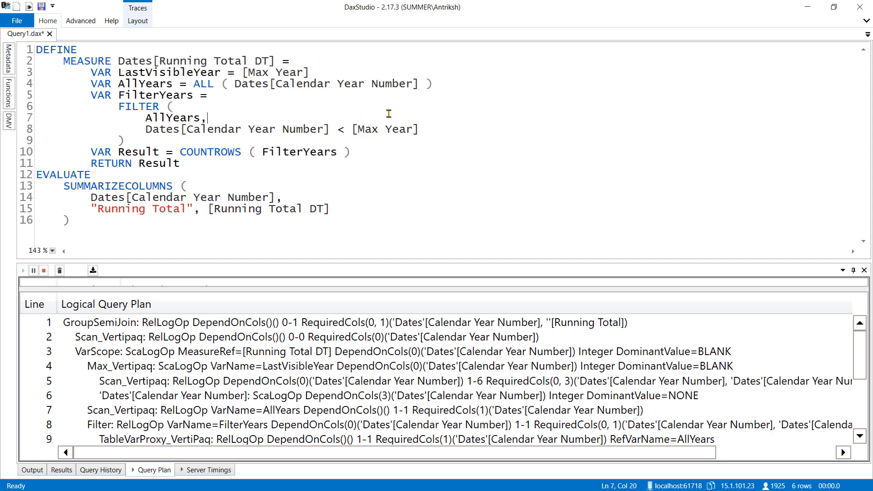
key("Down")
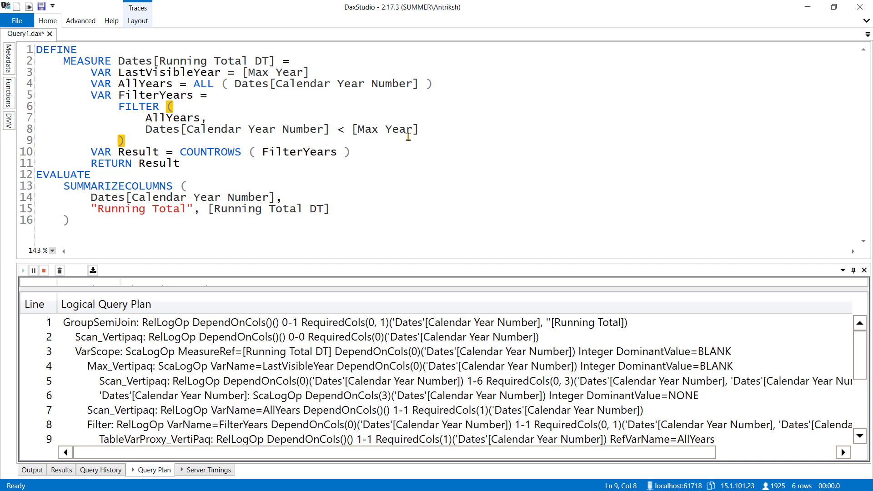
Run the query, enlarge the logical query plan area, and match the line 2 Scan_Vertipaq to the SUMMARIZECOLUMNS grouping column.
key("F5")
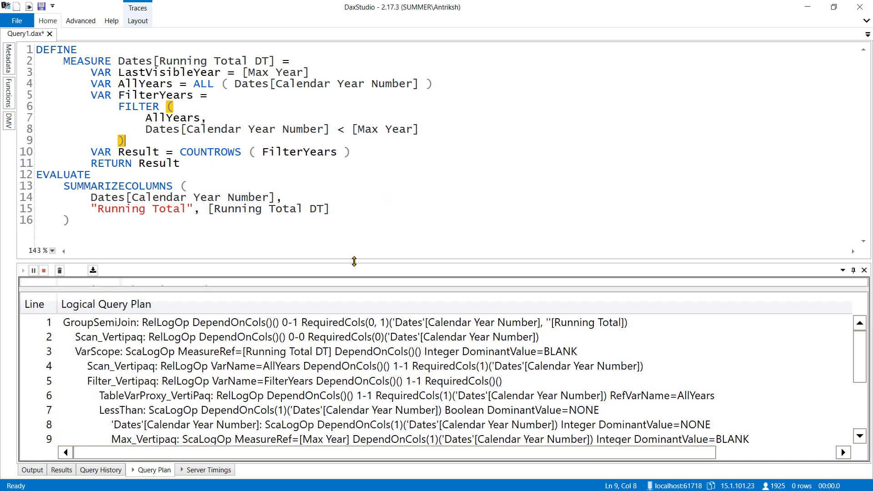
left_click_drag(356, 261, 378, 135)
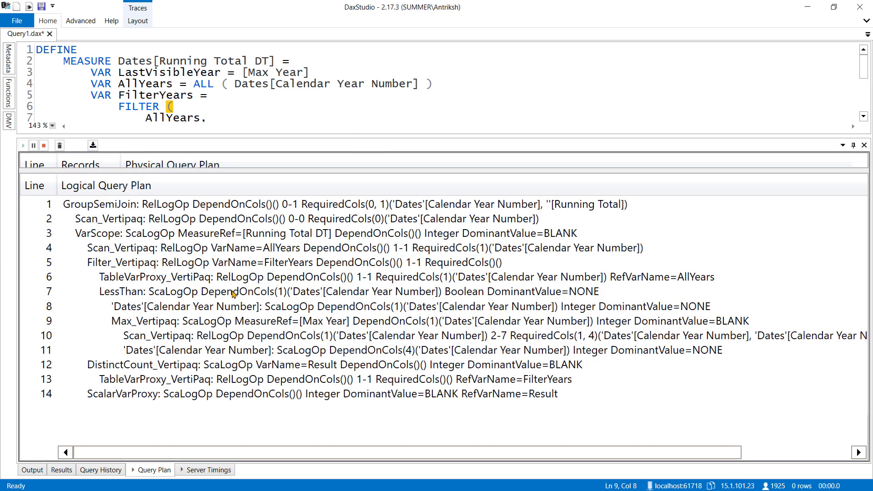
left_click(119, 223)
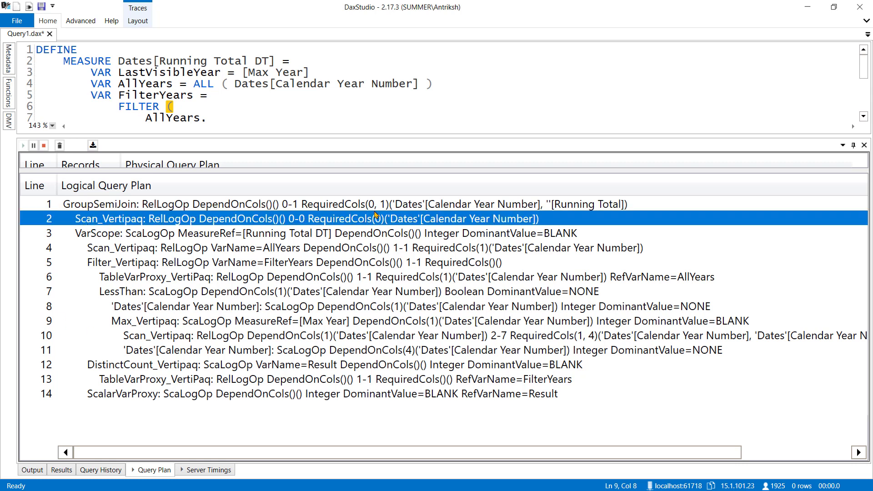
scroll(357, 104, "down", 1)
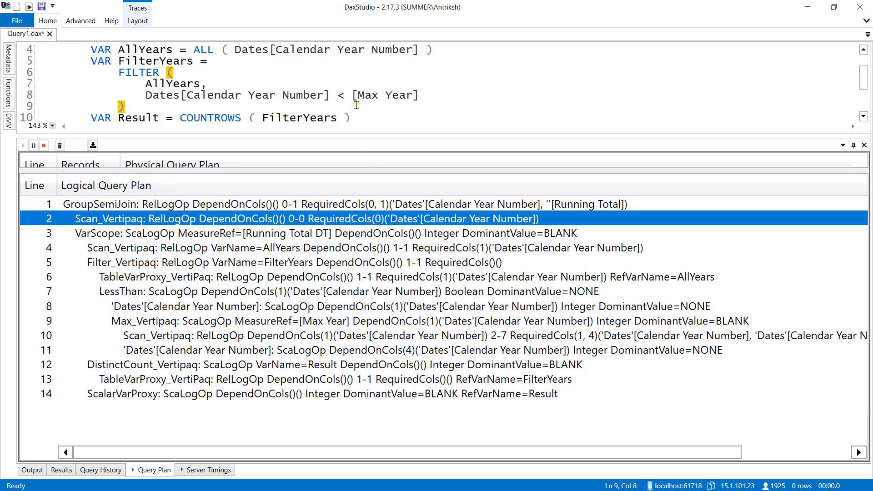
scroll(357, 105, "down", 2)
Compare the column dependencies of the [Max Year] Max_Vertipaq on line 9 and its line 10 scan with the line 4 AllYears scan.
left_click(162, 324)
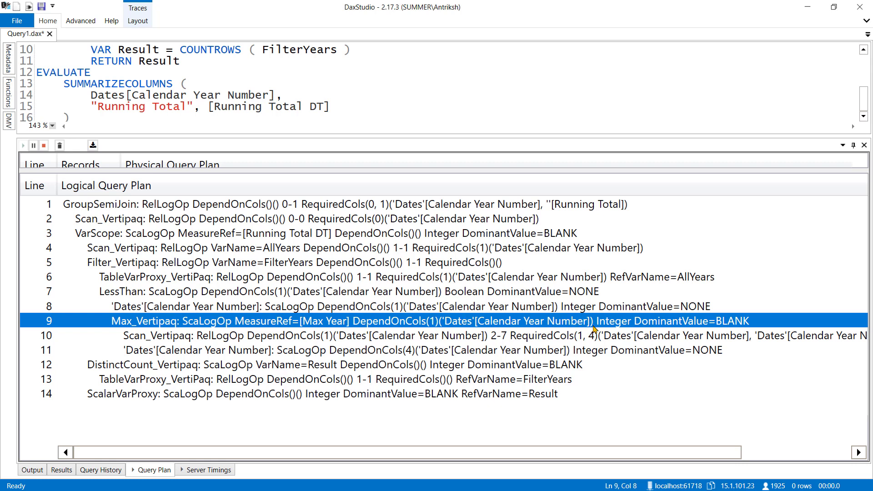
left_click(191, 339)
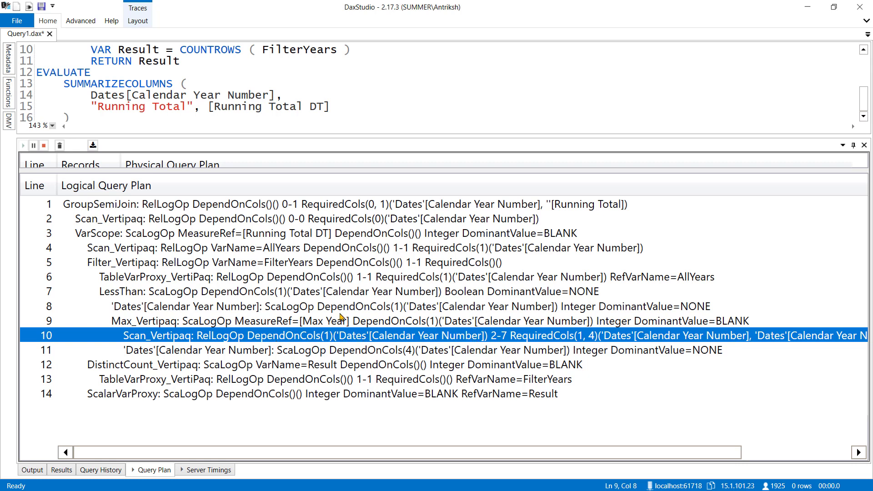
left_click(160, 249)
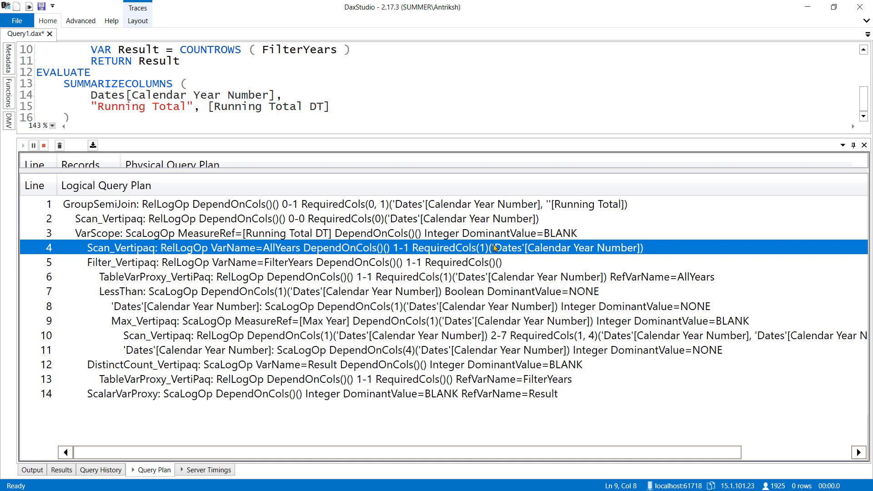
left_click(160, 323)
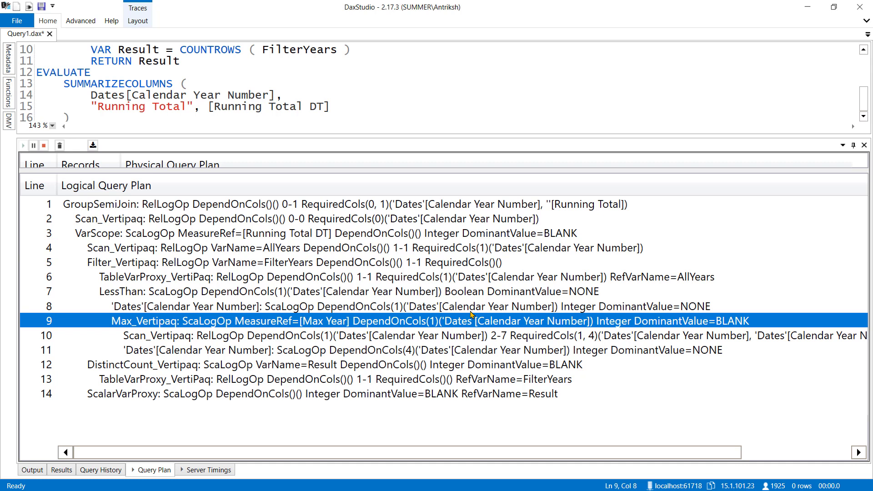